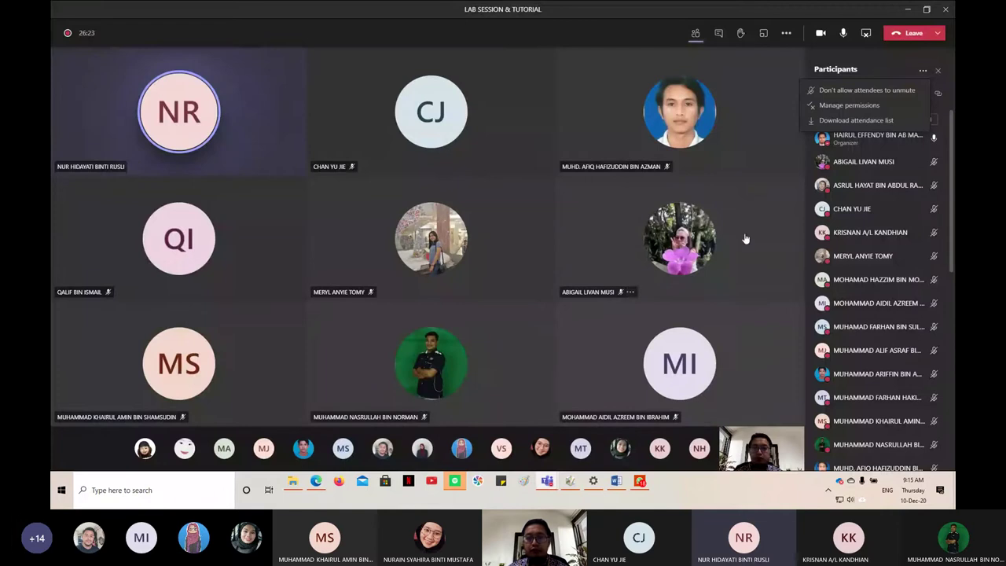
Step: Find the meeting attendee whose microphone is still on in the participant list and mute that participant
scroll(879, 246, down, 2)
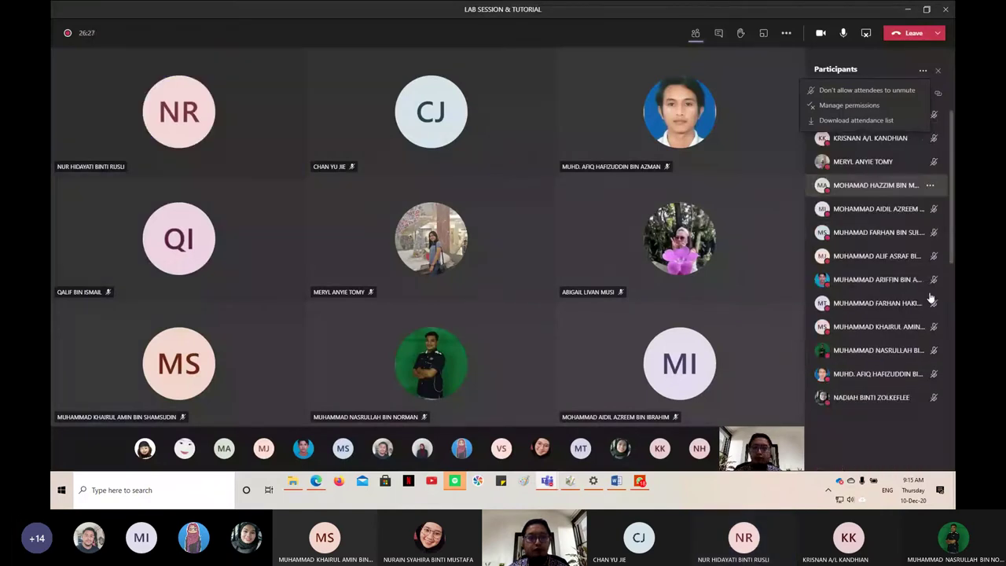
scroll(879, 311, down, 5)
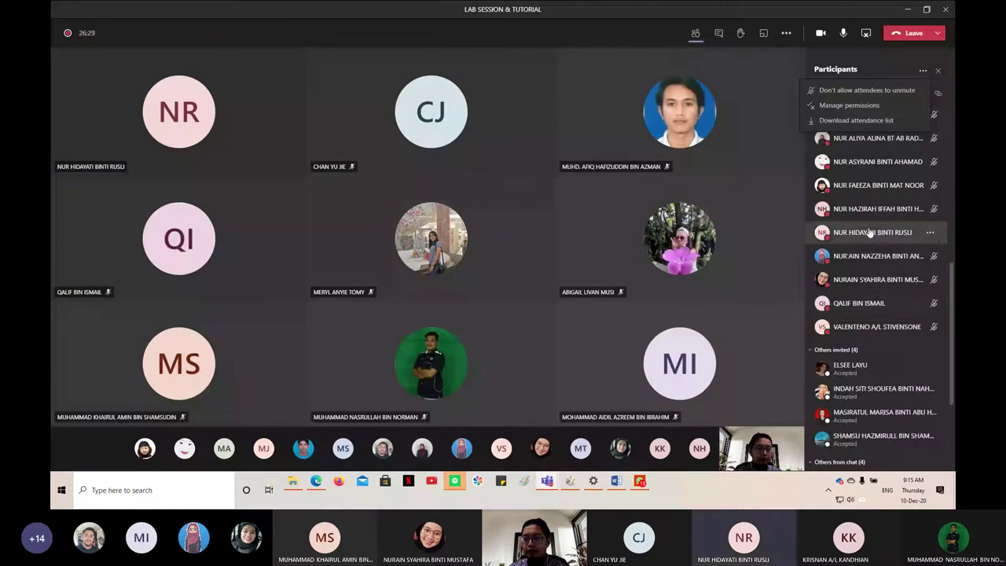
click(930, 233)
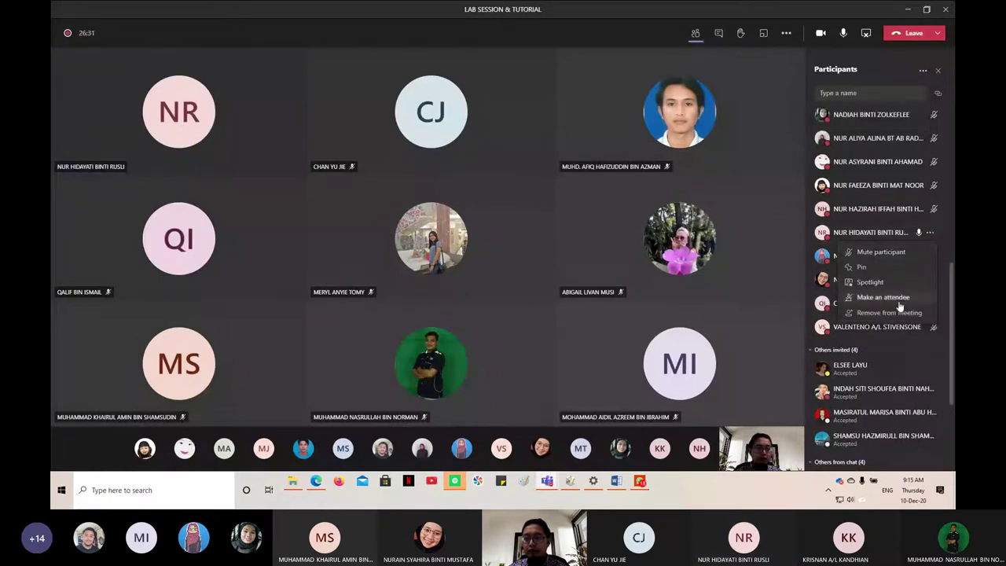
click(894, 252)
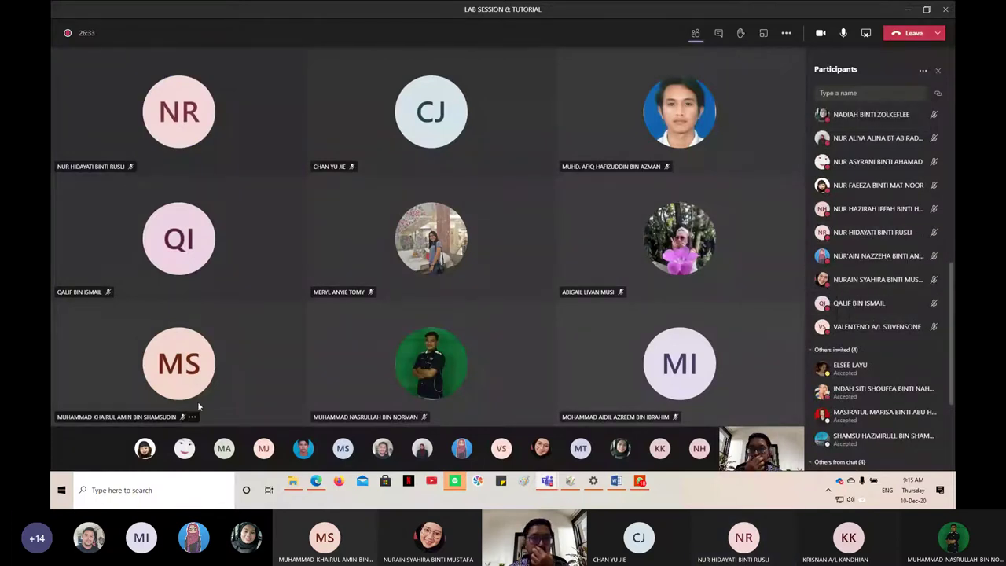
Step: Switch to CES EduPack, check the lab procedure in Word, and start a selection project from MaterialUniverse: Edu Level 2 with Eco properties
click(572, 486)
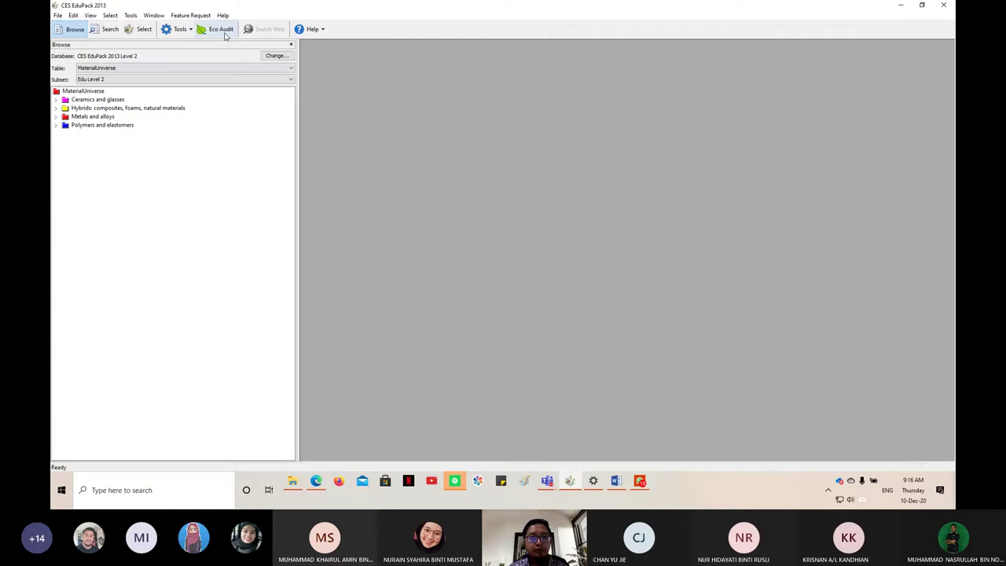
key(alt+Tab)
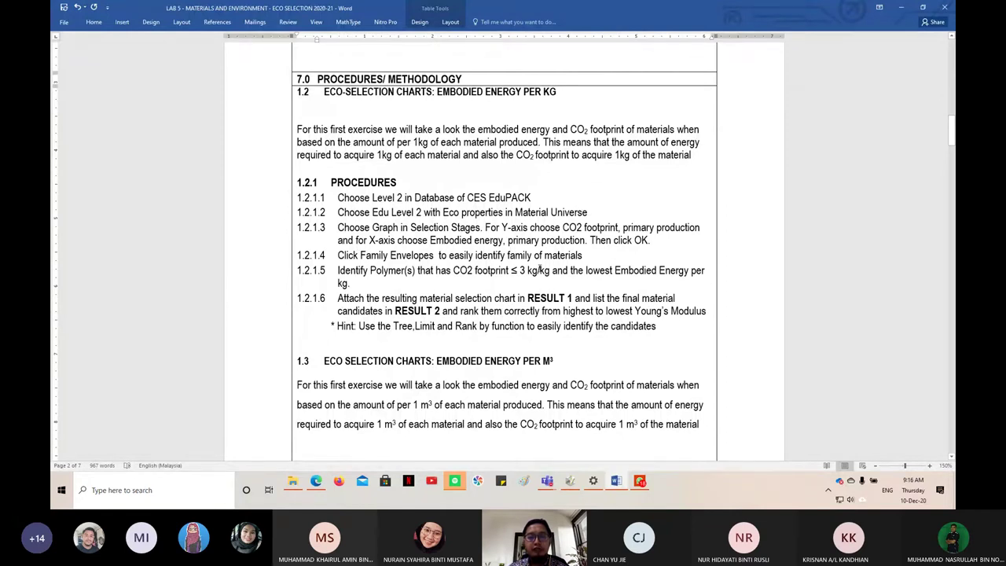
click(570, 481)
click(141, 31)
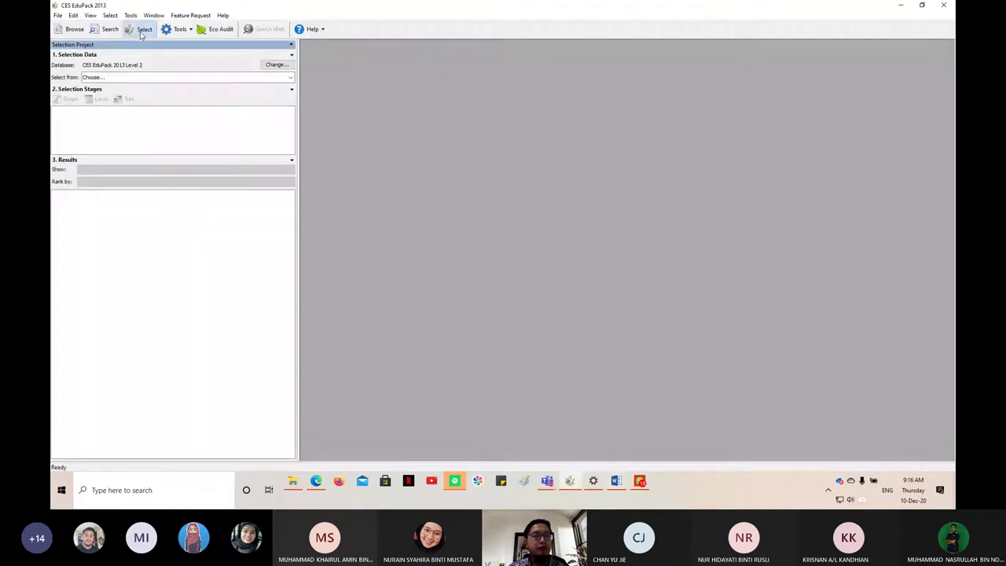
click(156, 79)
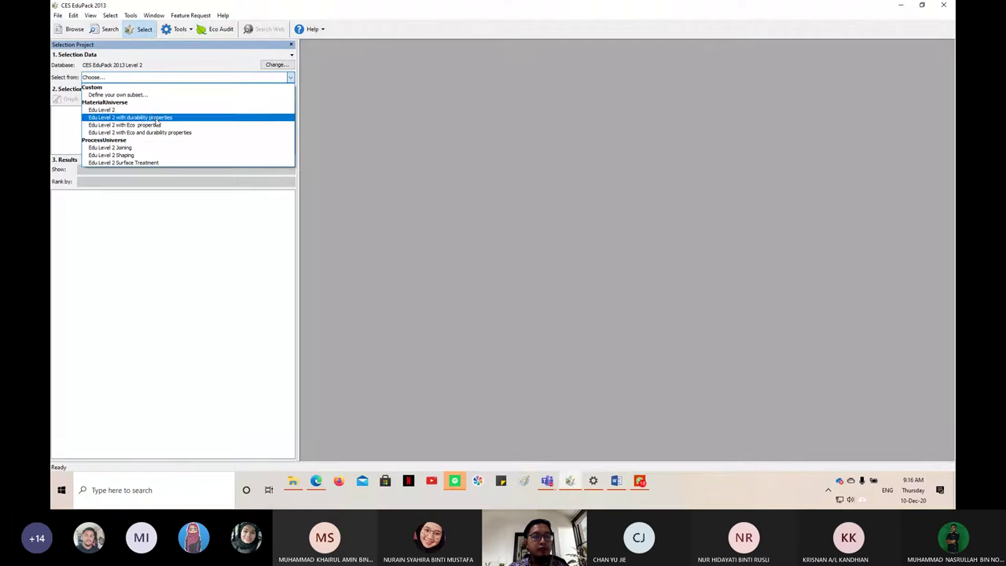
click(155, 125)
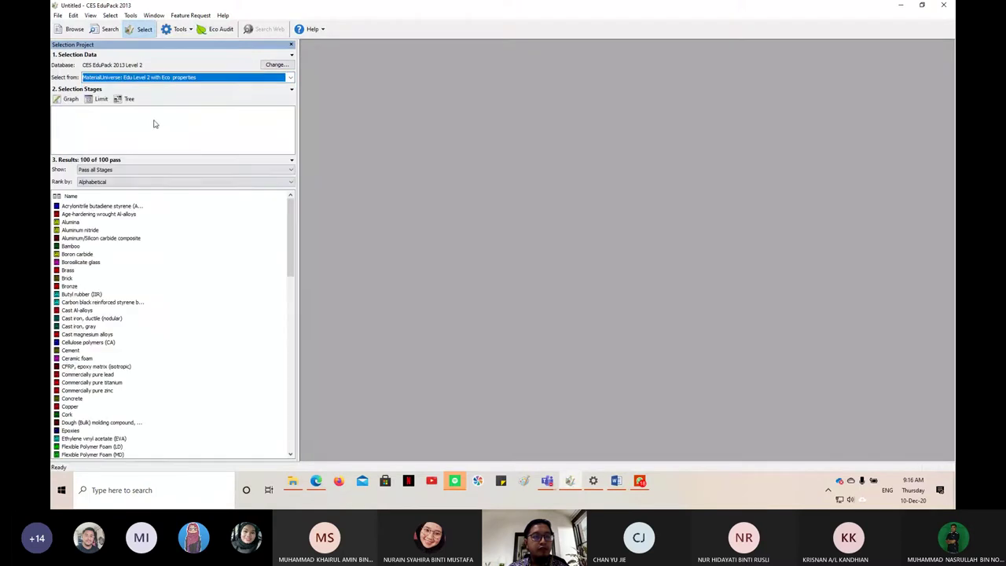
Step: Start a graph stage with the Y-axis set to CO2 footprint, primary production, from the Primary material production: energy, CO2 and water category
click(71, 100)
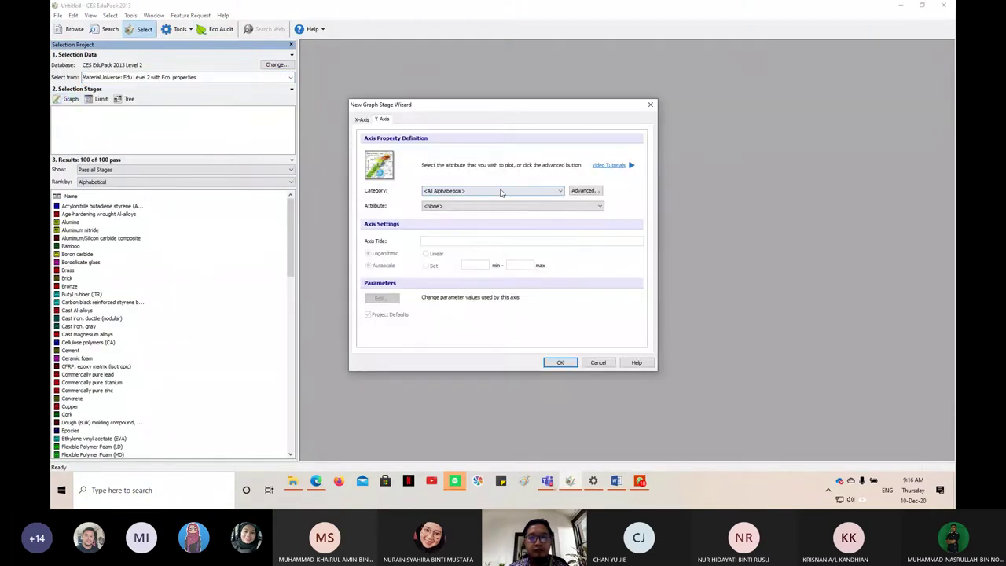
click(462, 195)
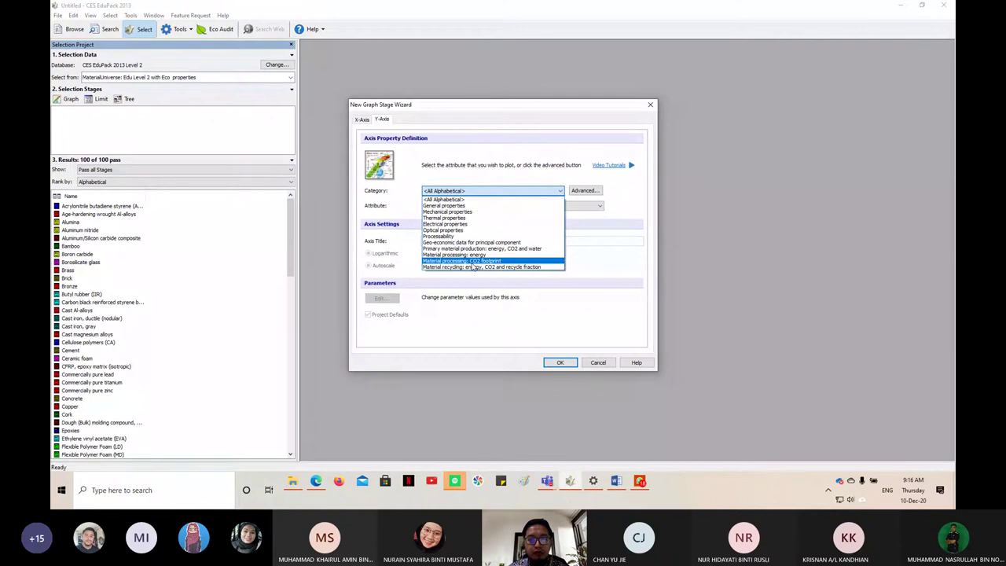
click(471, 262)
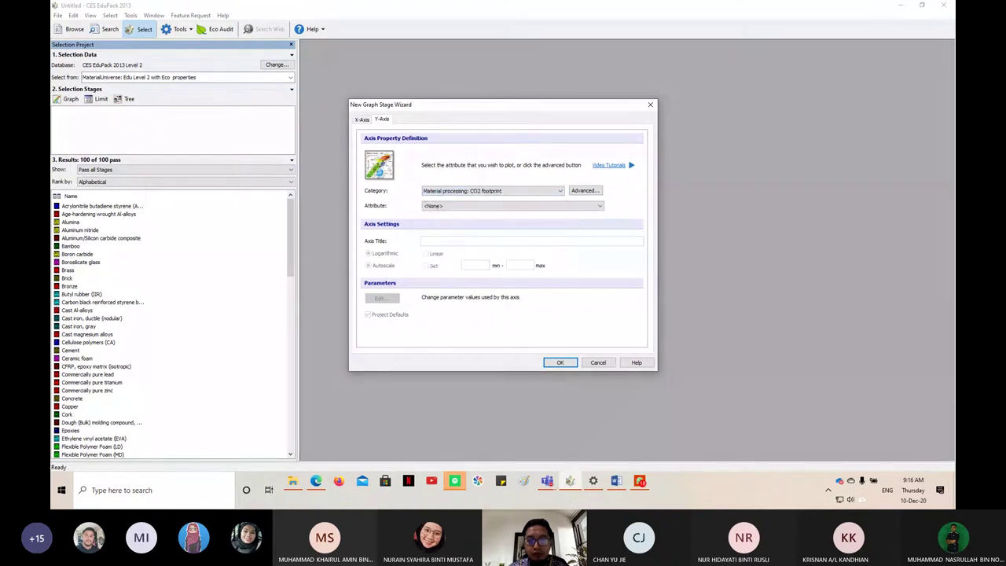
click(616, 480)
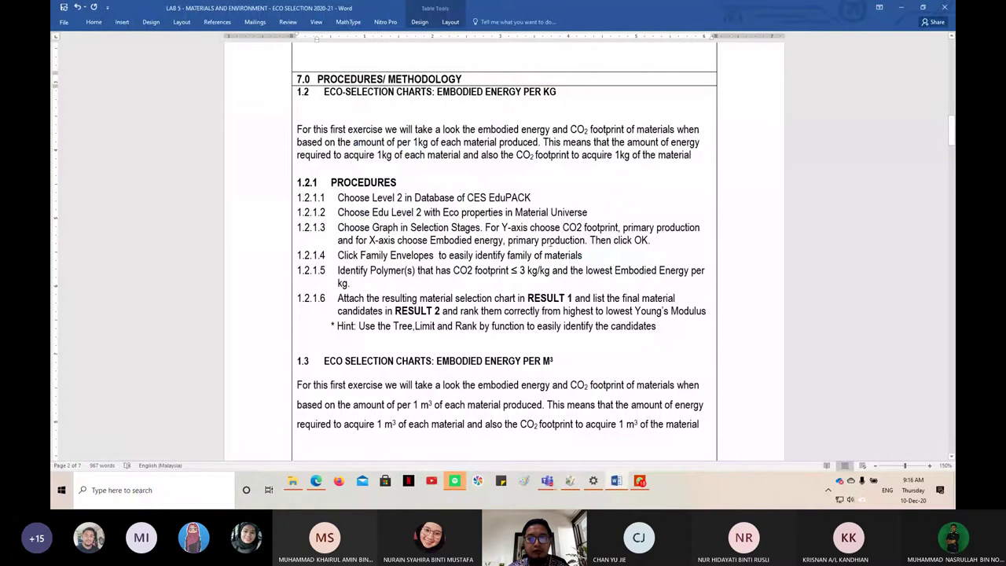
key(alt+Tab)
click(493, 190)
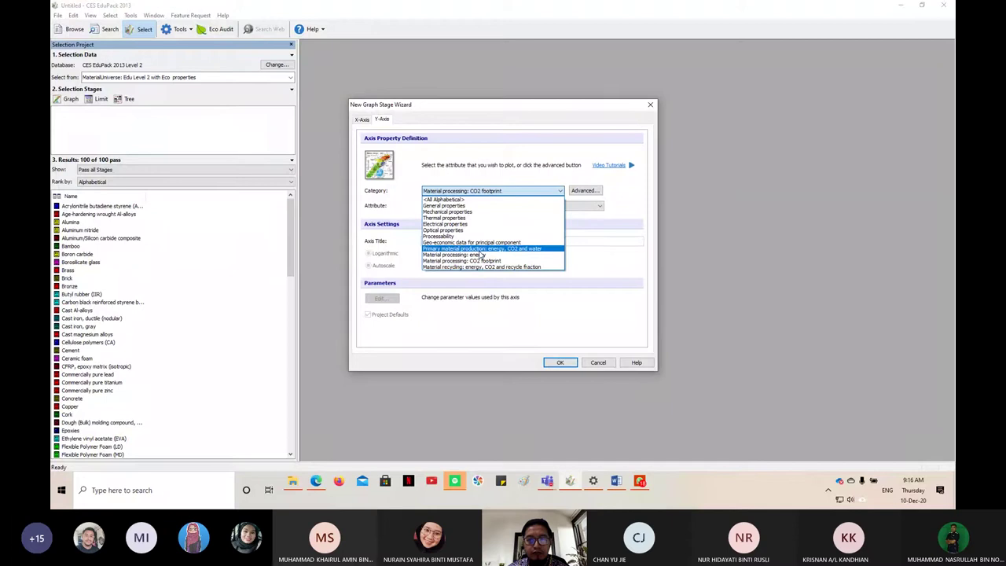
click(480, 249)
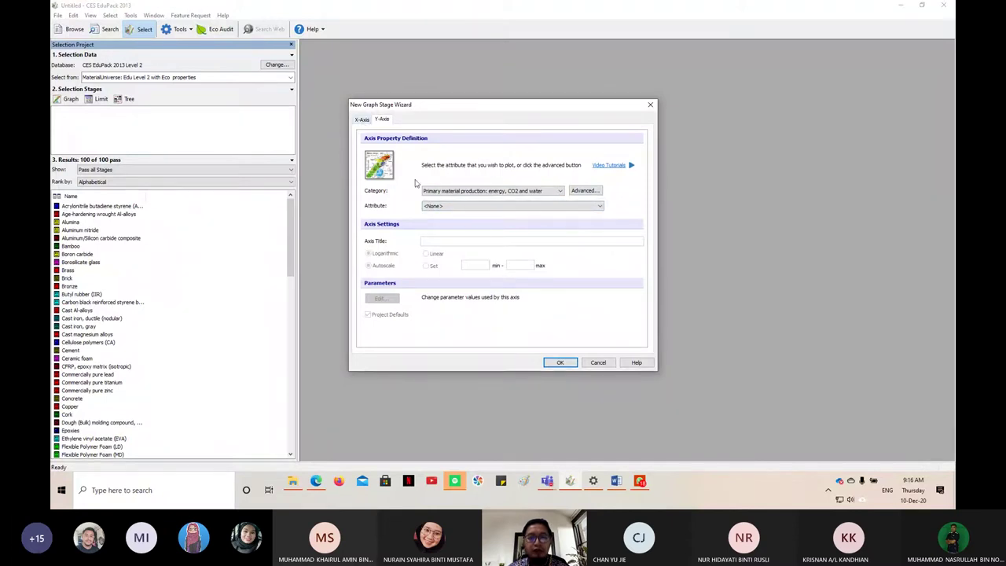
click(469, 206)
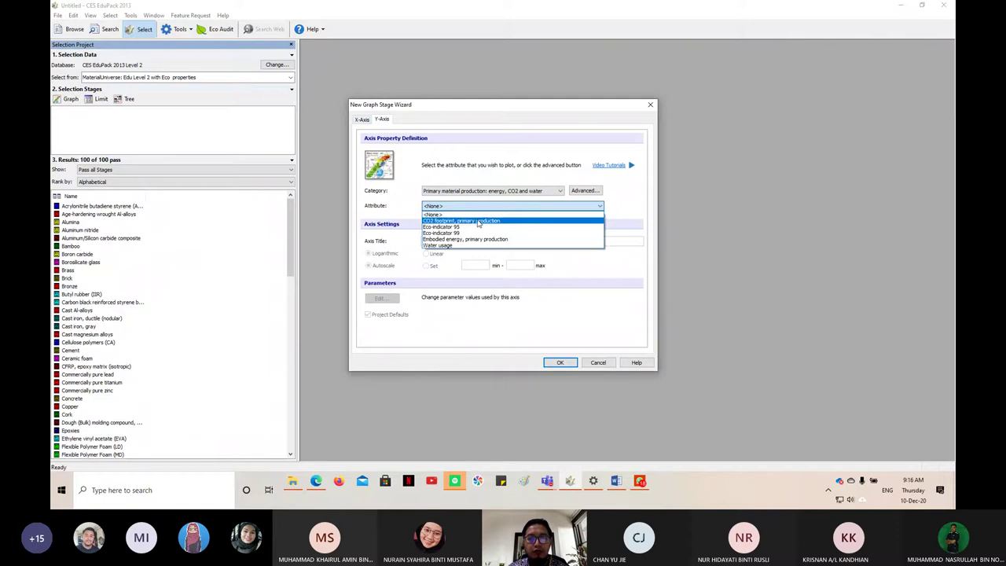
click(472, 221)
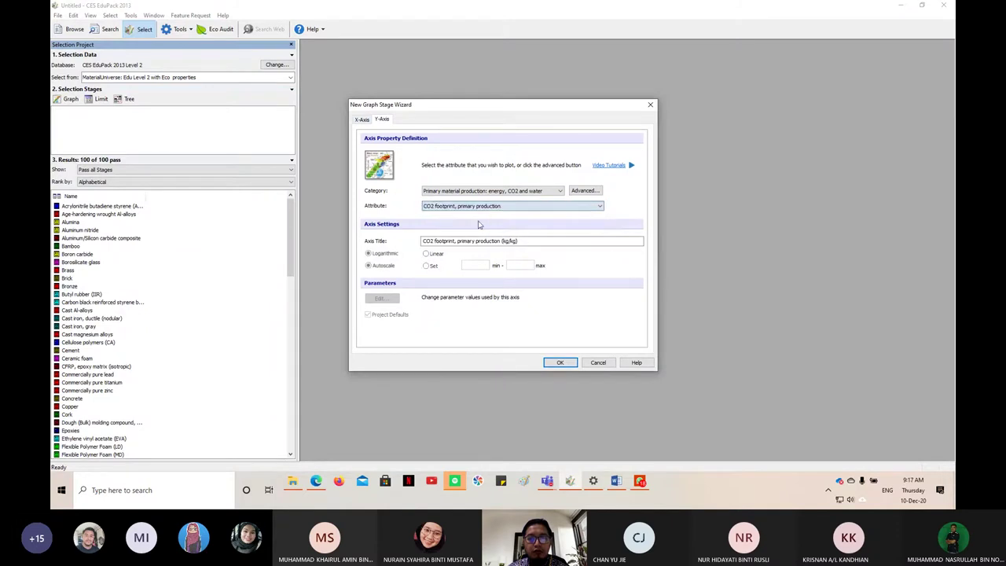
Step: Set the X-axis to Embodied energy, primary production, from the Primary material production: energy, CO2 and water category, consulting the Word procedure
click(362, 120)
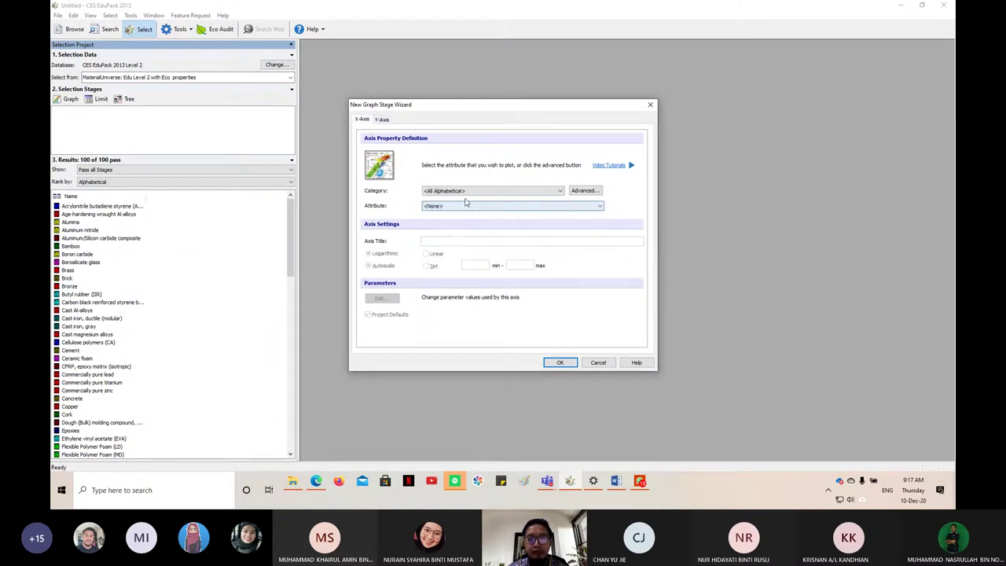
key(alt+Tab)
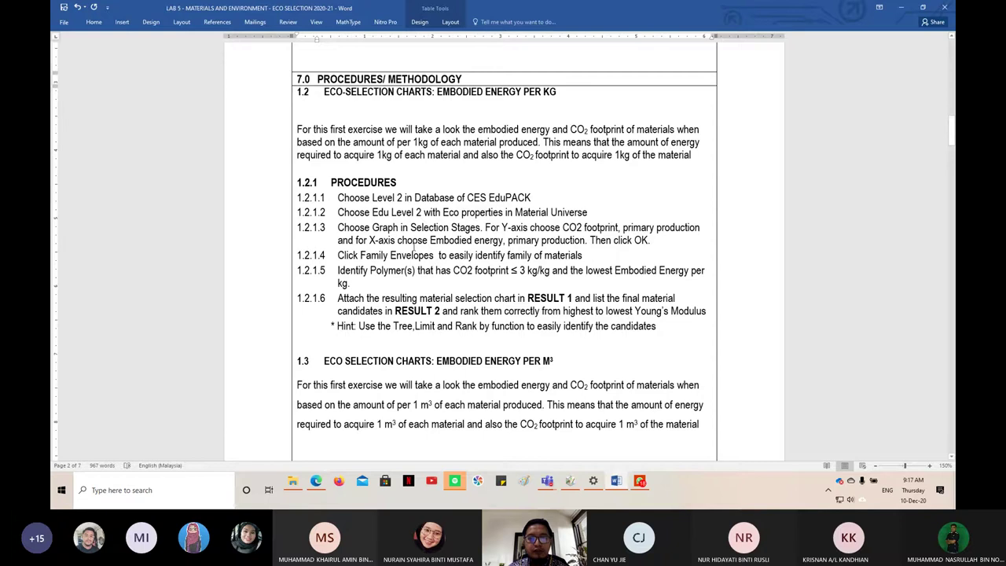
key(alt+Tab)
click(464, 191)
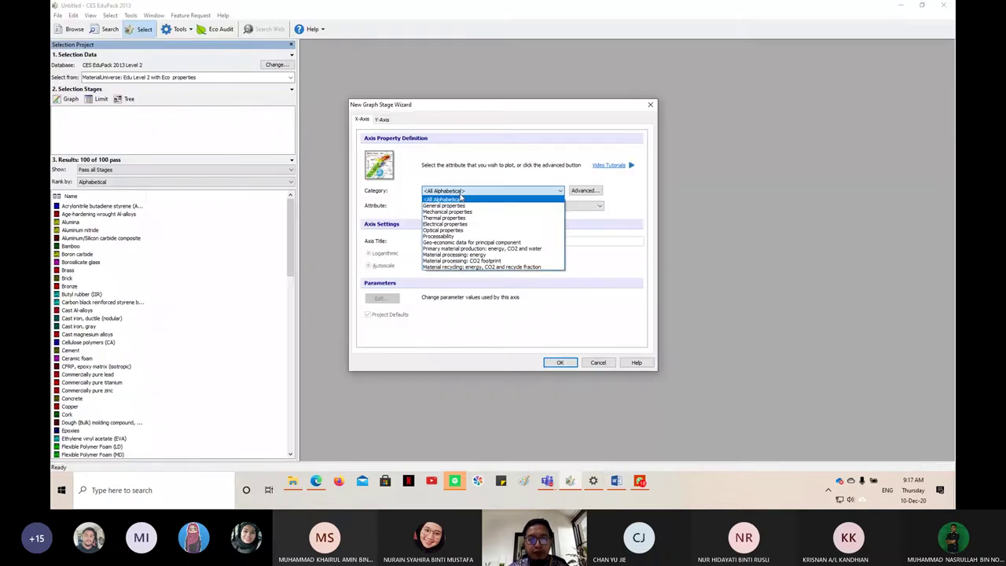
click(478, 248)
click(464, 206)
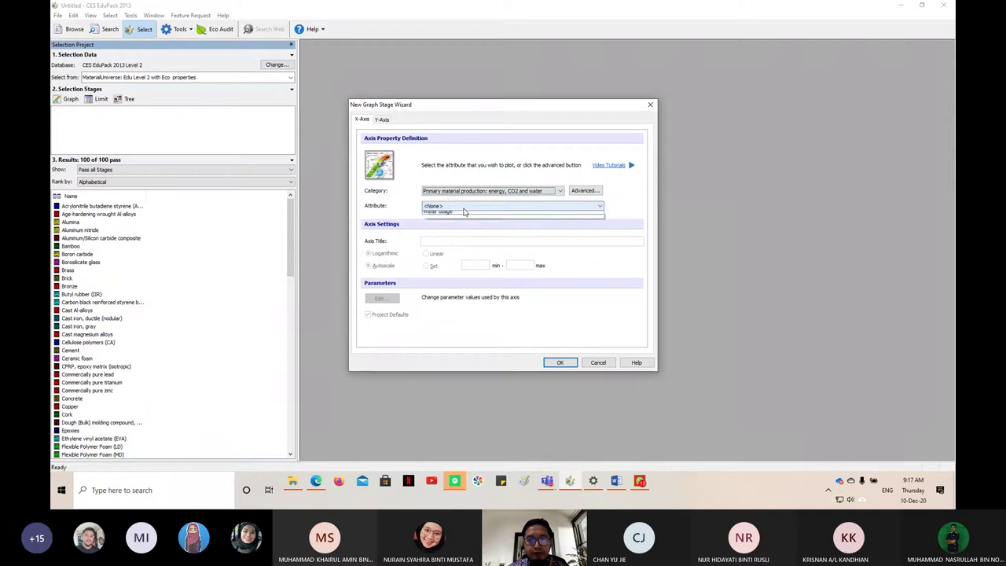
click(466, 239)
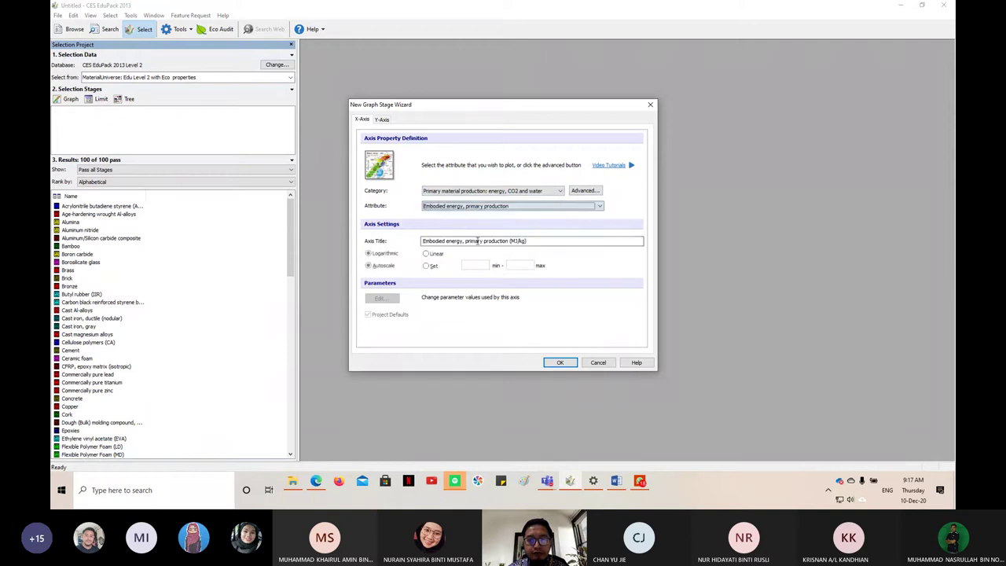
Step: Create the CO2 footprint versus embodied energy chart and show the family envelopes around the materials
click(558, 364)
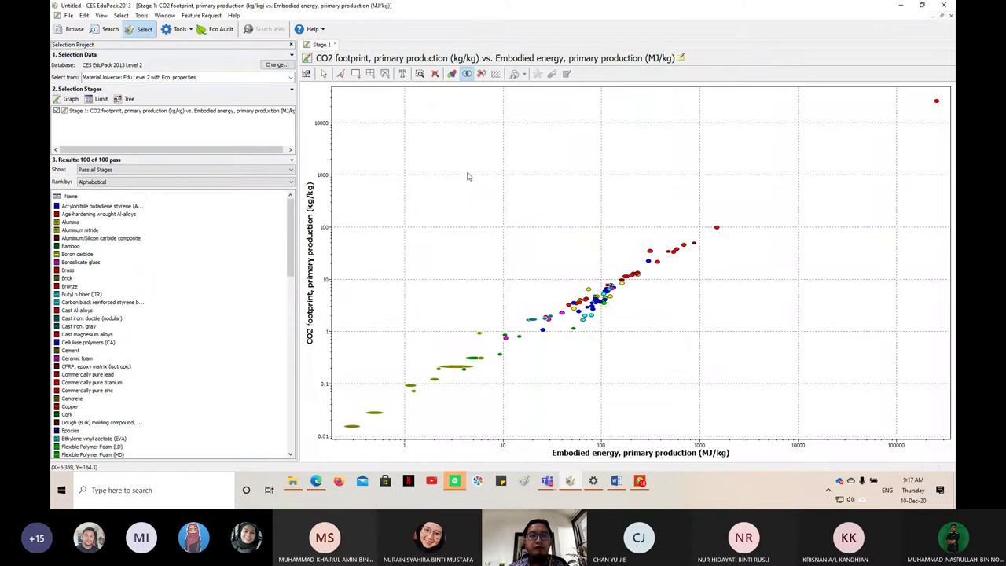
click(453, 76)
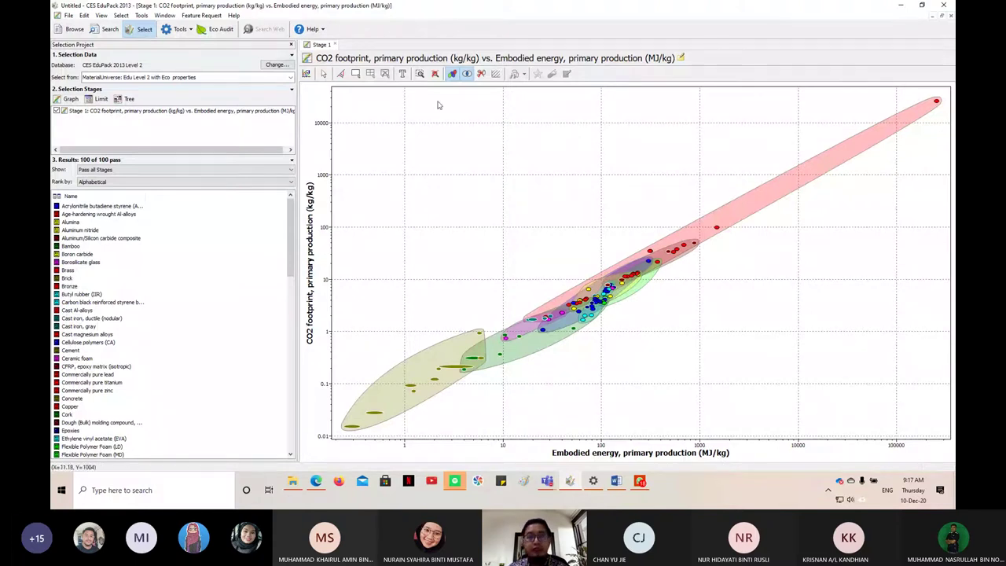
Step: Review the preferred currency and unit system choices in the program's unit options, and close the options without changing them
click(142, 16)
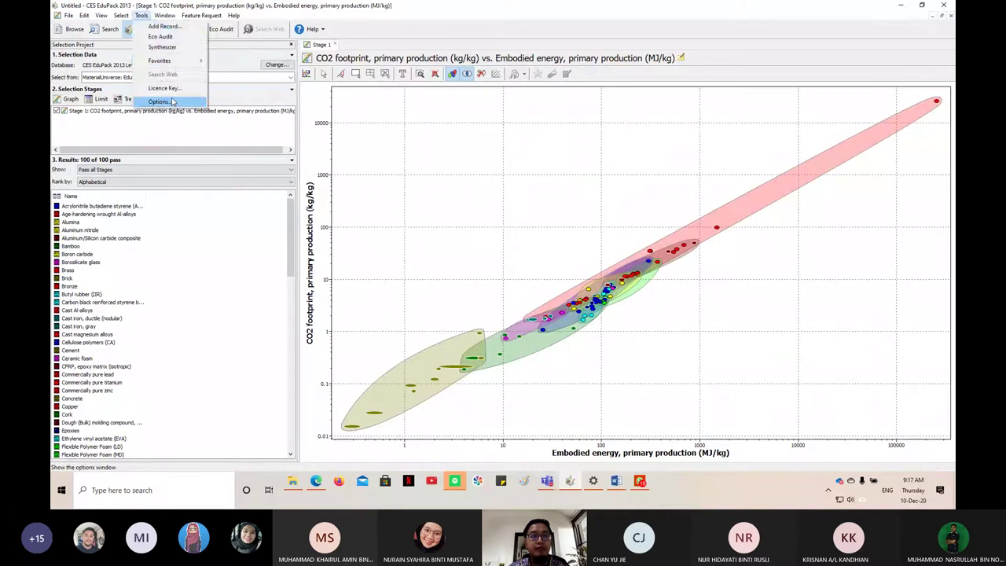
click(173, 102)
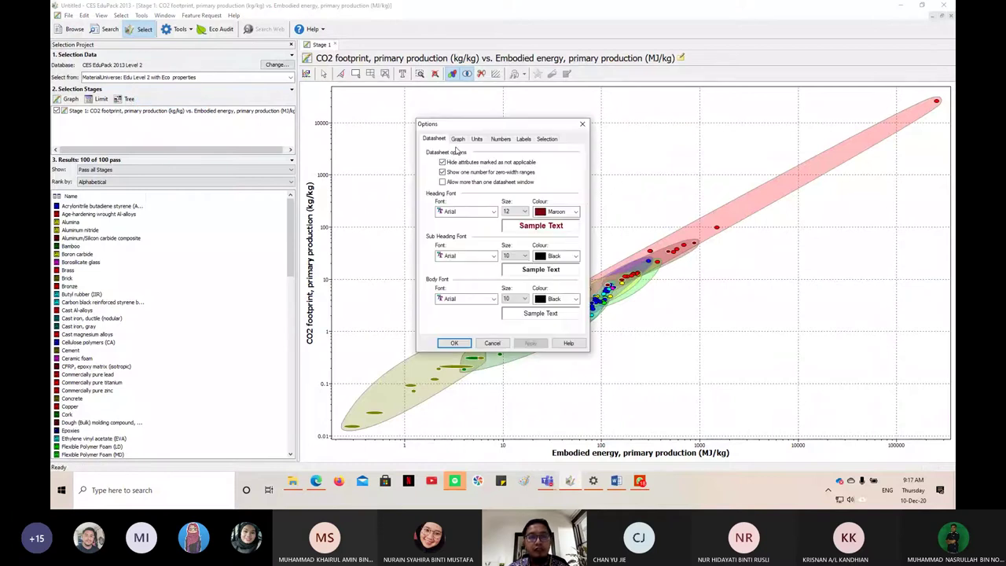
click(483, 140)
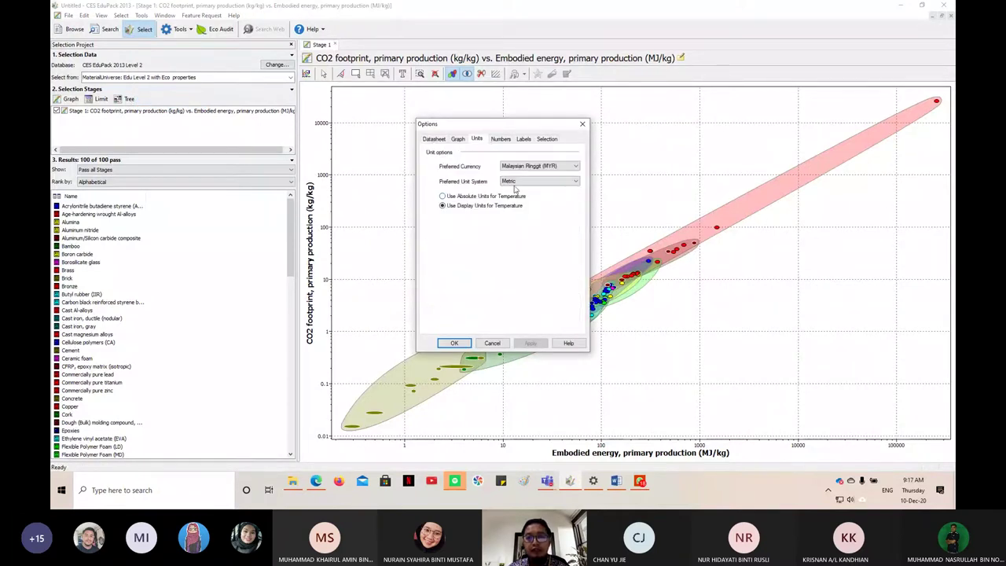
click(553, 182)
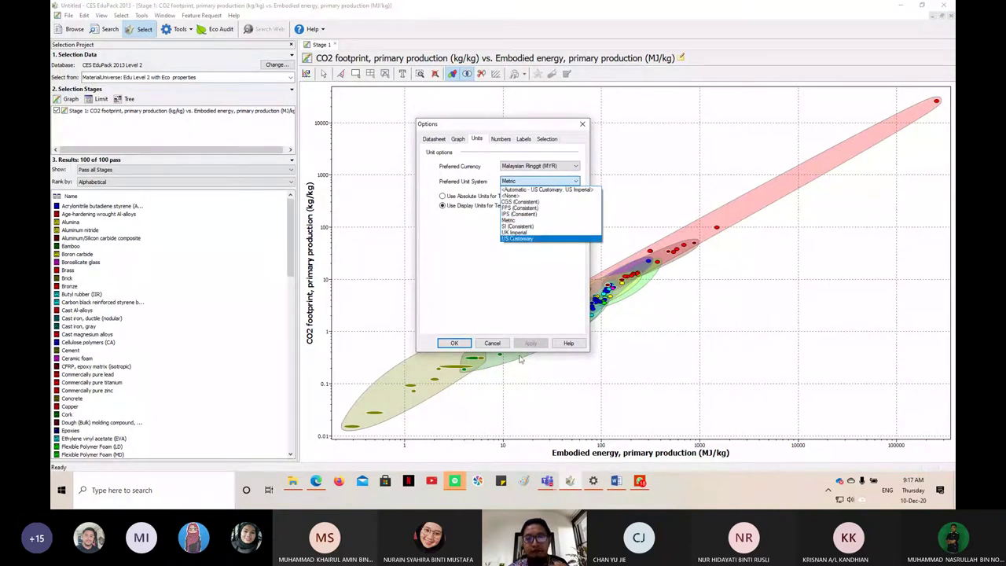
click(492, 344)
click(492, 345)
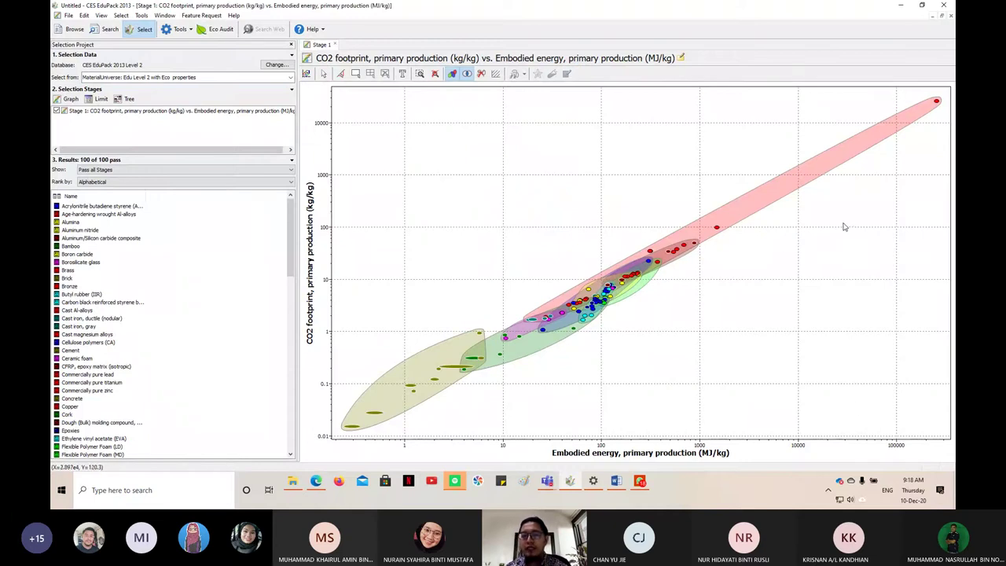
Step: Label the gold data point and the polymers family envelope on the chart, discarding the natural materials label
click(936, 103)
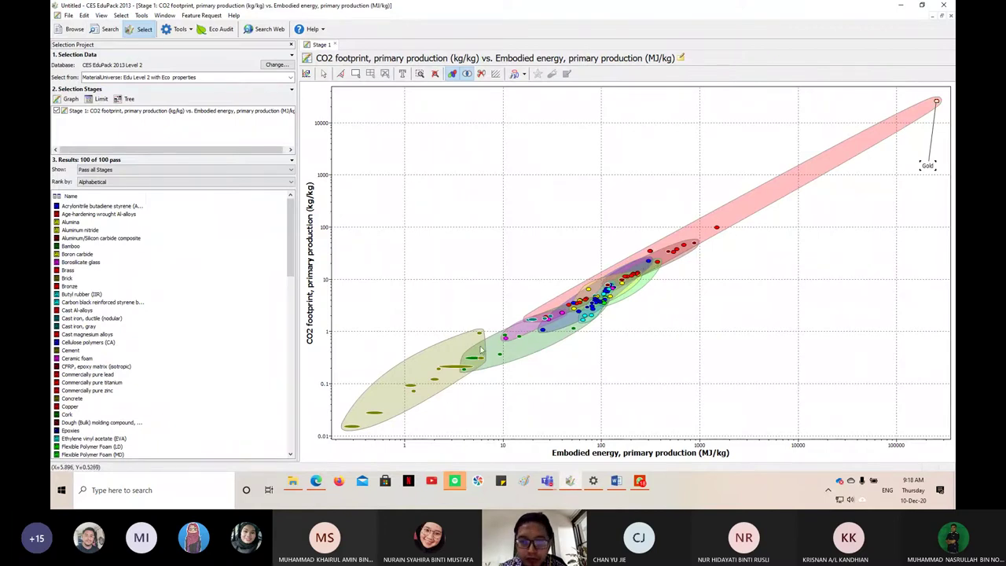
drag(481, 347, 486, 281)
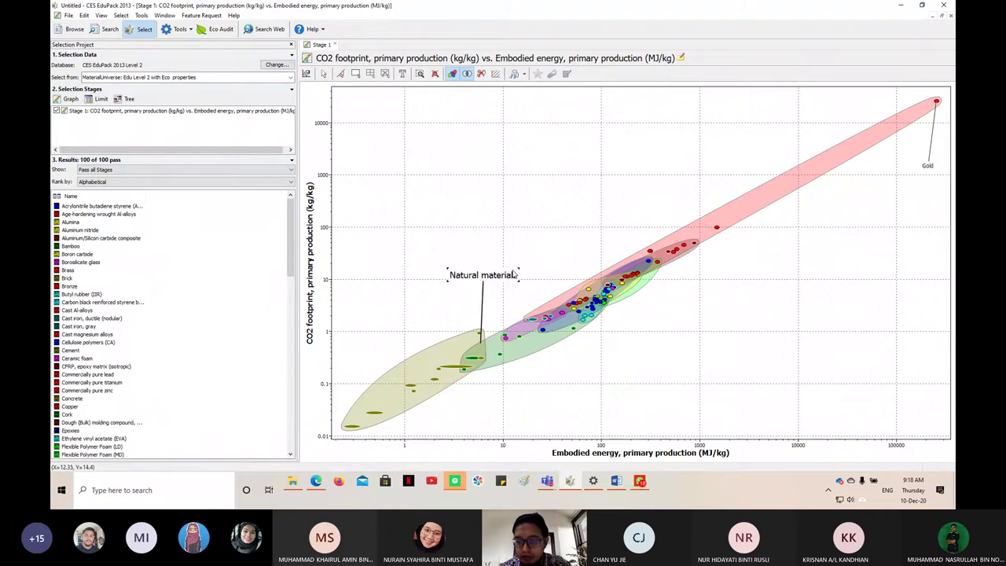
key(Delete)
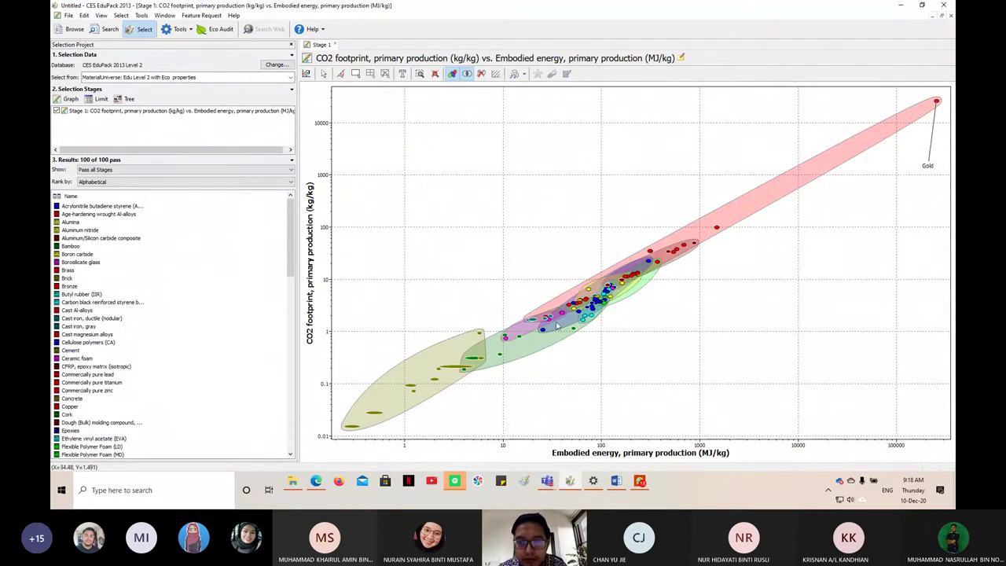
click(557, 326)
drag(556, 326, 681, 361)
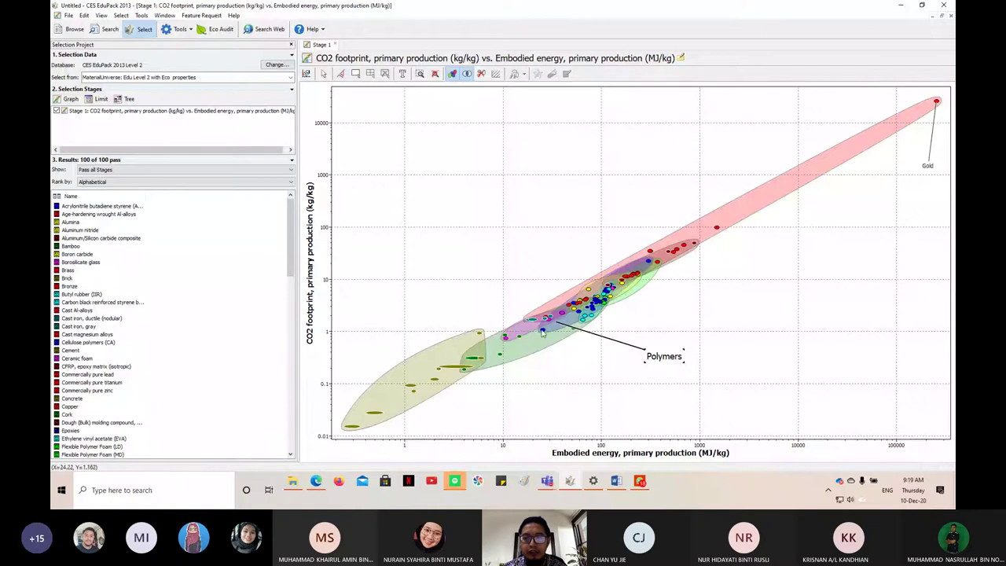
Step: Read the polymer selection criteria in the Word lab sheet and return to the CES EduPack chart
click(617, 481)
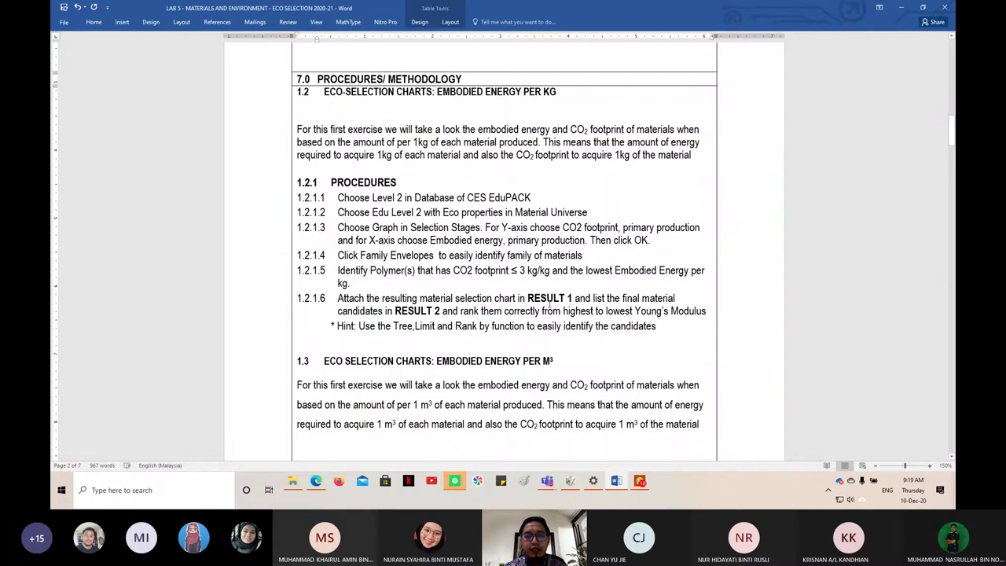
key(alt+Tab)
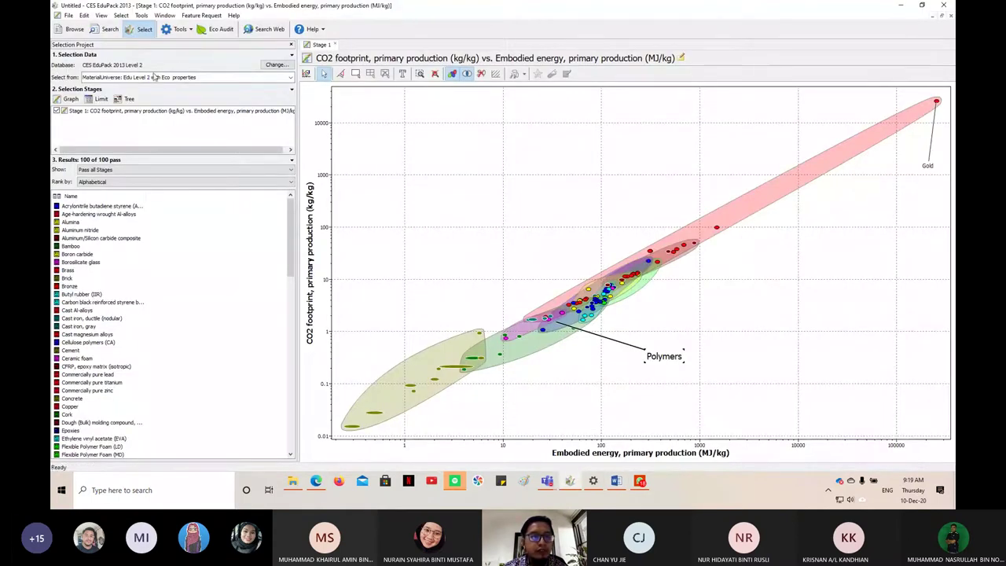
Step: Add a limit stage with a maximum CO2 footprint, primary production, of 3 kg/kg and apply it
click(107, 99)
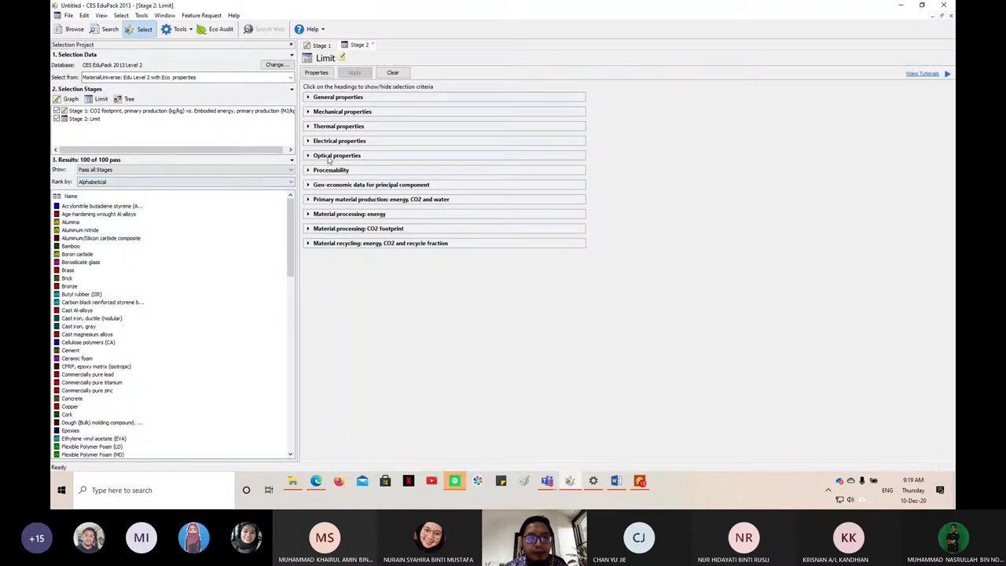
click(309, 202)
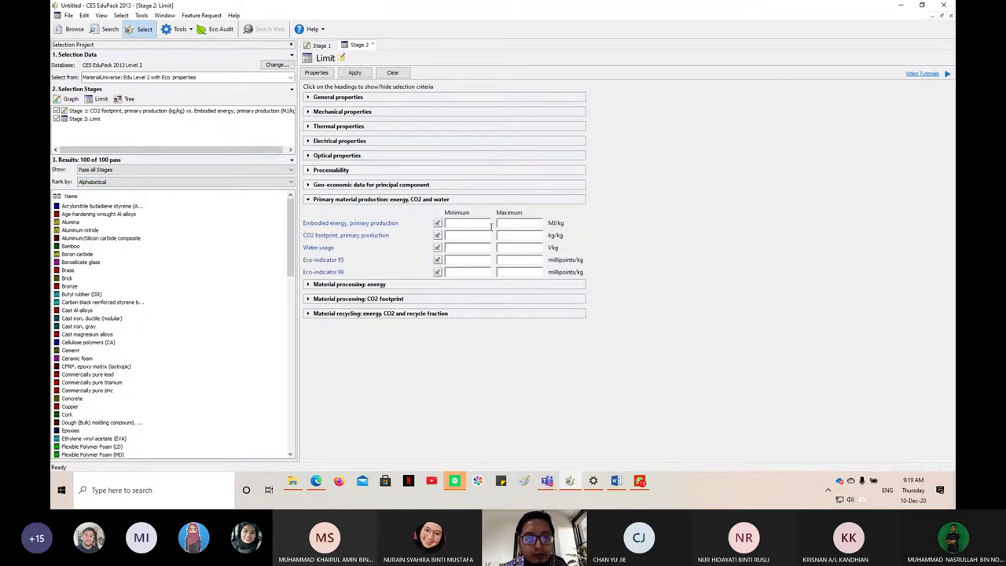
key(alt+Tab)
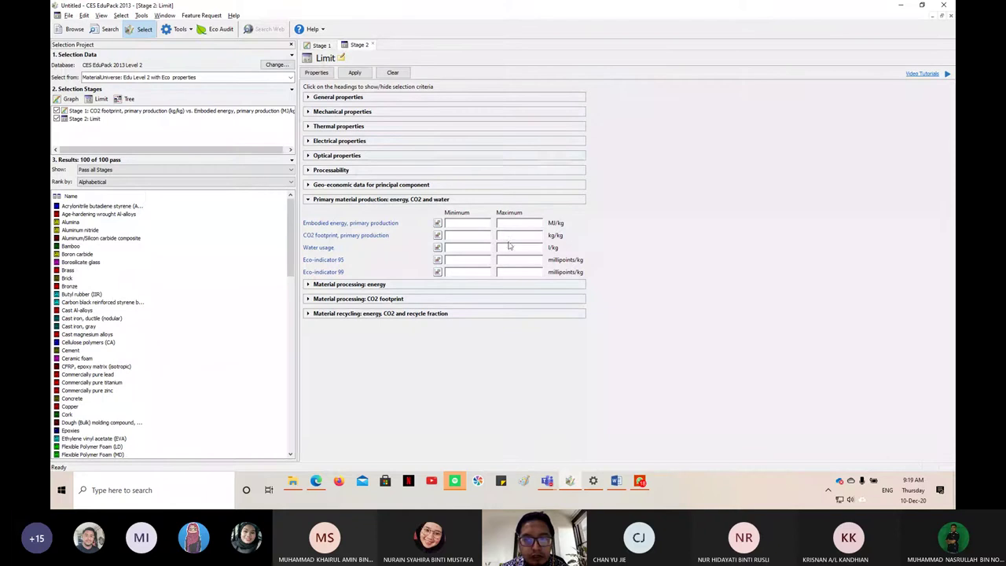
click(509, 238)
text(3)
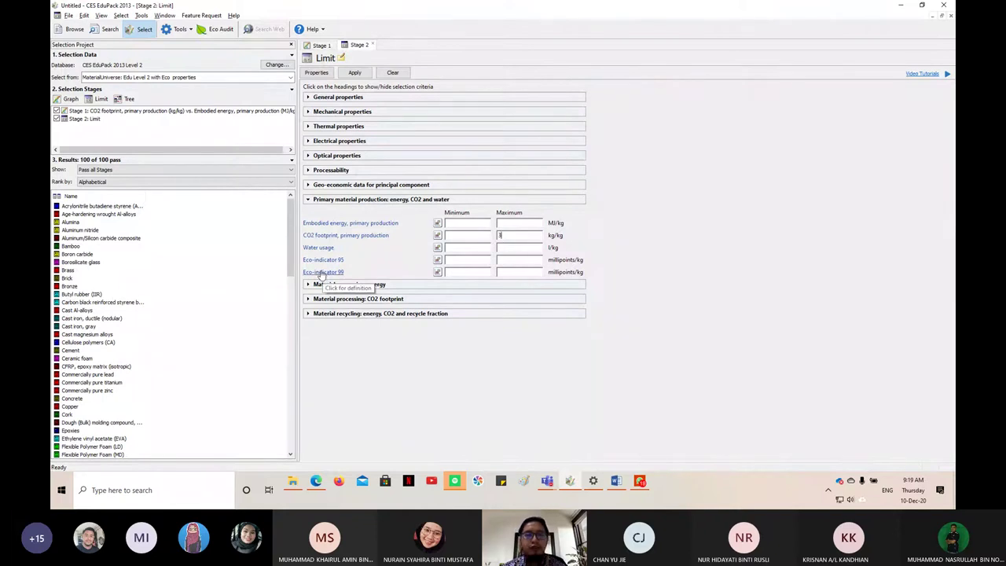
click(355, 72)
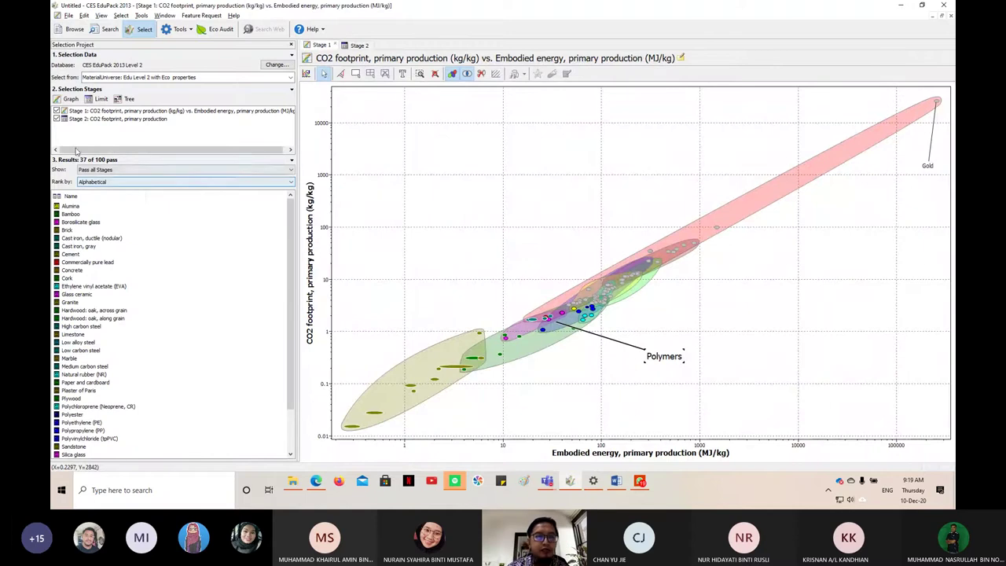
Step: Add a tree stage that restricts the selection to the Polymers folder under Polymers and elastomers
click(128, 99)
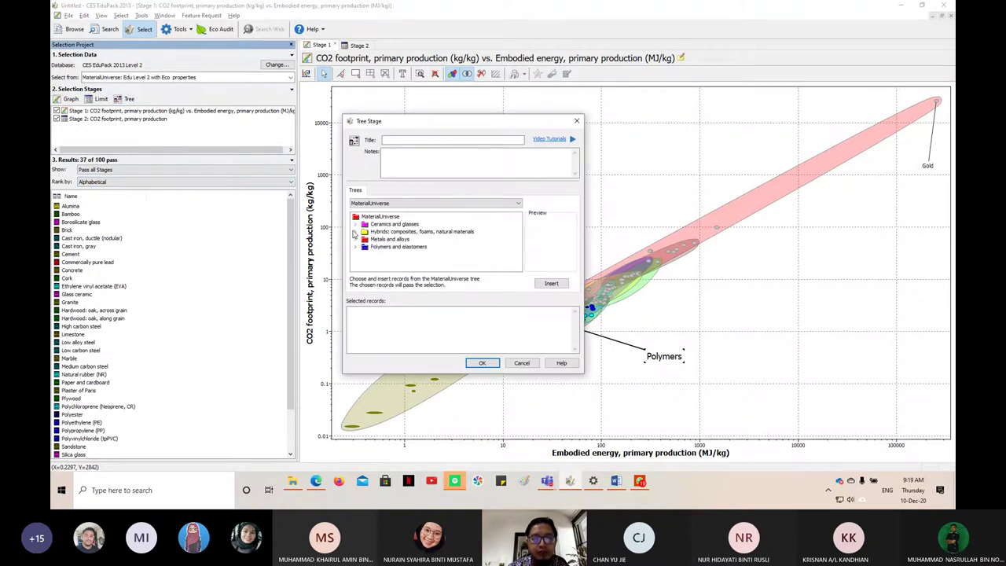
click(356, 248)
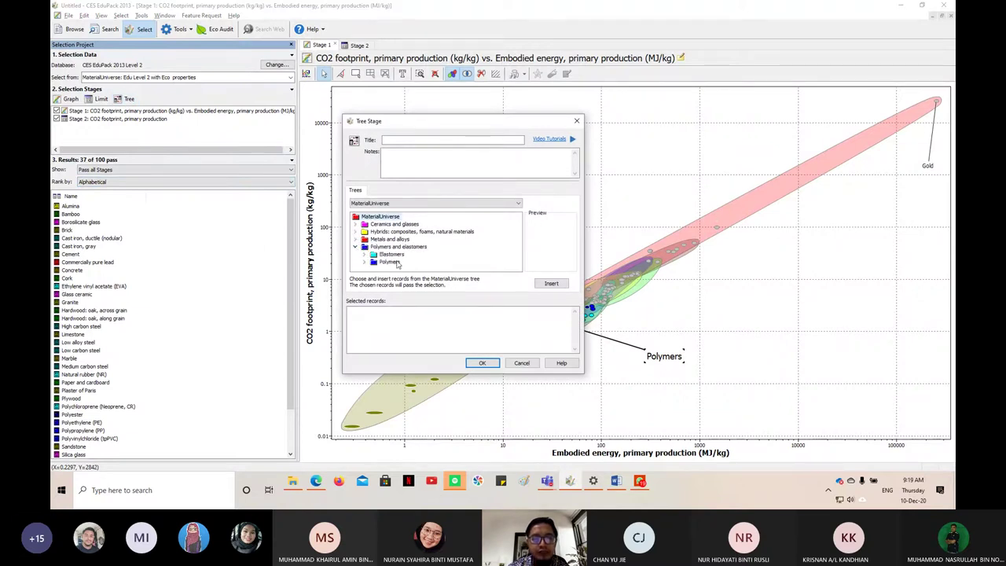
click(393, 248)
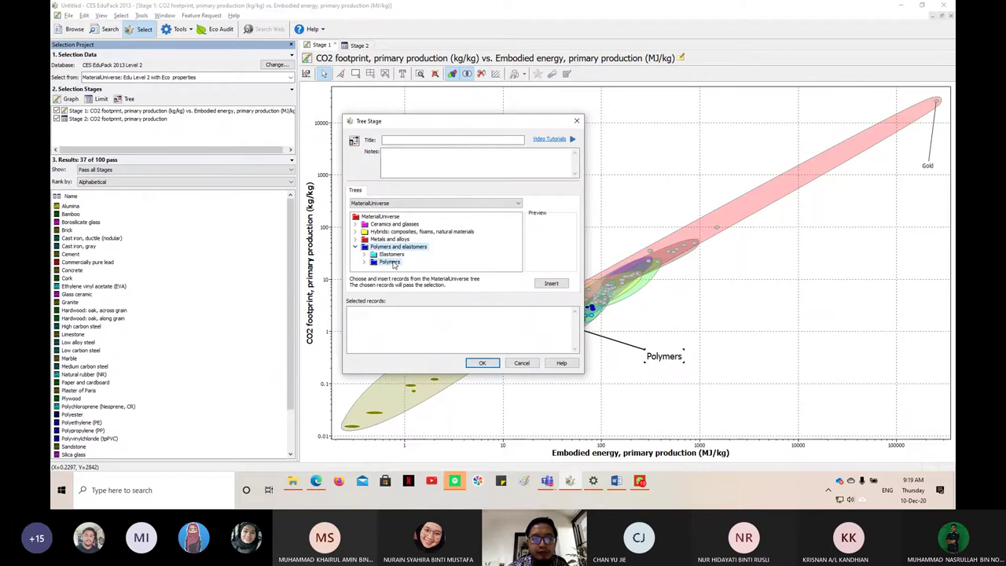
click(401, 262)
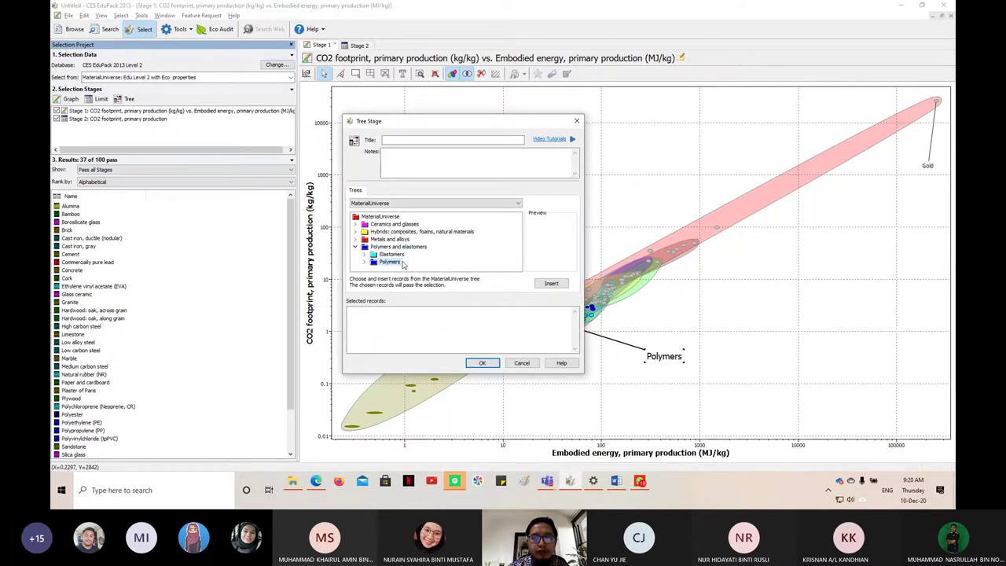
click(553, 284)
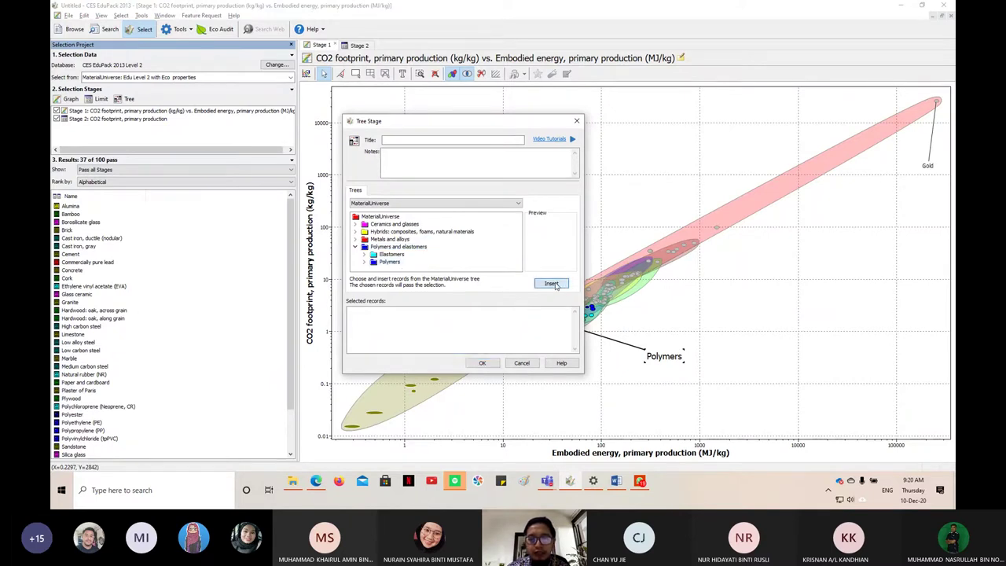
click(486, 362)
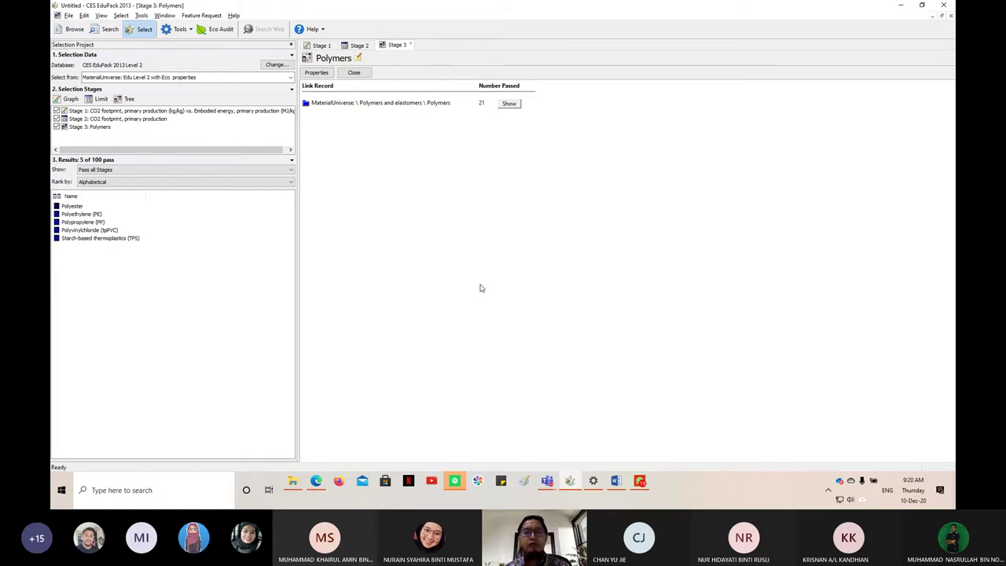
Step: Check the per-kg procedure in the Word lab sheet, and return to the Stage 1 chart in CES EduPack
click(616, 481)
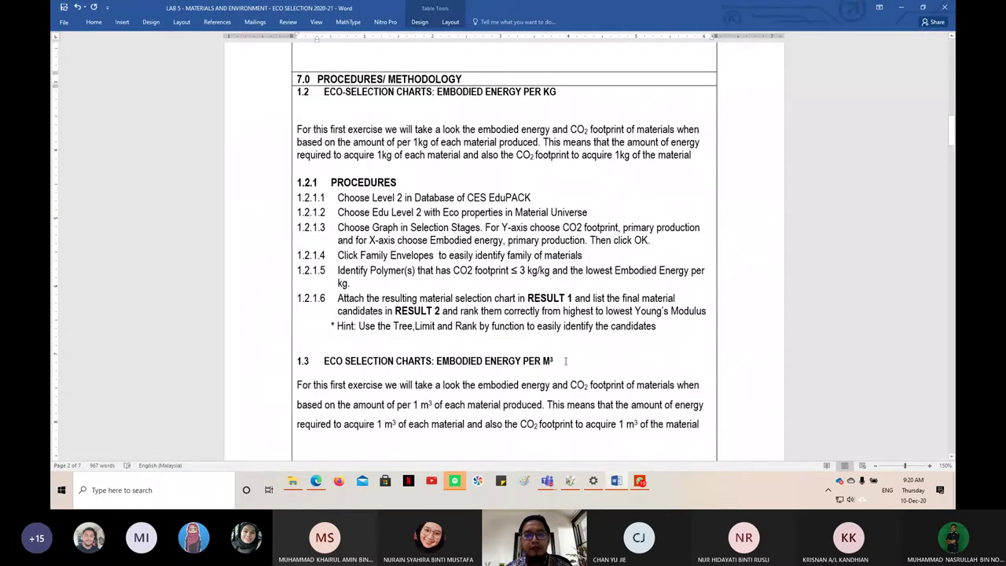
scroll(537, 349, down, 3)
scroll(537, 348, up, 4)
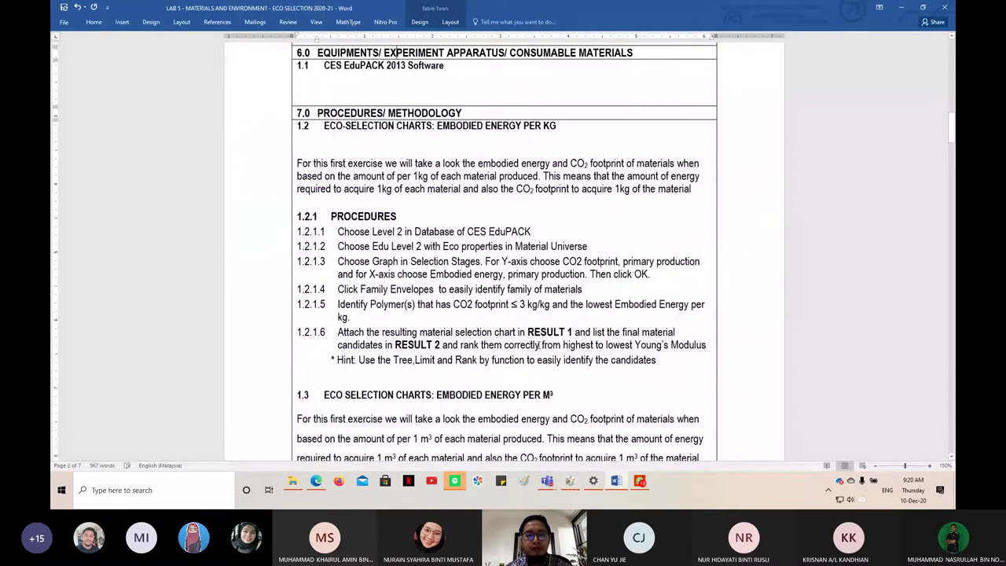
key(alt+Tab)
click(316, 73)
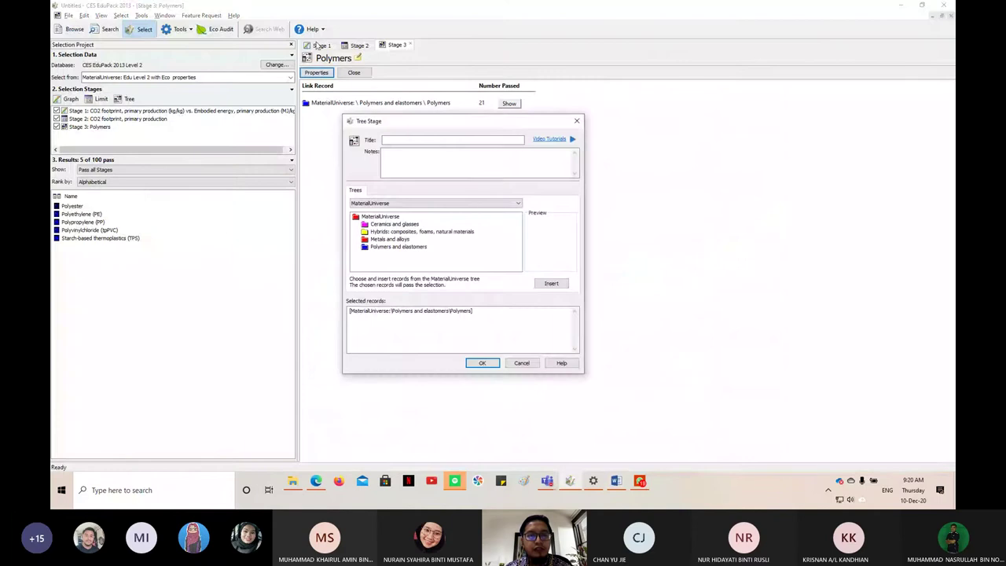
click(523, 363)
click(327, 47)
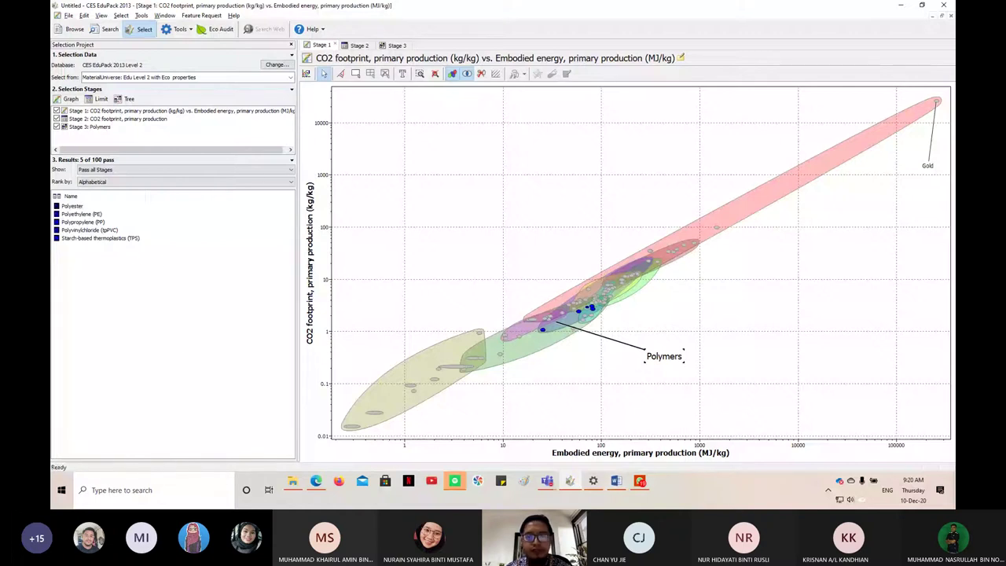
Step: Switch to the Word lab sheet and review the RESULT 1 and RESULT 2 sections and the 1.3.1 procedures
click(617, 481)
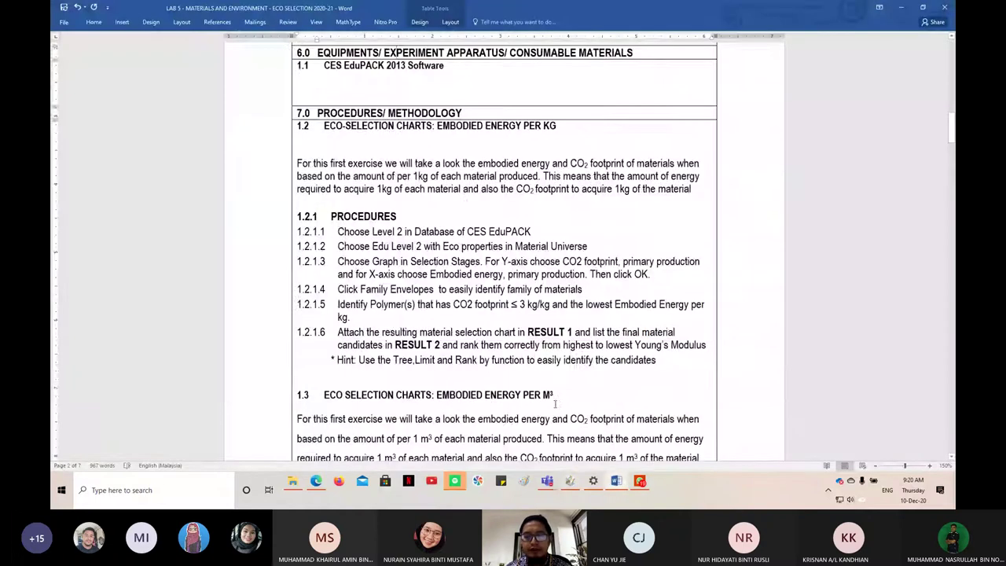
scroll(558, 401, down, 15)
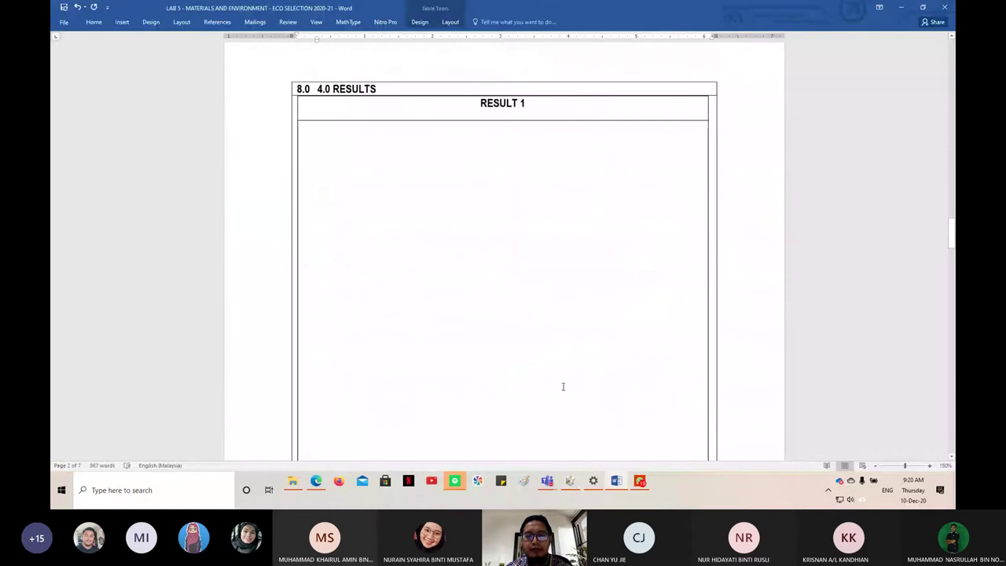
scroll(563, 387, down, 15)
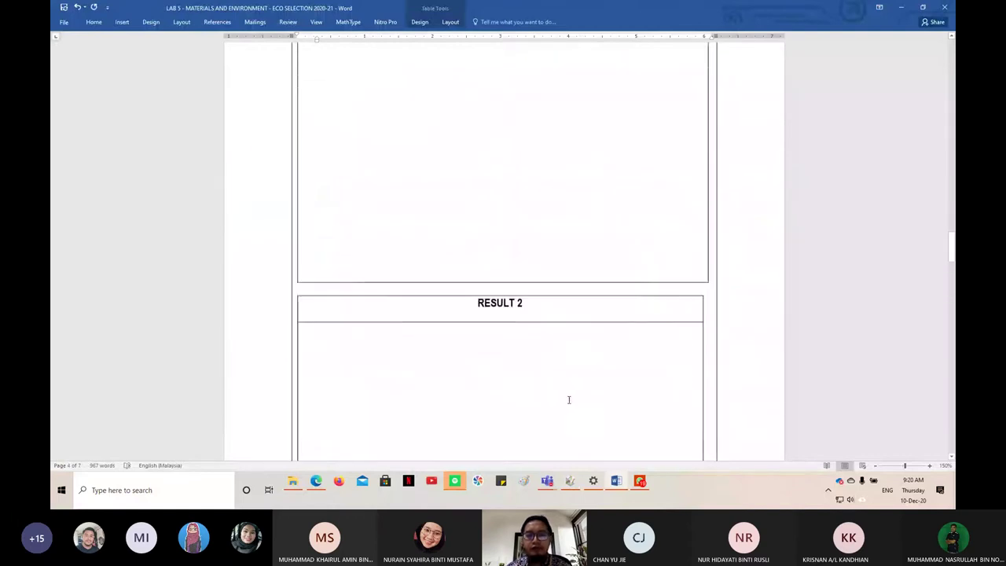
scroll(569, 400, up, 15)
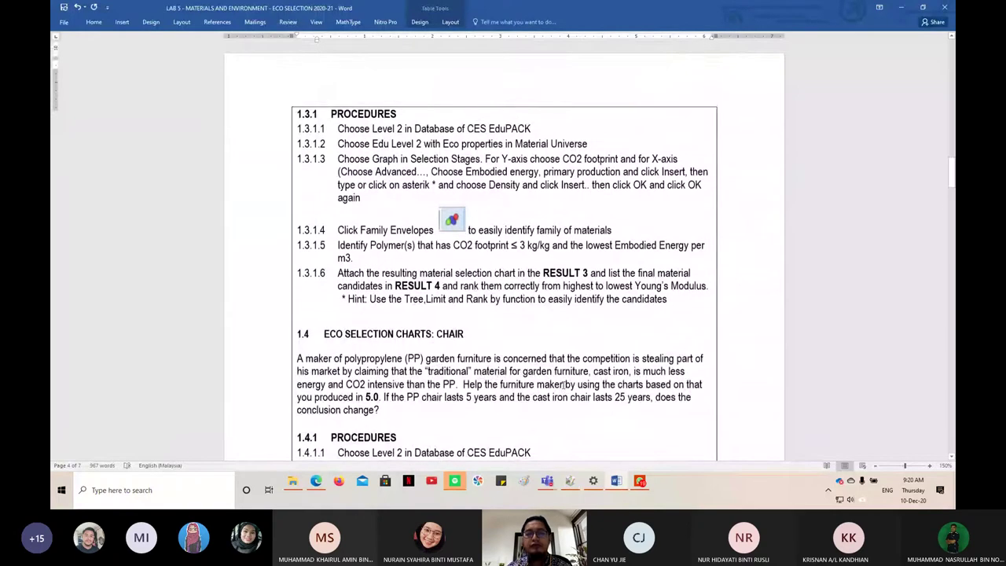
scroll(563, 385, up, 3)
mouse_move(617, 480)
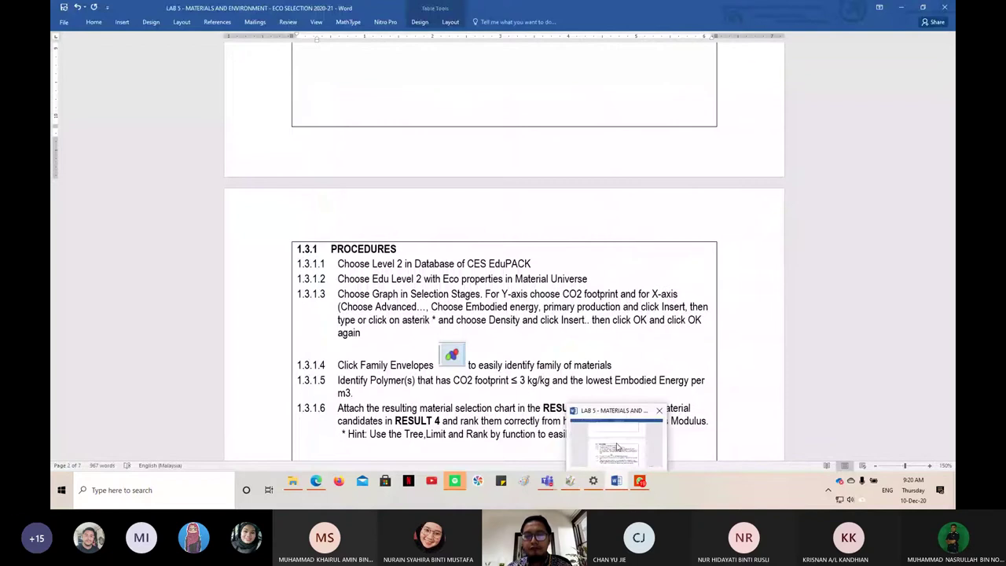
Step: Switch to CES EduPack and label the starch-based thermoplastics (TPS) point, placing its label below the envelopes
click(571, 481)
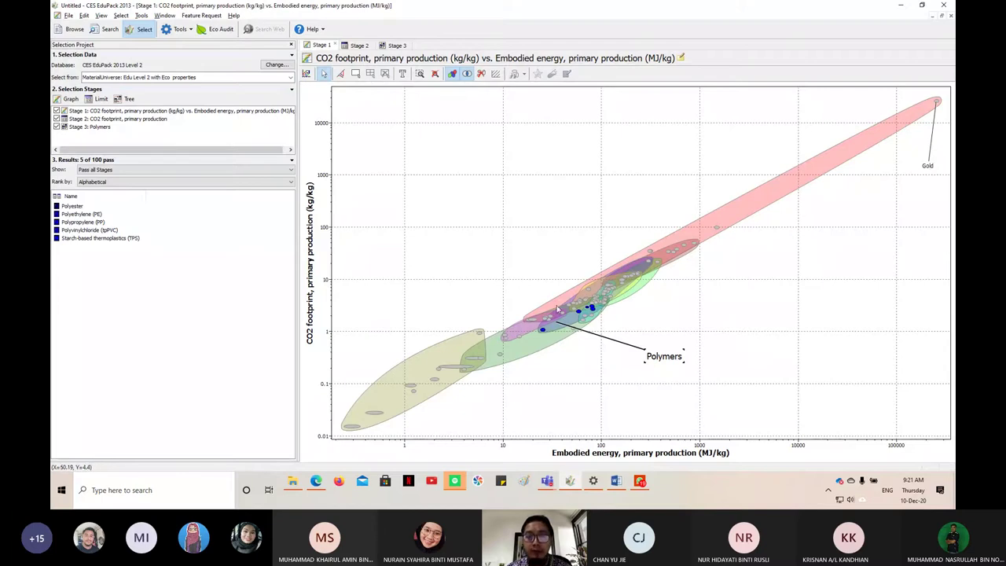
drag(544, 331, 564, 384)
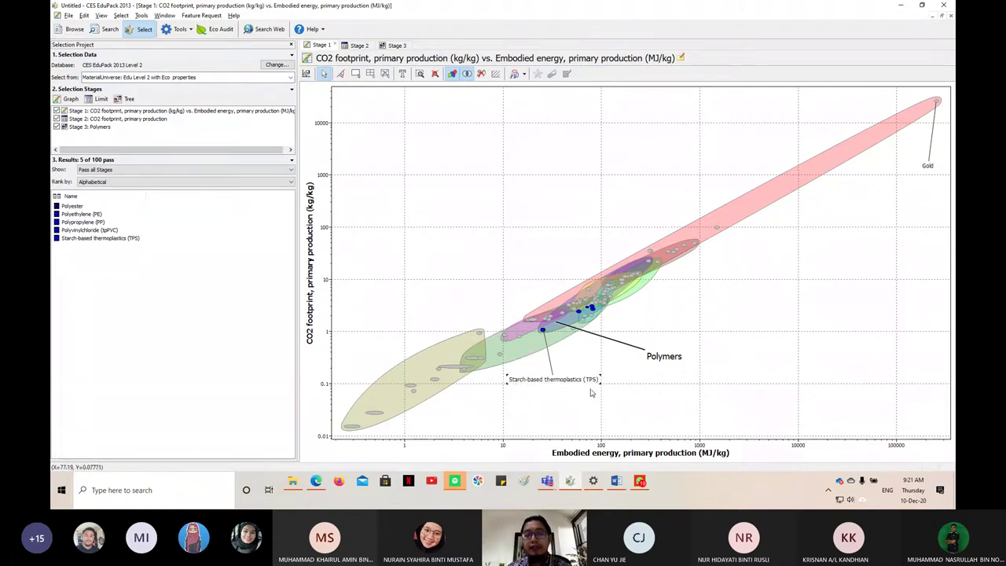
mouse_move(591, 381)
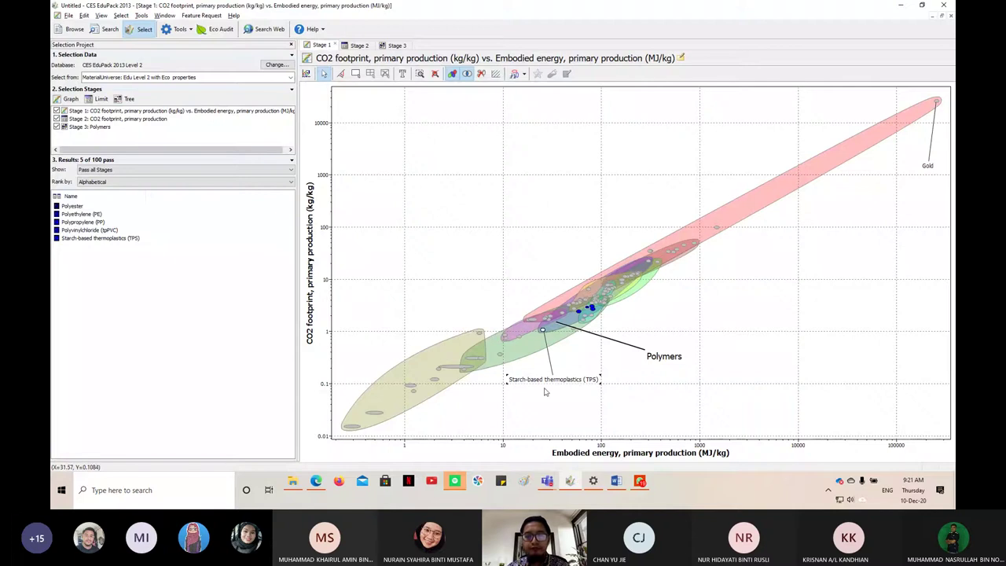
Step: Read the polymer selection criteria under 1.3.1 in the Word lab sheet and return to the CES EduPack chart
click(618, 483)
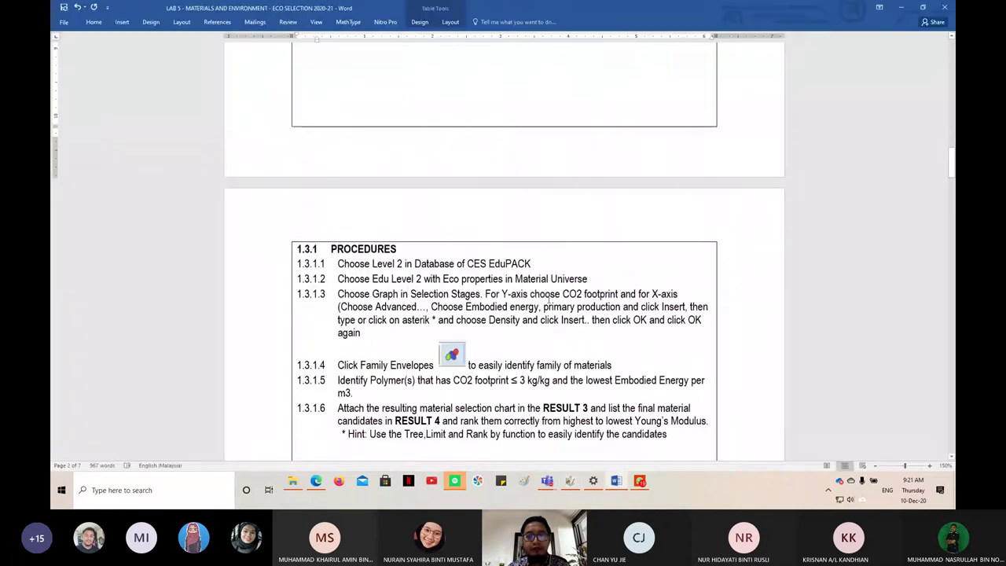
scroll(545, 320, down, 2)
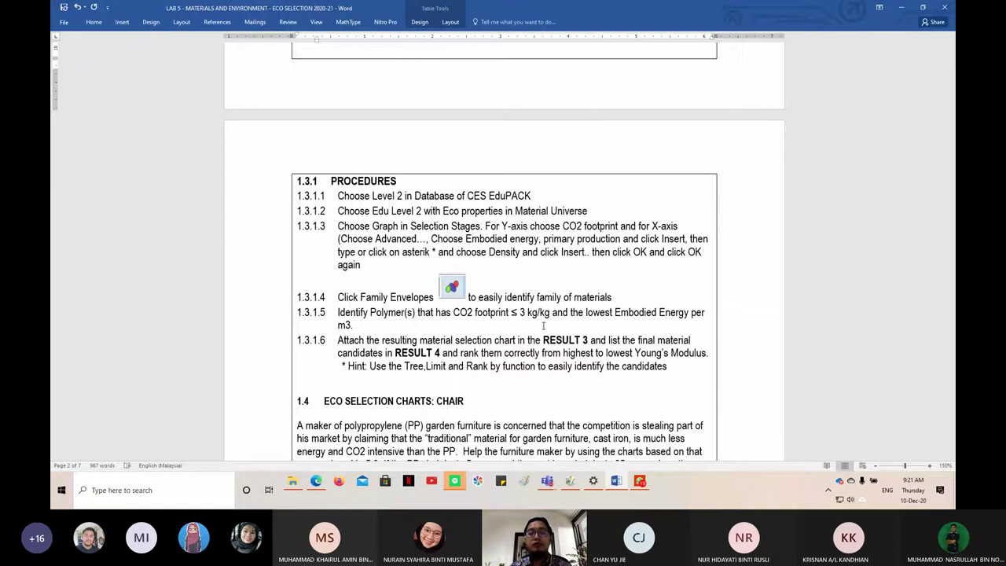
key(alt+Tab)
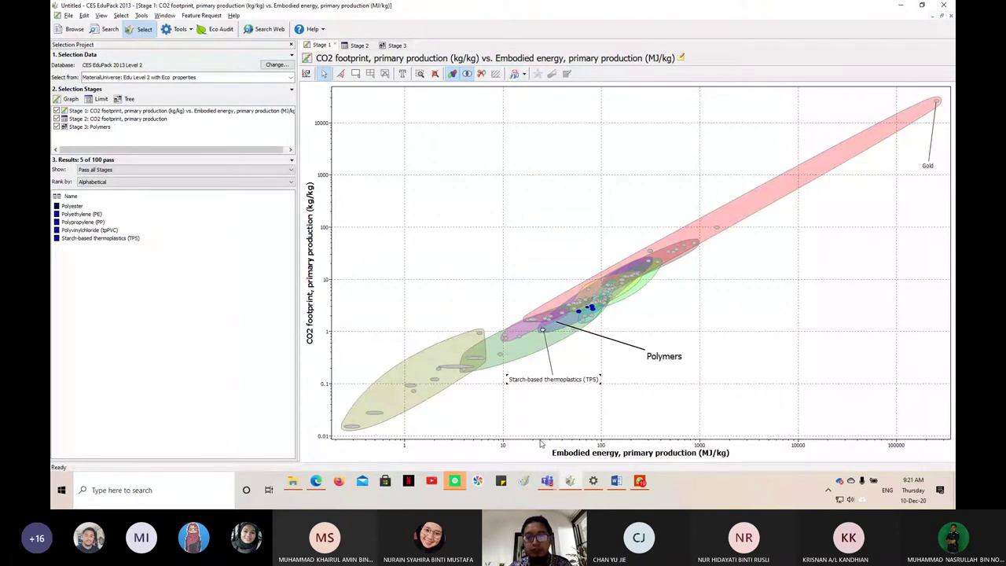
Step: Label the polypropylene (PP) and polyethylene (PE) points on the chart, with the PE label above the PP label
click(592, 308)
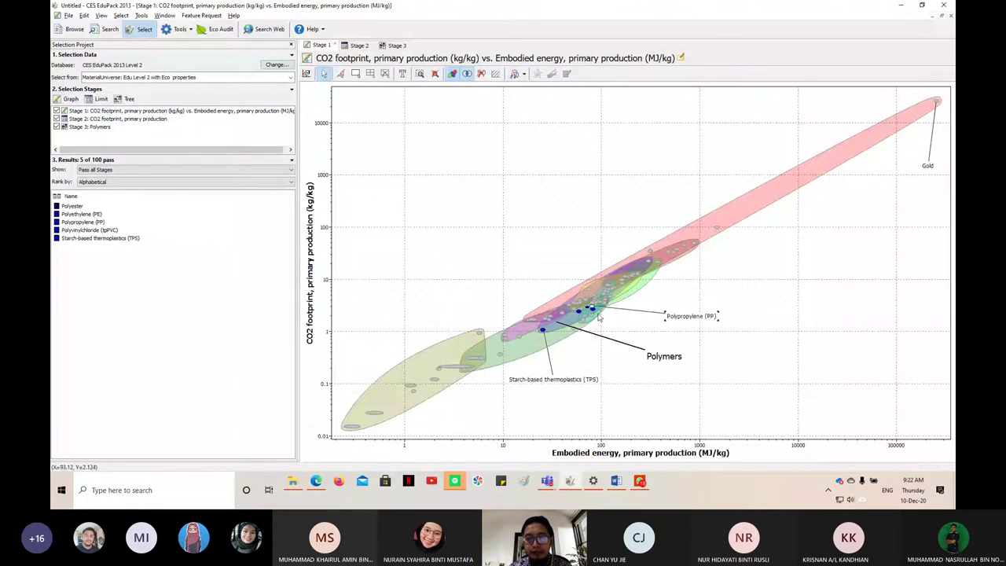
click(590, 307)
drag(598, 303, 692, 291)
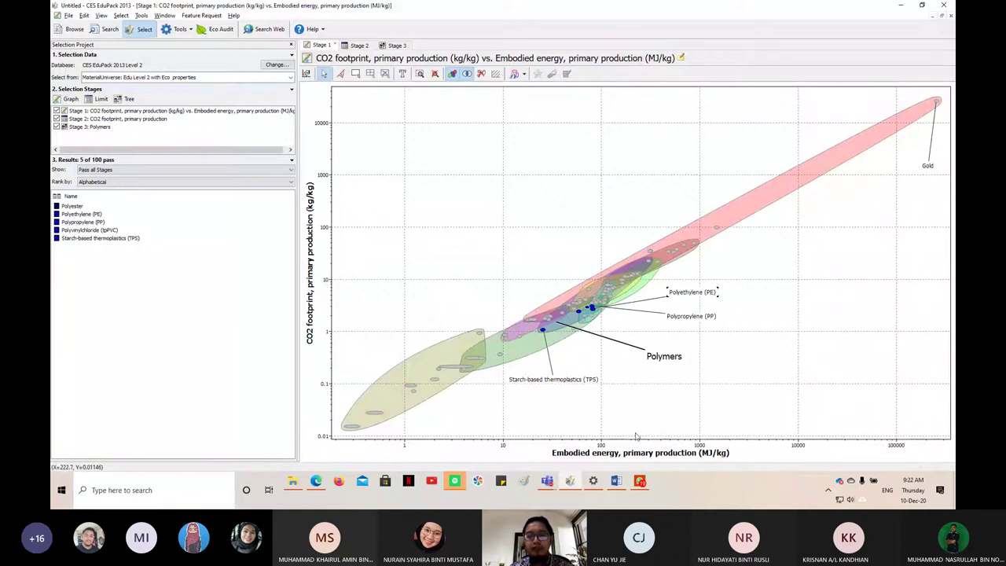
Step: Switch to the Word lab sheet and read section 1.3 on embodied energy per m³ and its procedures
click(616, 482)
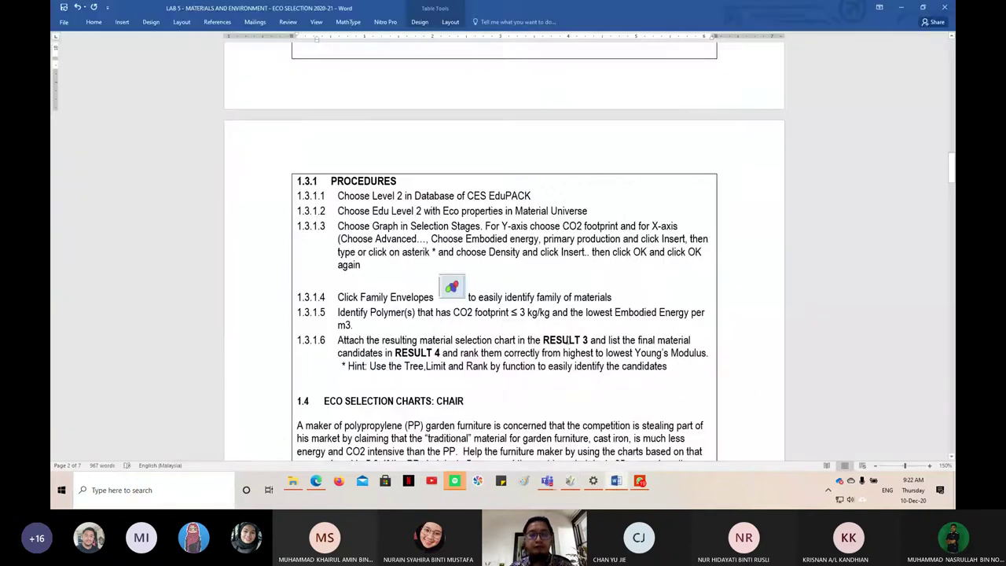
scroll(572, 348, up, 6)
scroll(571, 343, down, 3)
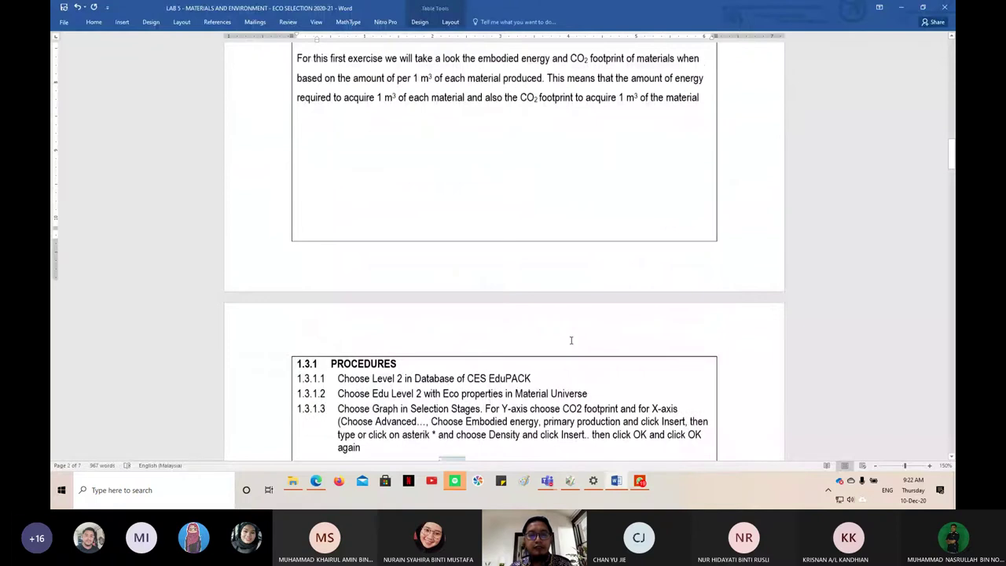
scroll(571, 344, up, 2)
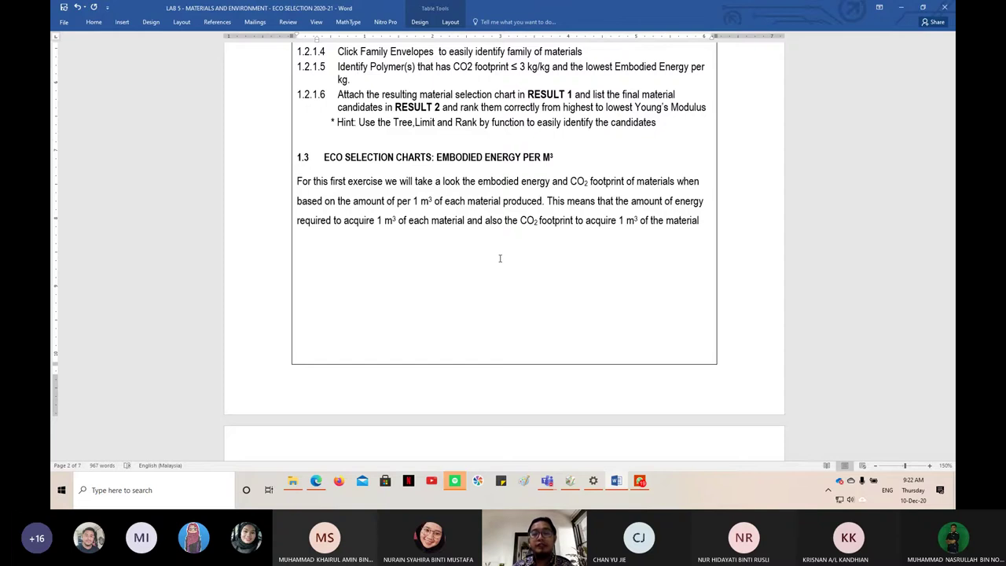
scroll(499, 258, down, 8)
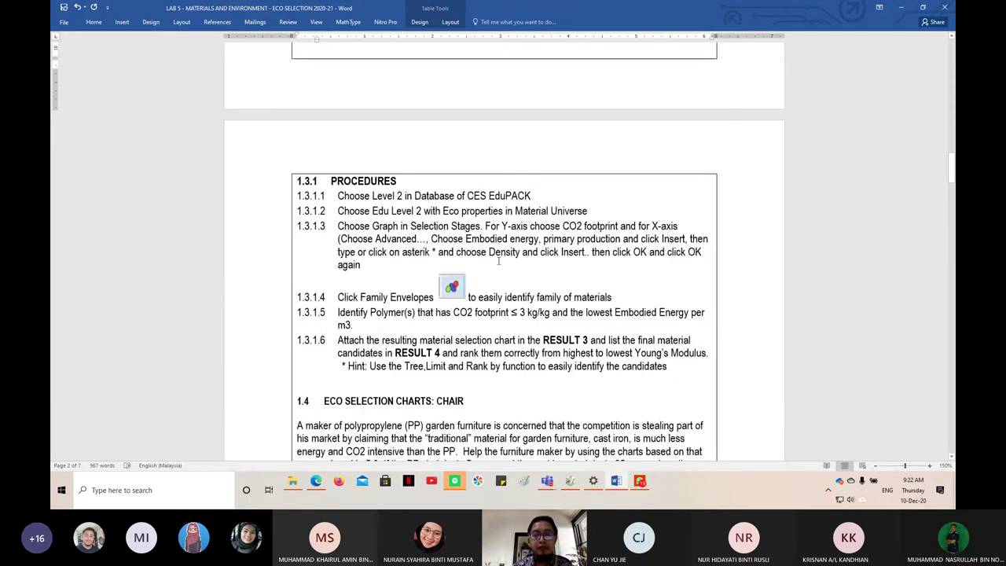
Step: Make the phrase "Embodied energy, primary production" in procedure 1.3.1.3 bold
scroll(492, 265, down, 1)
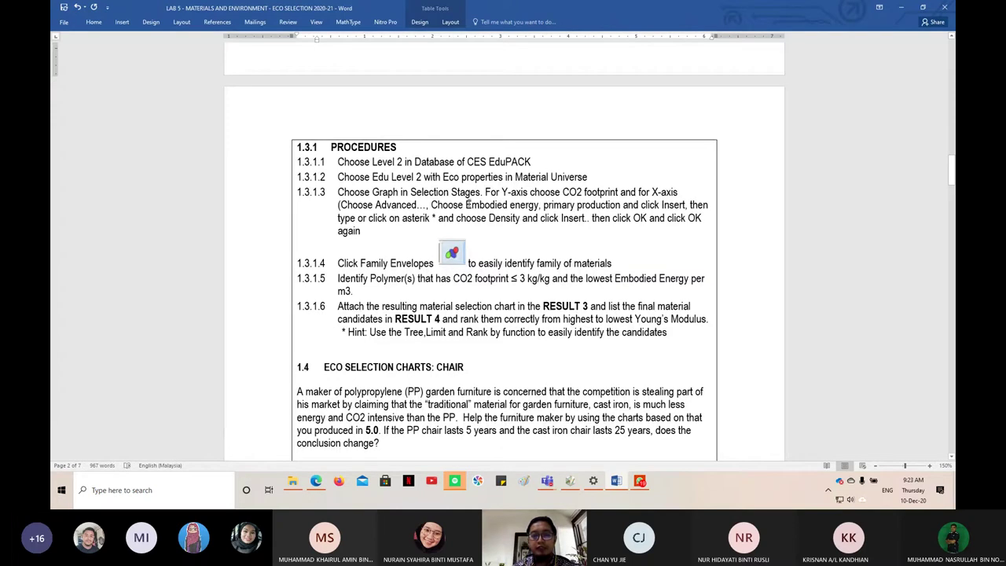
drag(467, 204, 622, 206)
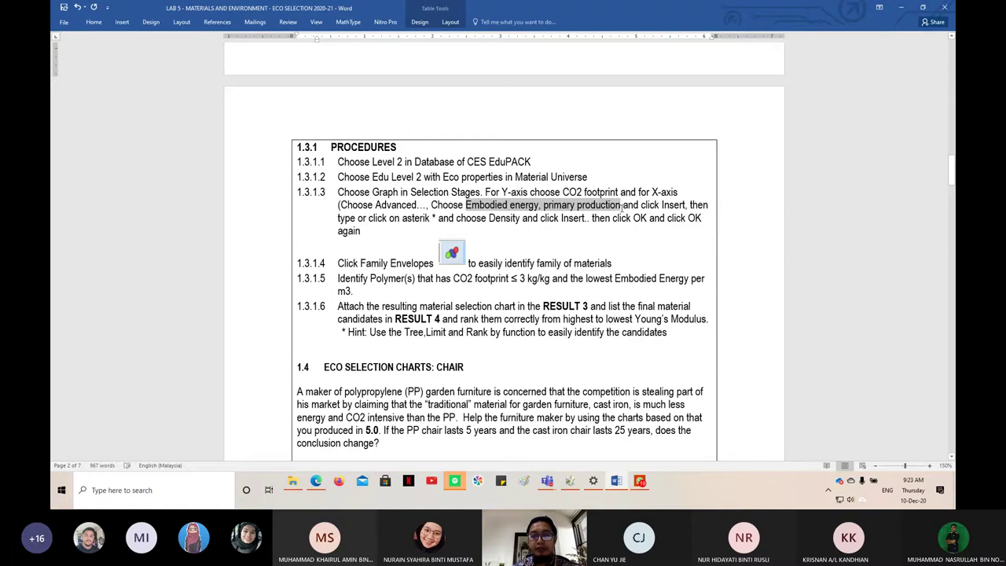
key(ctrl+b)
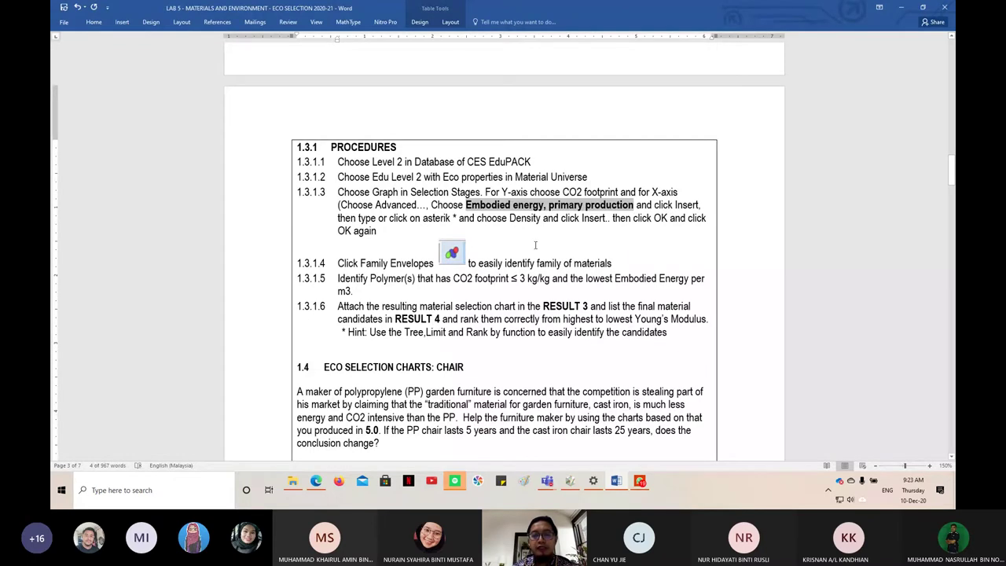
Step: Switch to CES EduPack and open the advanced X-axis definition of the Stage 1 chart
click(594, 483)
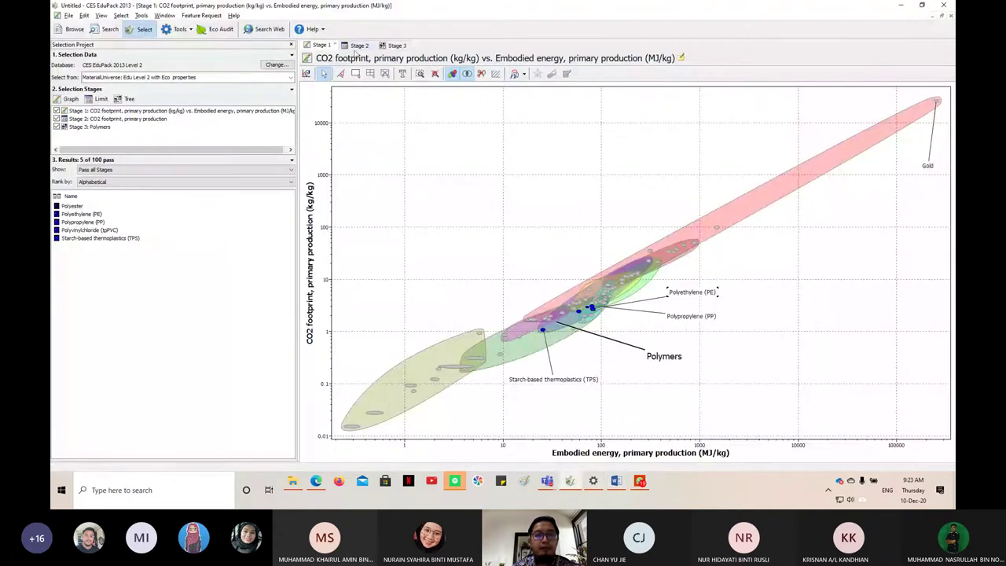
click(179, 114)
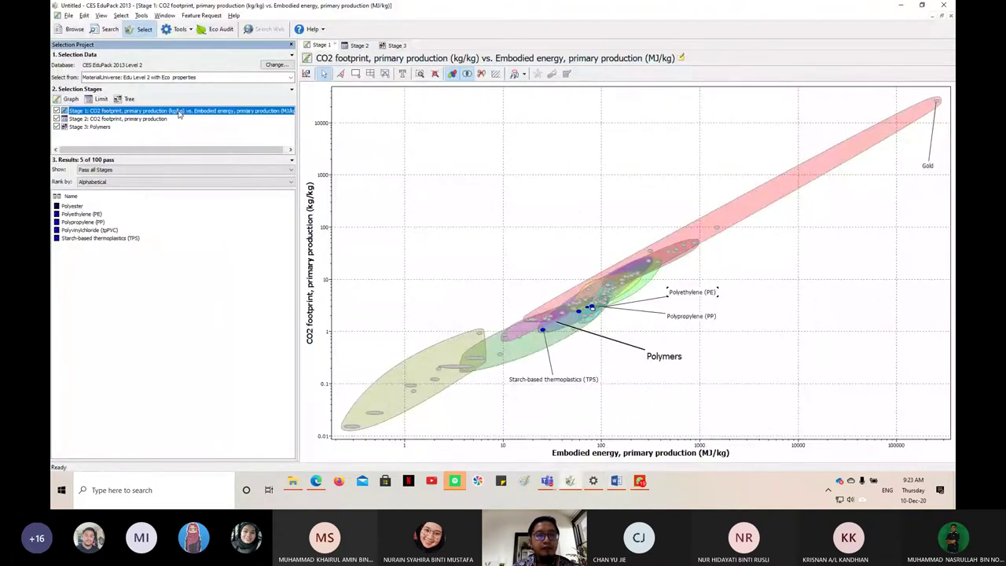
right_click(179, 114)
click(200, 129)
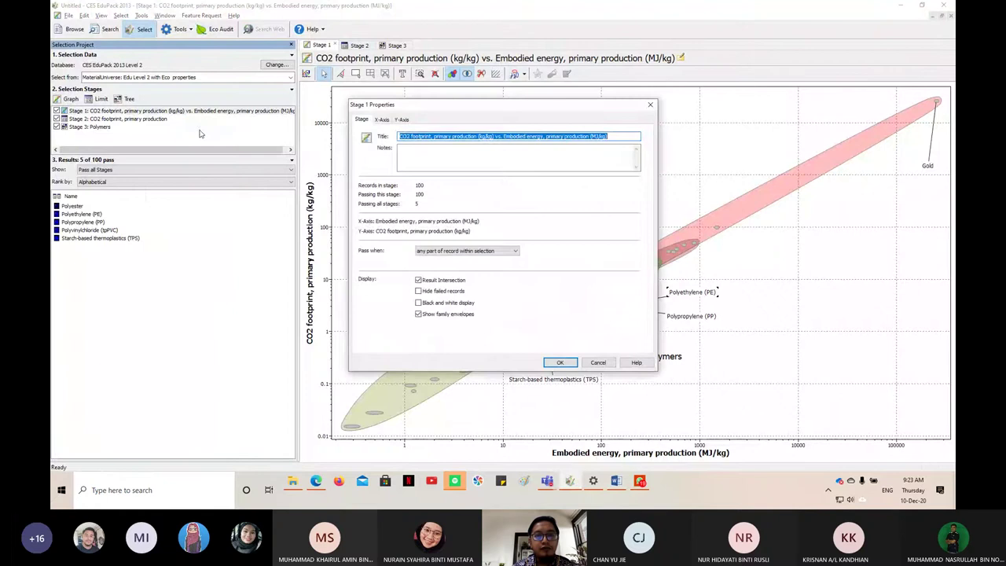
click(382, 119)
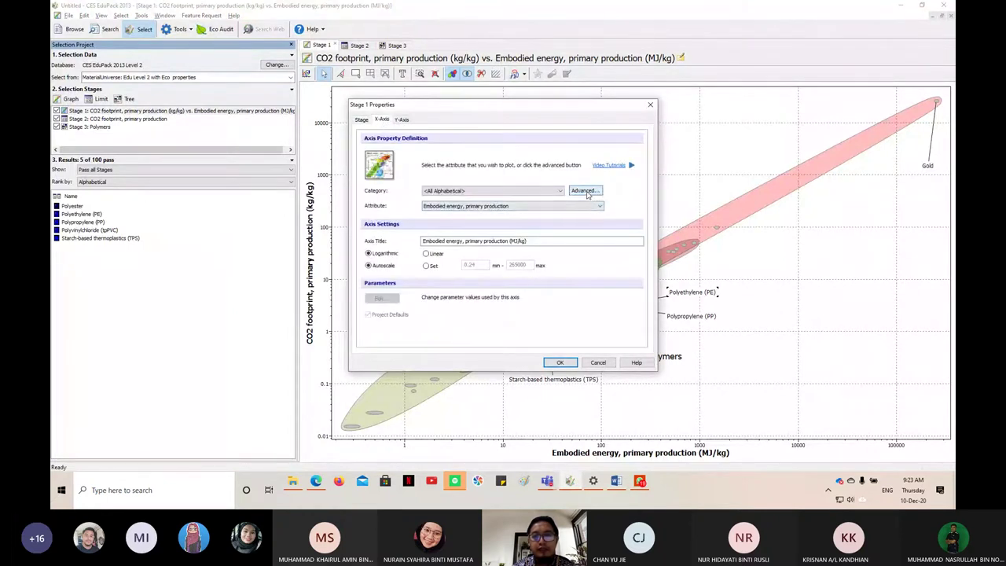
click(586, 191)
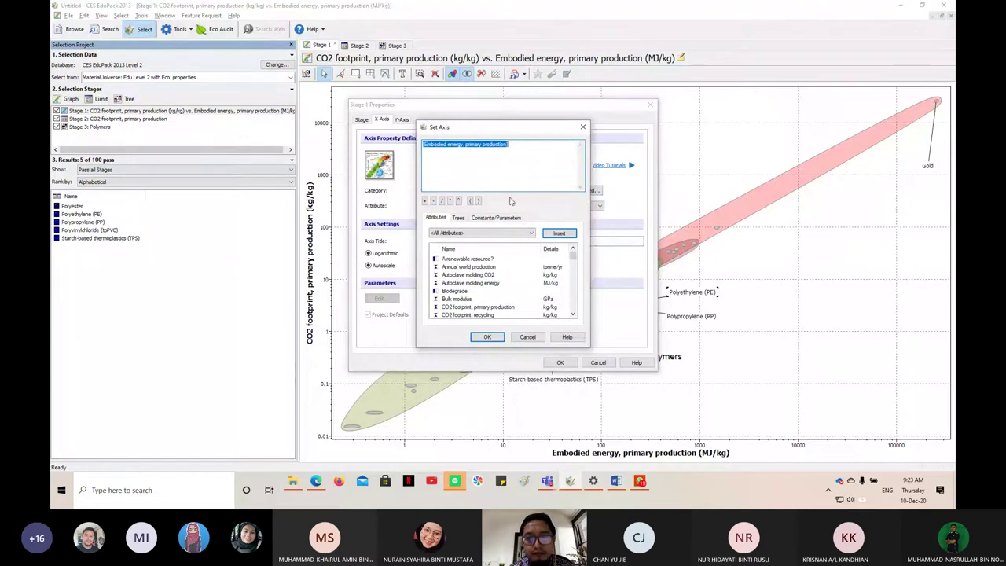
Step: Define the Stage 1 X-axis as [Embodied energy, primary production]*[Density] and apply it to the chart
scroll(512, 293, down, 1)
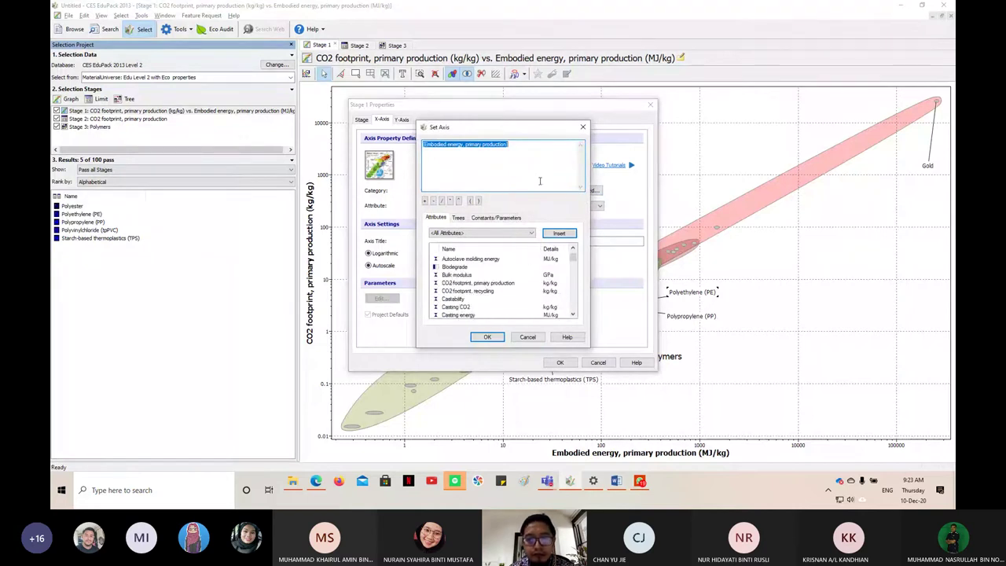
click(533, 146)
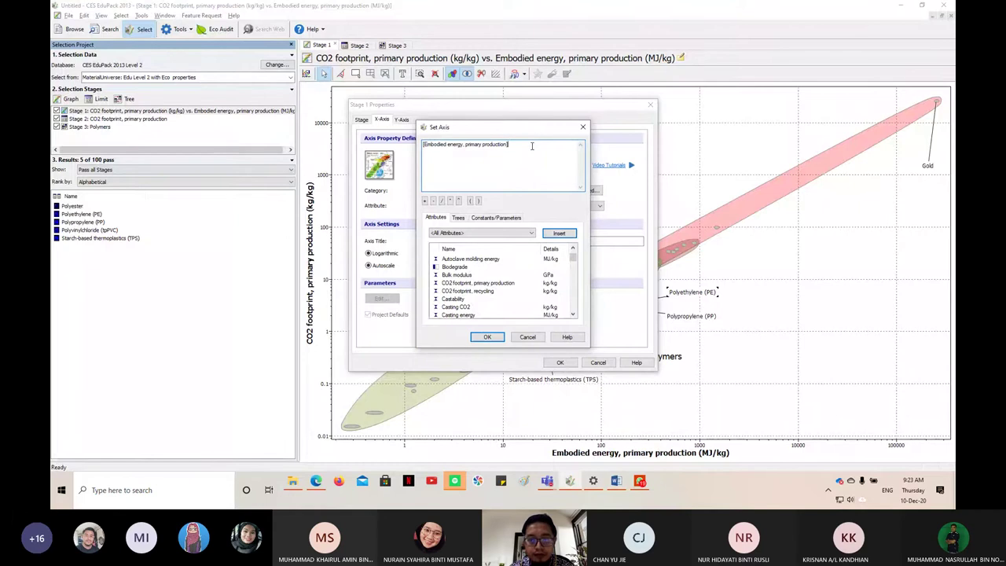
text(/)
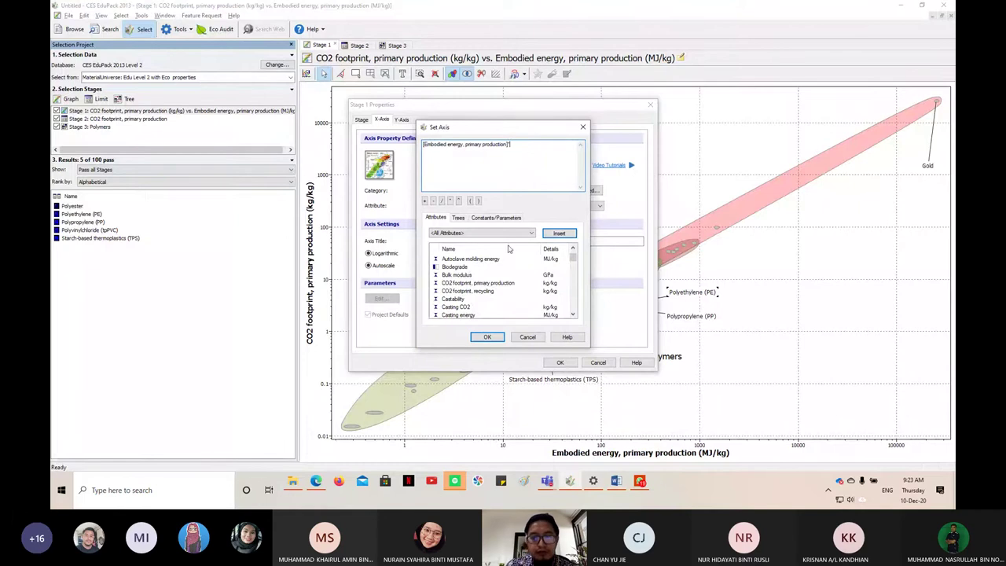
scroll(508, 269, down, 3)
click(471, 316)
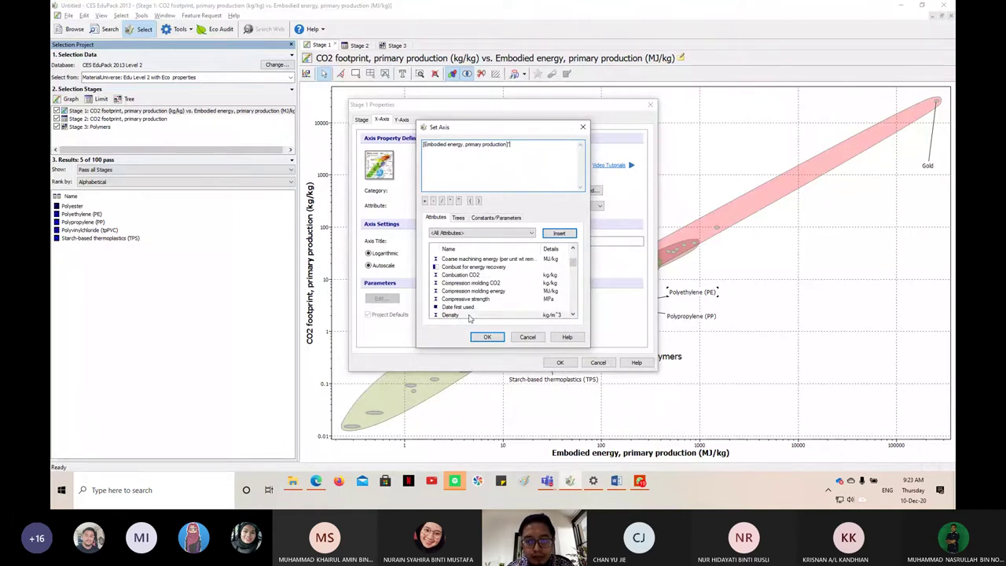
click(559, 235)
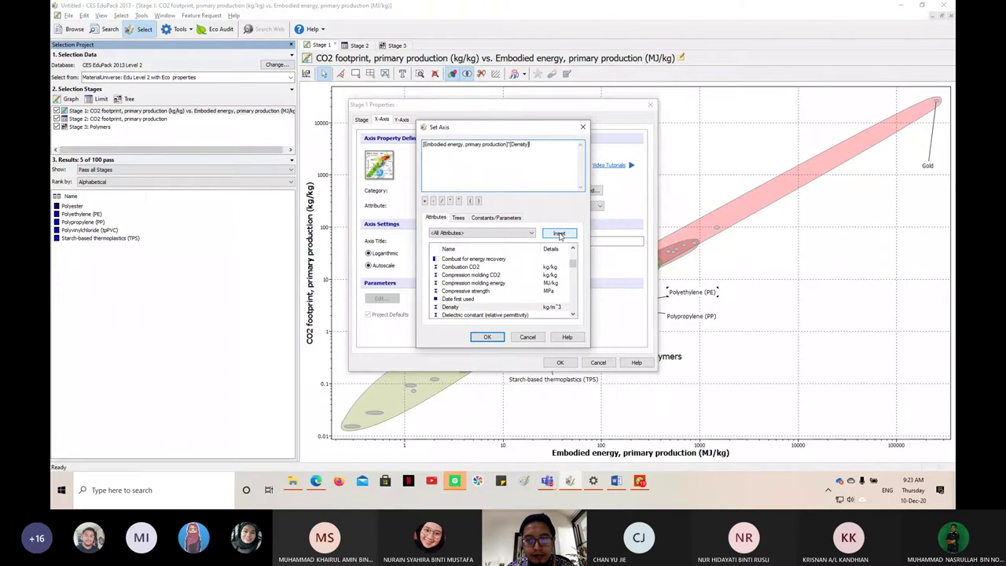
click(488, 337)
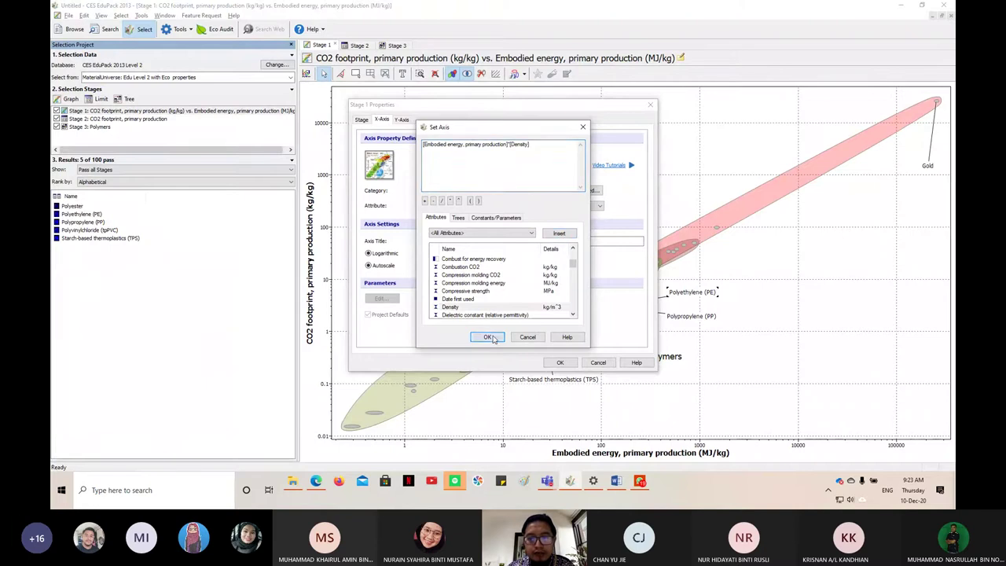
click(560, 363)
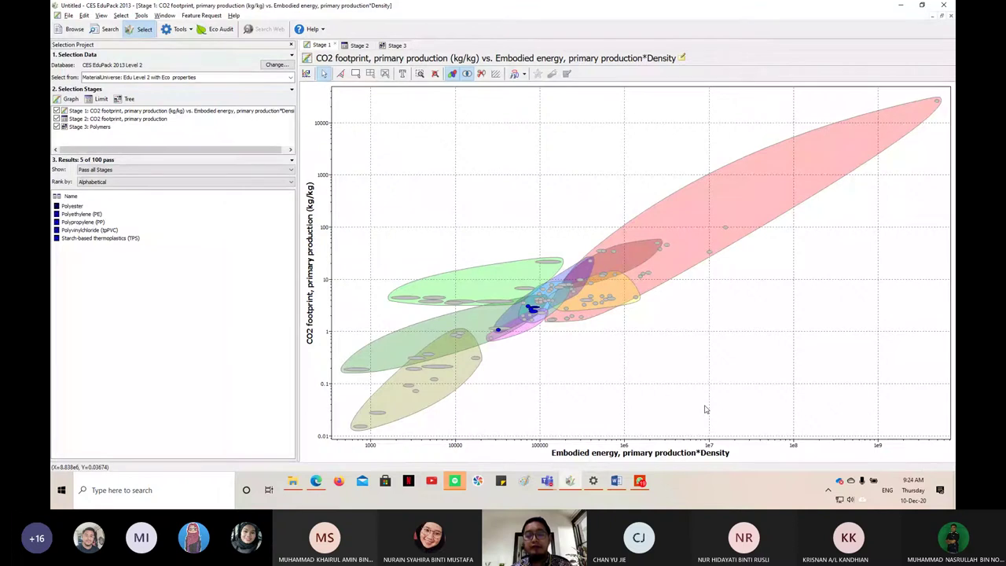
Step: Switch to the Teams lab session meeting and look through the participant list up to its beginning
mouse_move(548, 483)
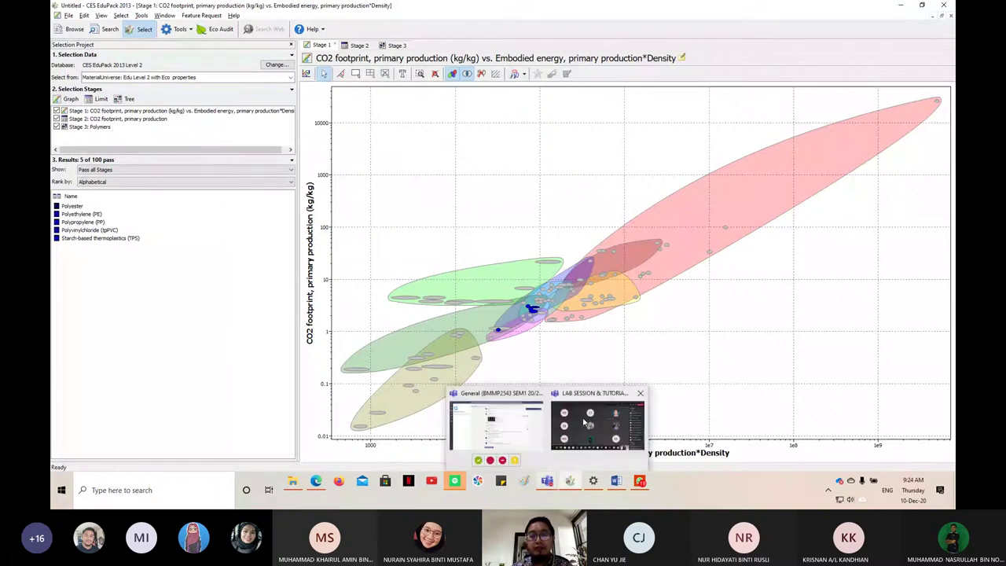
click(597, 432)
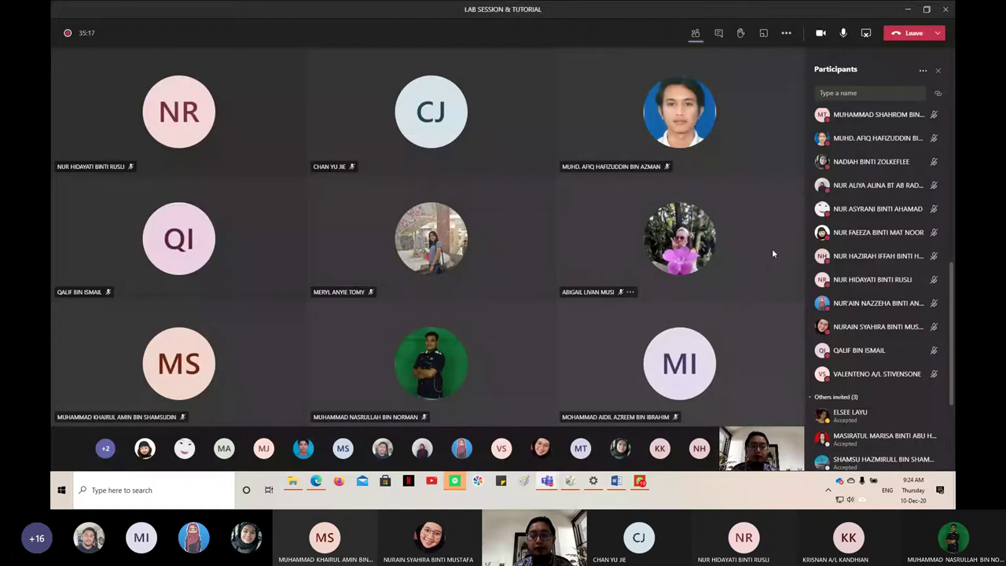
scroll(883, 251, up, 3)
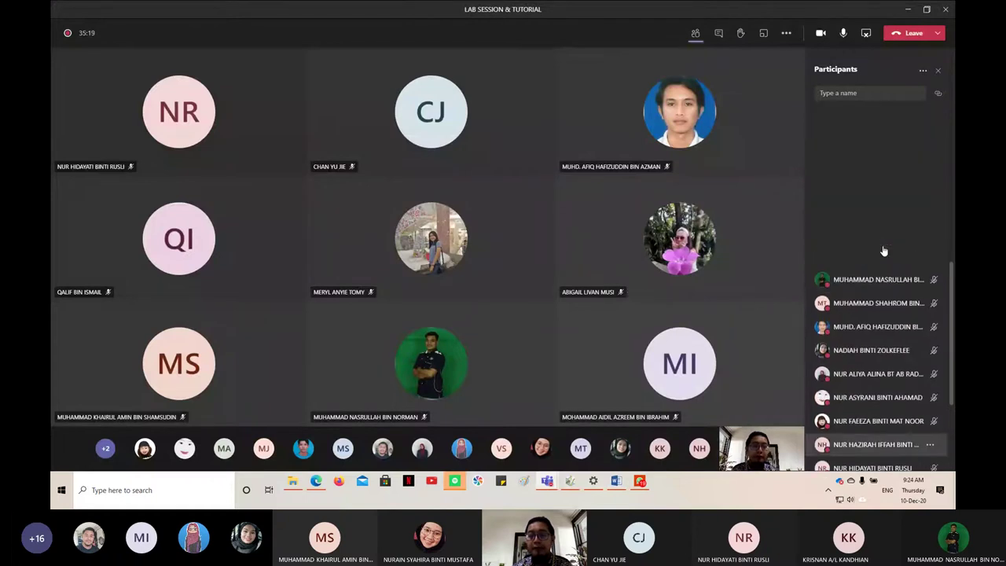
scroll(884, 251, up, 3)
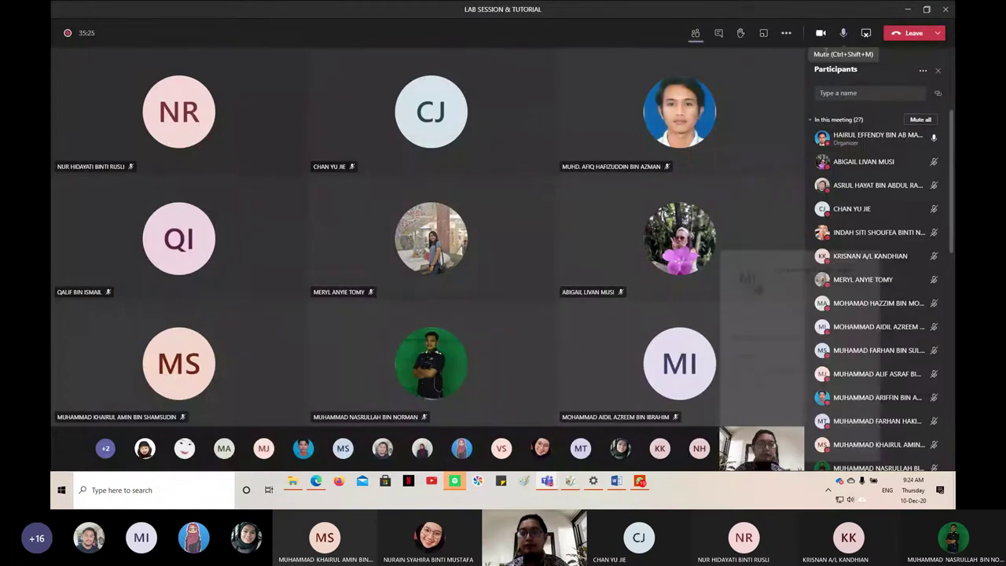
Step: Switch to the Word lab sheet and make "asterik *" and "Density" in procedure 1.3.1.3 bold
click(617, 482)
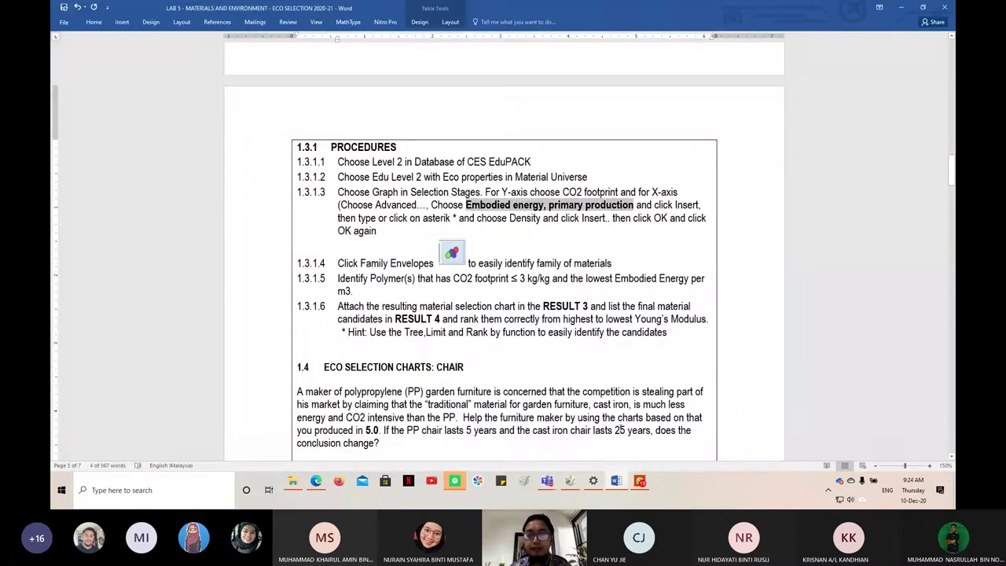
click(512, 289)
scroll(527, 317, down, 3)
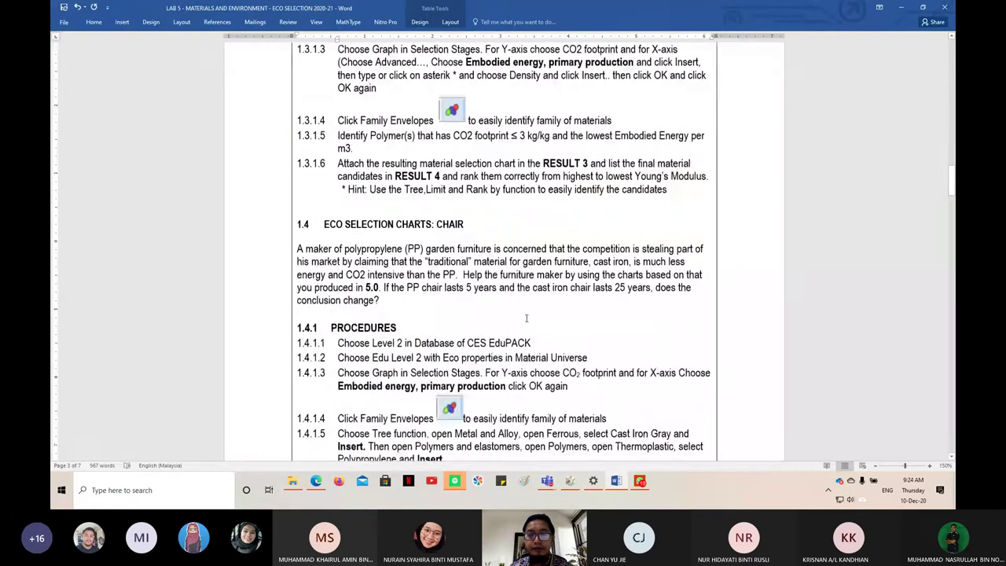
scroll(527, 318, up, 2)
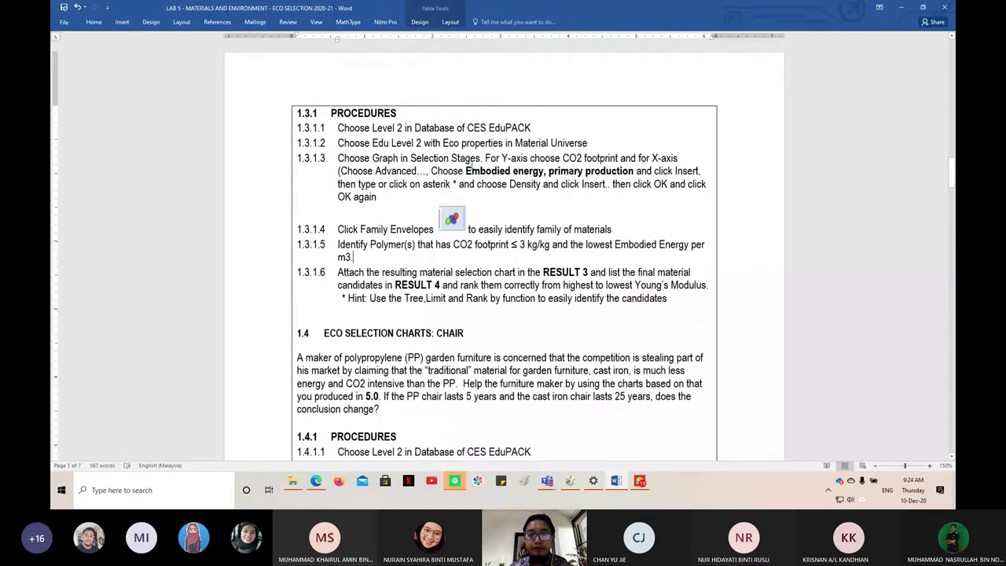
mouse_move(425, 186)
mouse_down()
mouse_move(456, 186)
mouse_move(436, 186)
mouse_up()
click(454, 184)
key(ctrl+b)
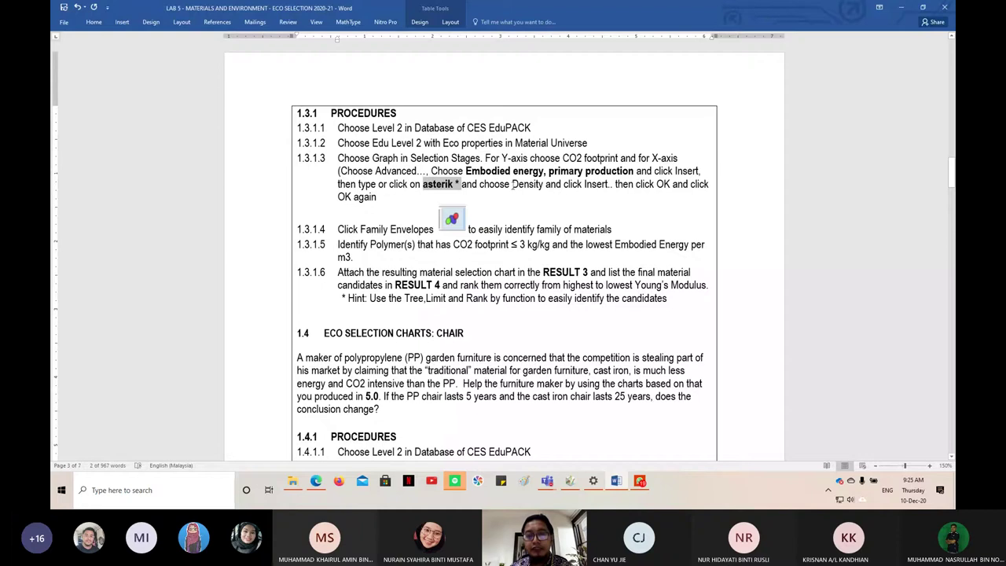
drag(513, 186, 540, 187)
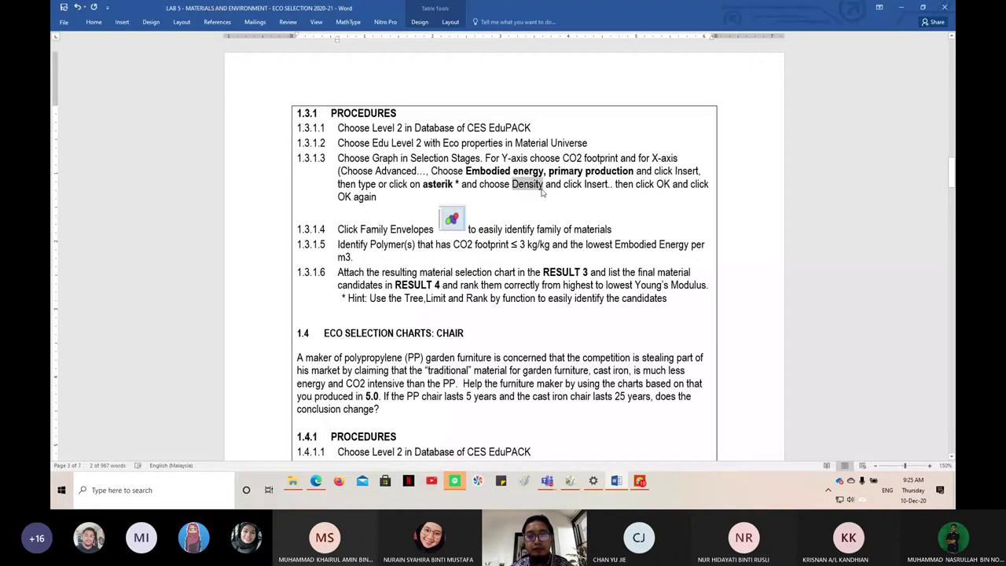
key(ctrl+b)
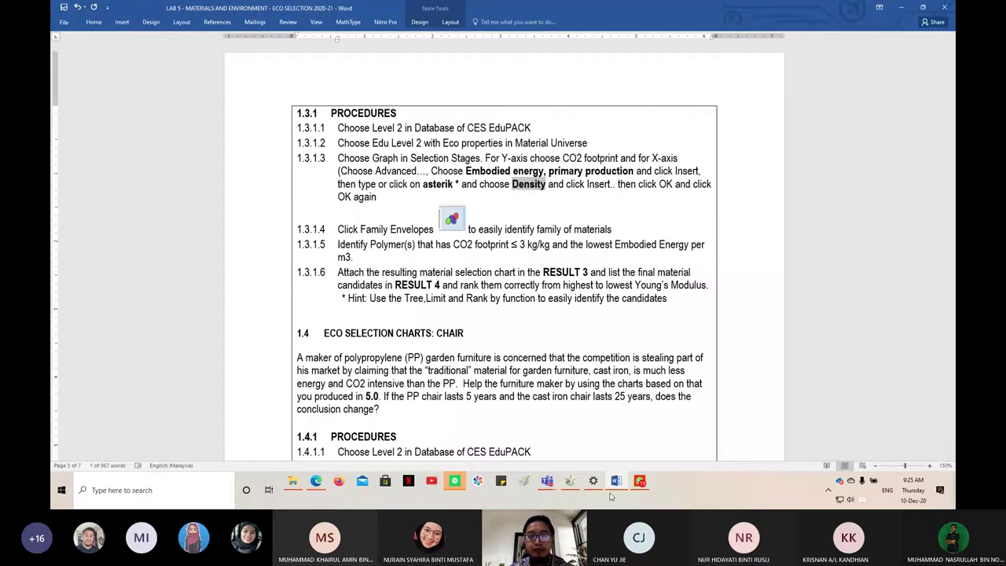
Step: Return to CES EduPack and review the Stage 2 CO2 footprint limit, the Stage 3 Polymers tree and the Stage 1 chart
click(573, 484)
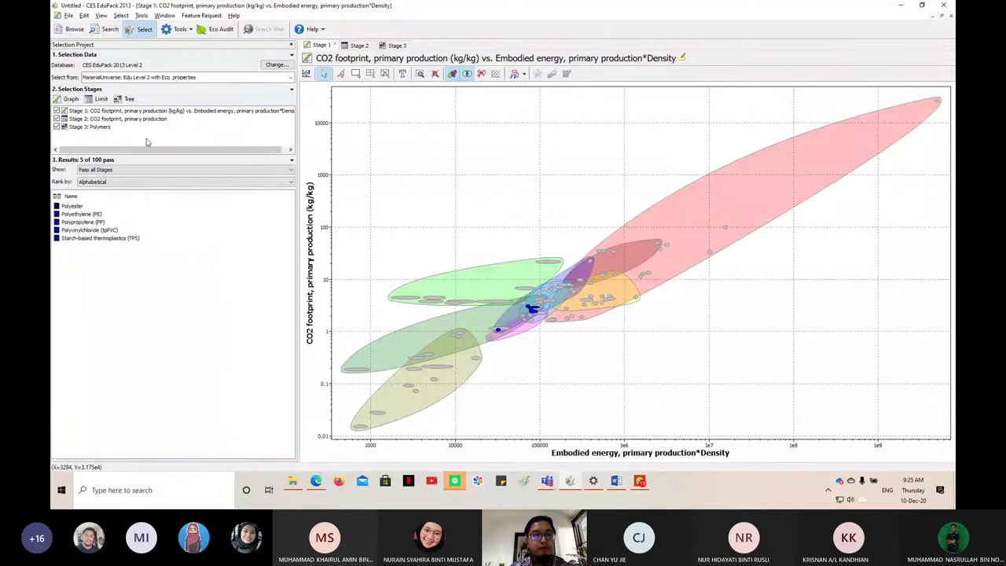
click(112, 120)
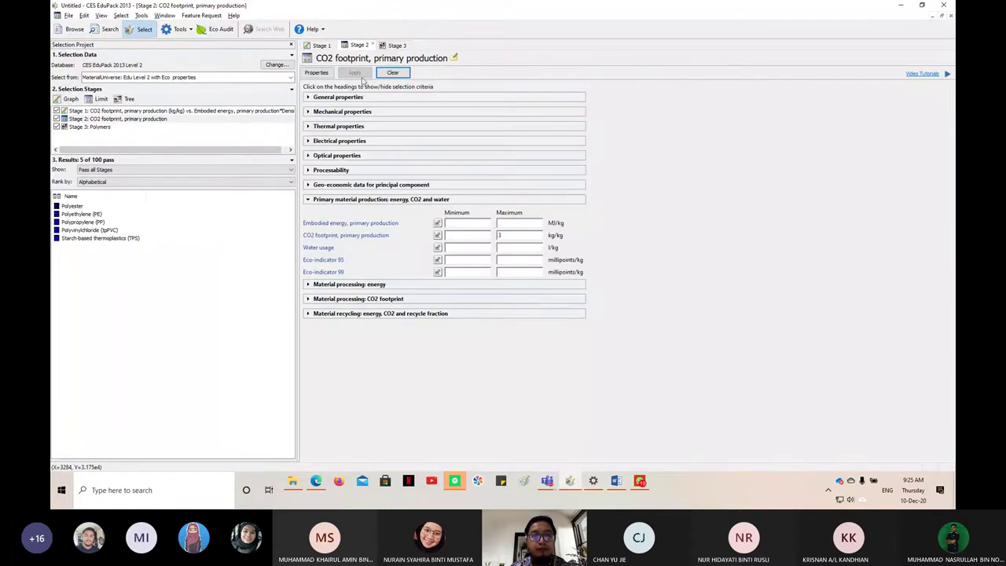
click(393, 46)
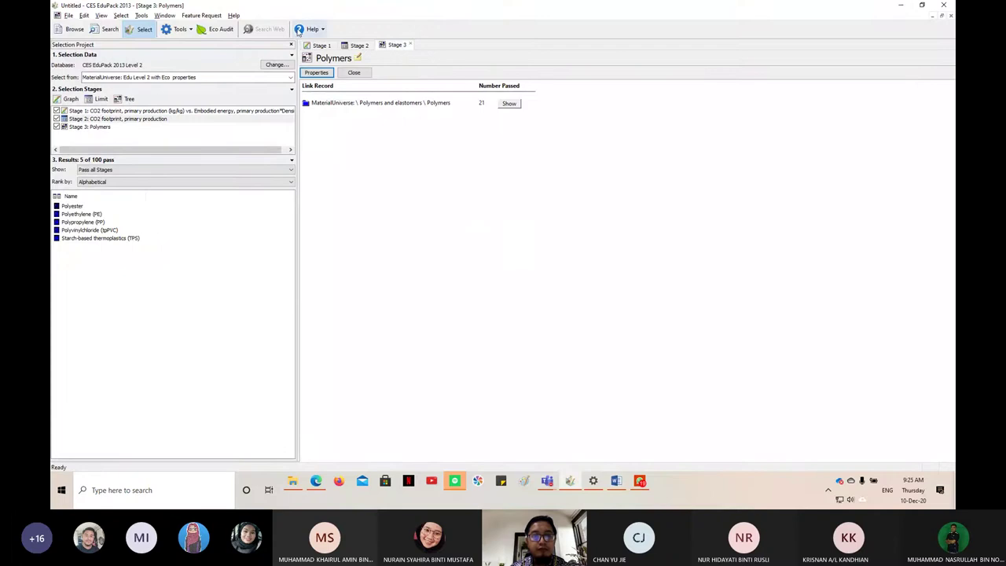
click(315, 46)
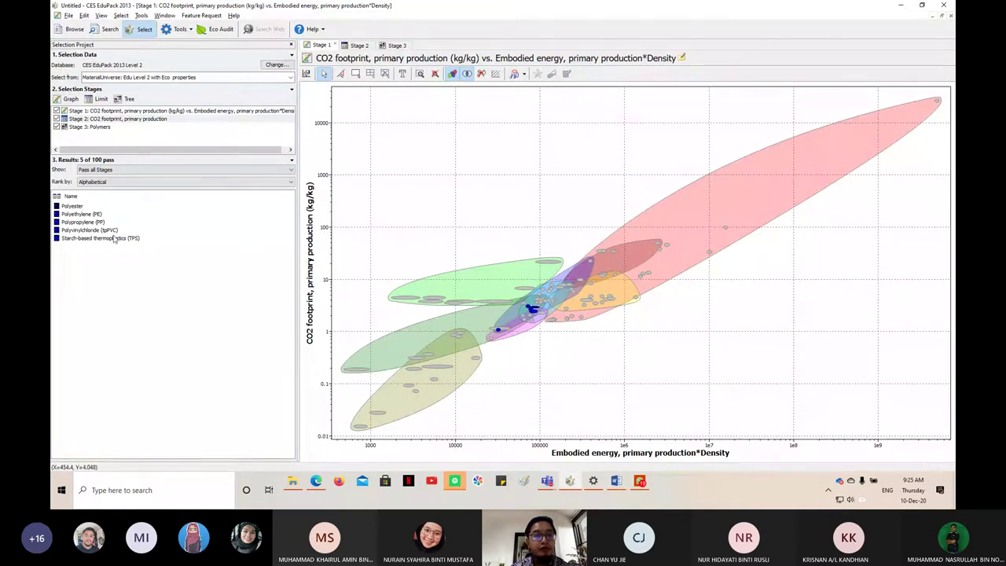
click(108, 127)
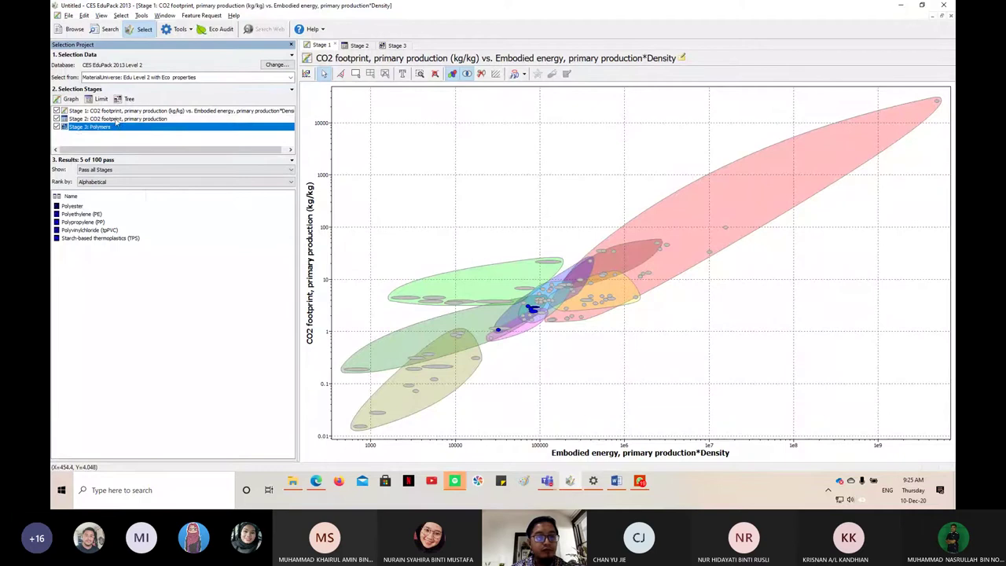
click(118, 119)
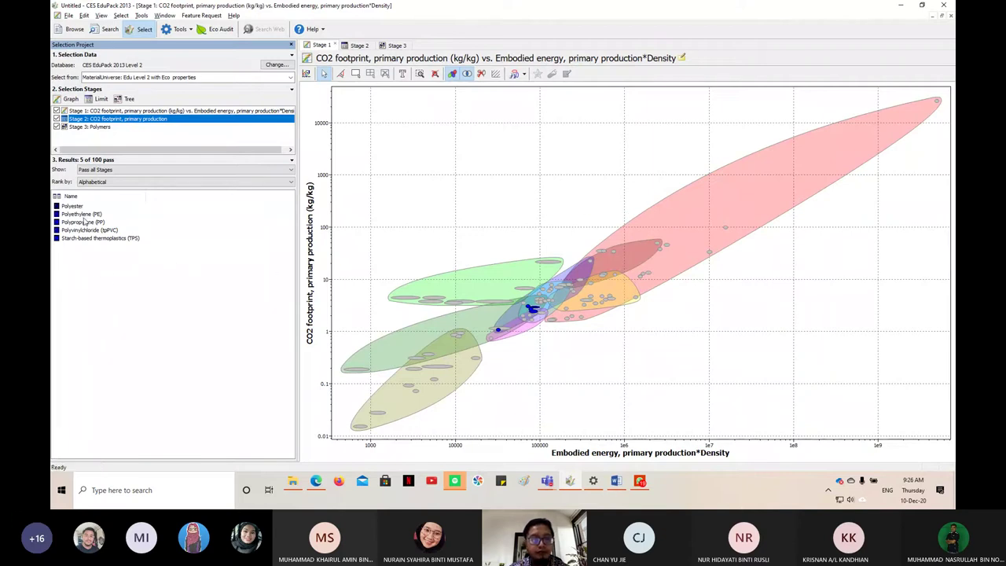
Step: Switch to the Word lab sheet and read section 1.4 on the chair eco selection charts and its procedures
click(617, 481)
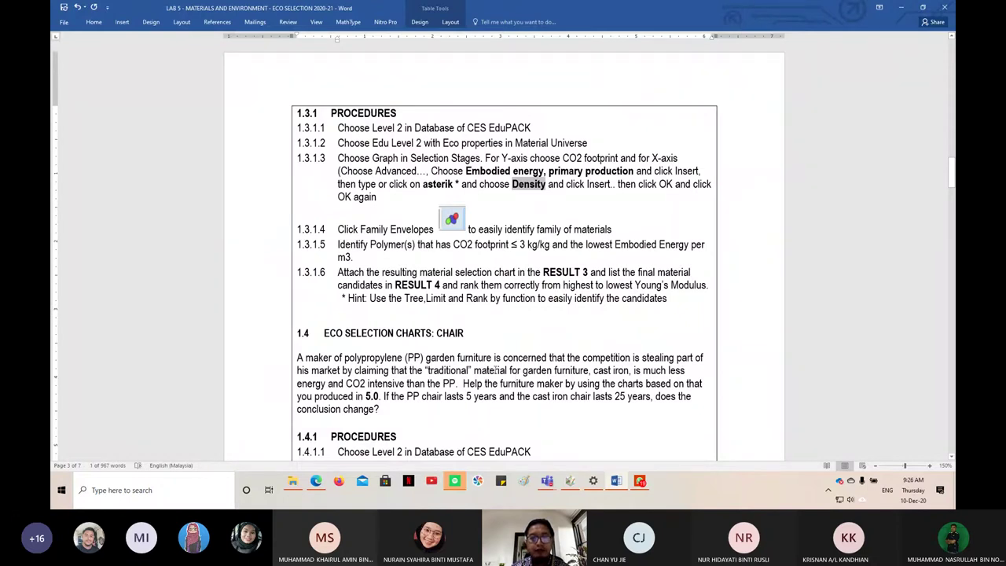
scroll(496, 369, down, 5)
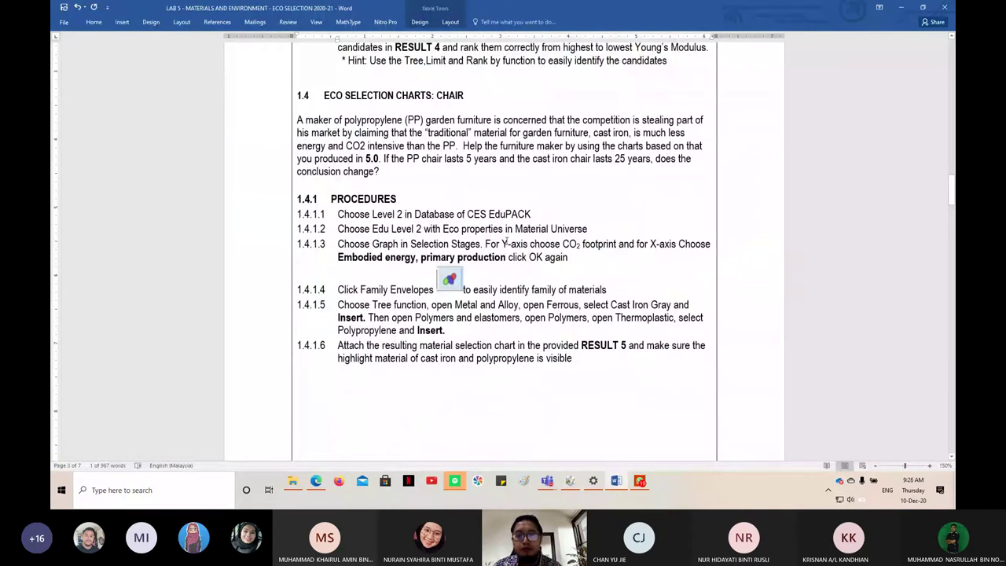
Step: Switch to the Teams meeting, look through the participant list and open the meeting chat to check for messages
mouse_move(544, 486)
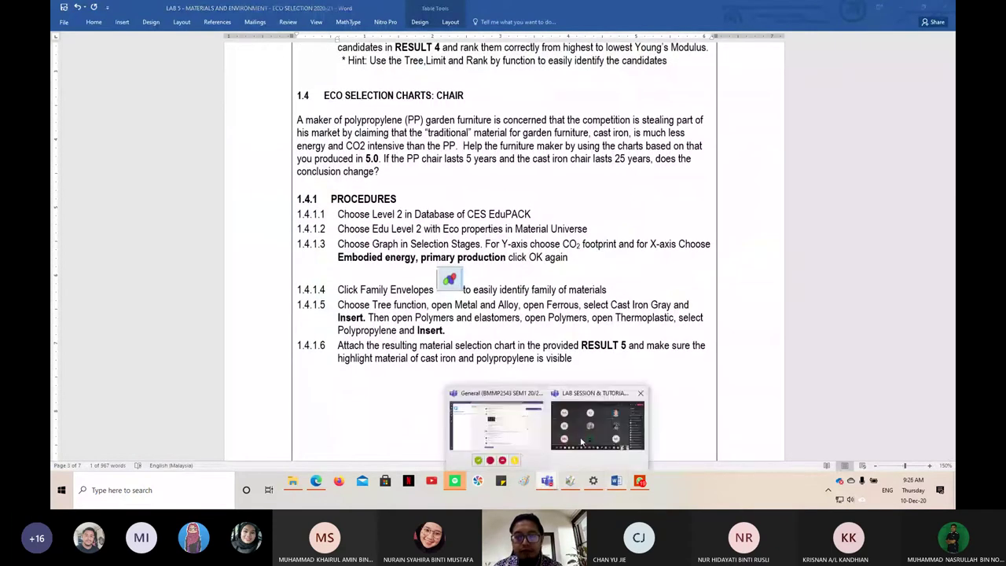
click(599, 429)
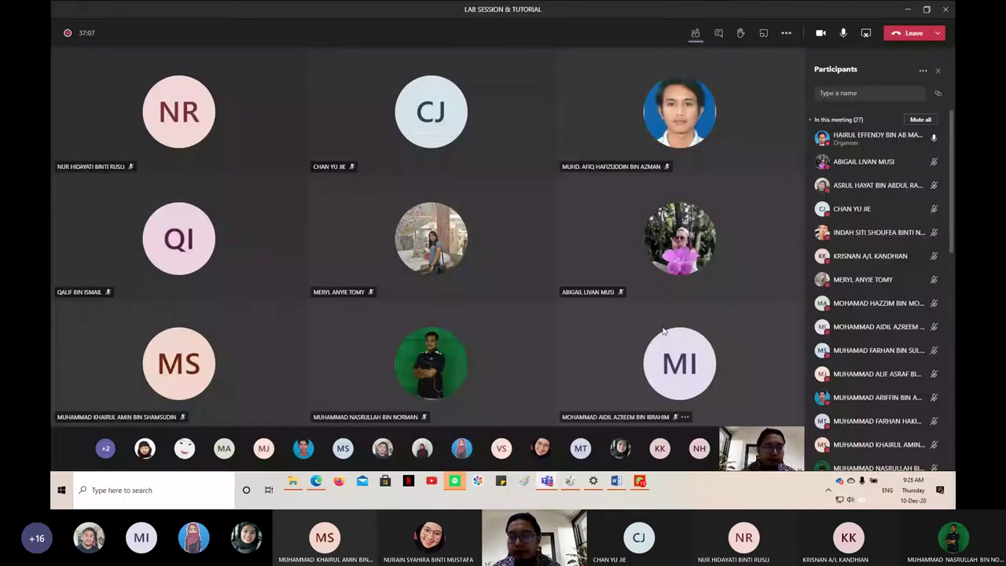
scroll(851, 281, down, 5)
scroll(851, 281, up, 4)
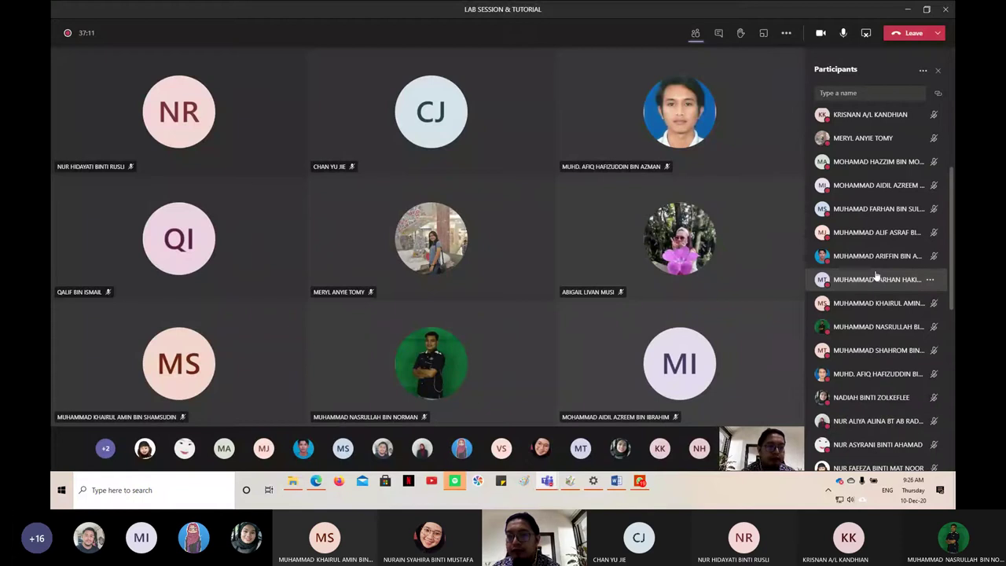
click(717, 35)
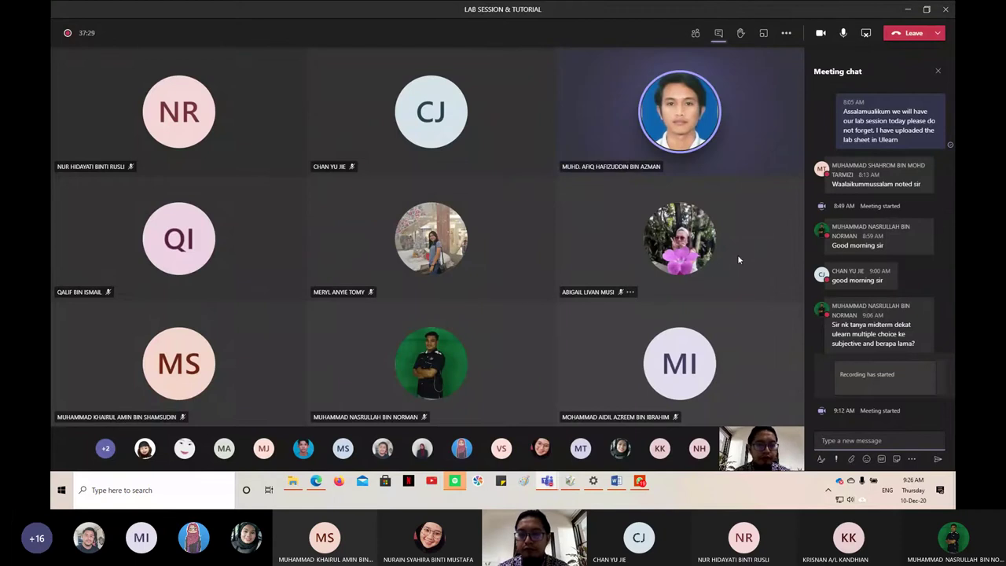
mouse_move(714, 269)
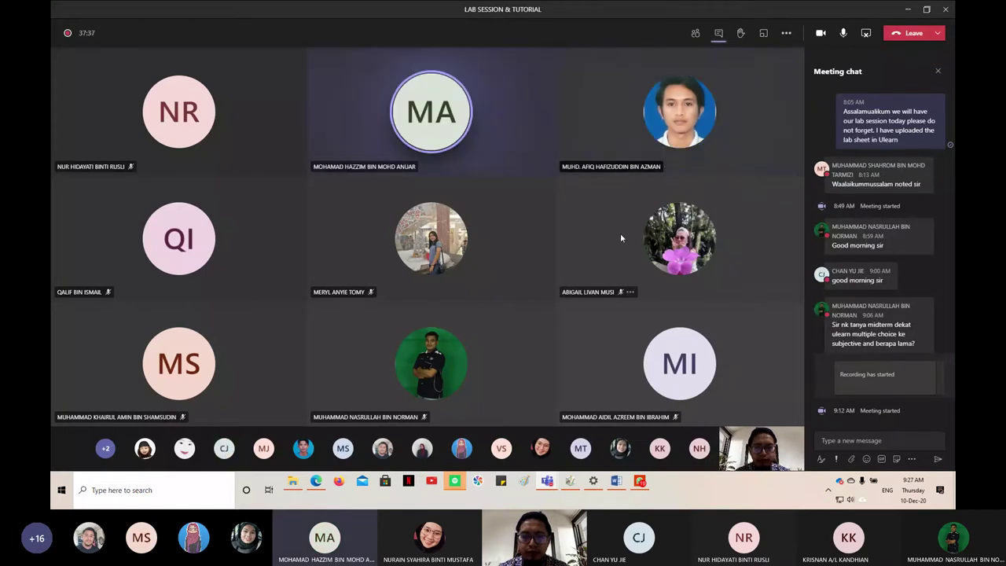
Step: Switch to the Word lab sheet and replace the bold "5.0" in the section 1.4 chair paragraph with "RESULT 1 - 4"
click(571, 481)
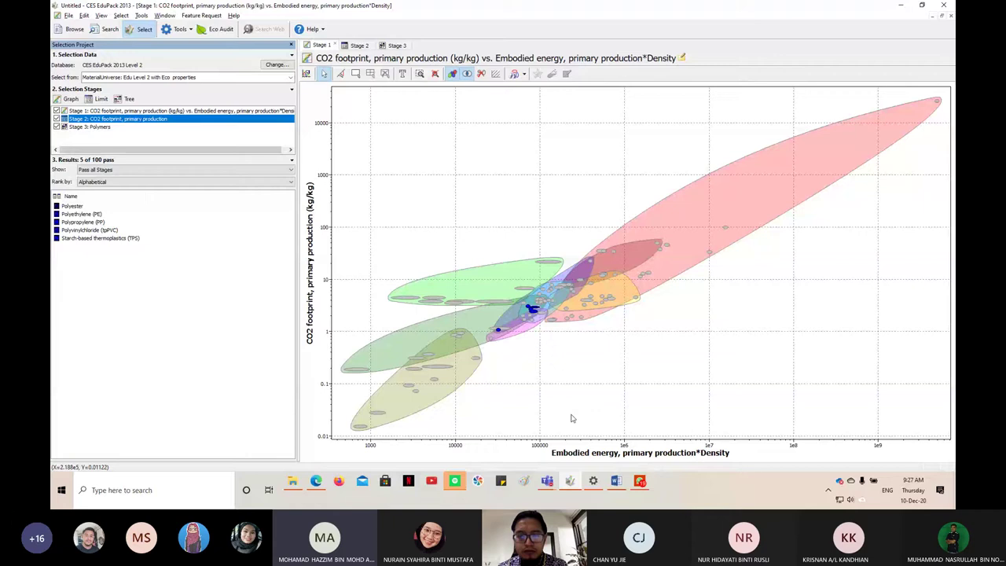
click(617, 480)
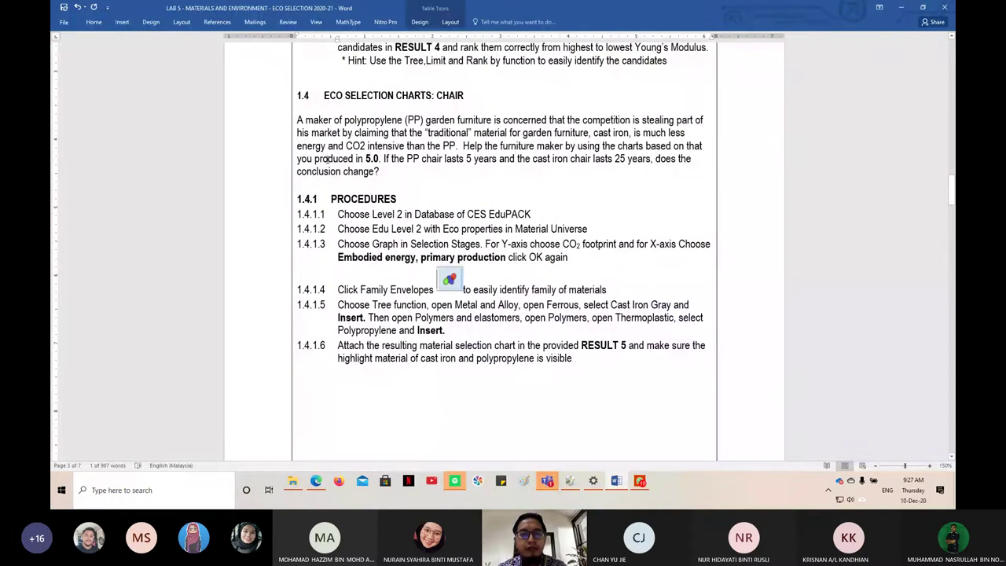
scroll(404, 166, up, 3)
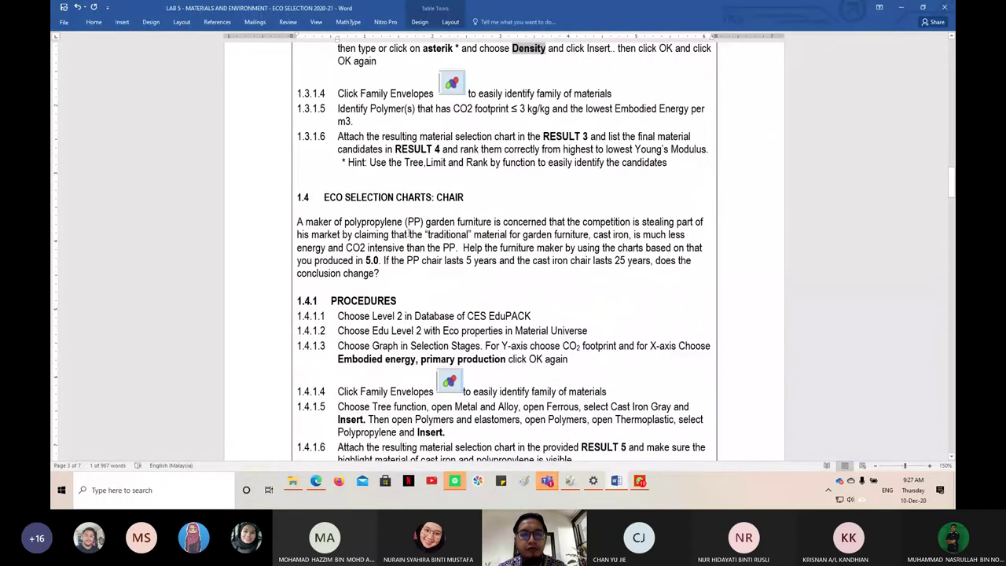
double_click(371, 260)
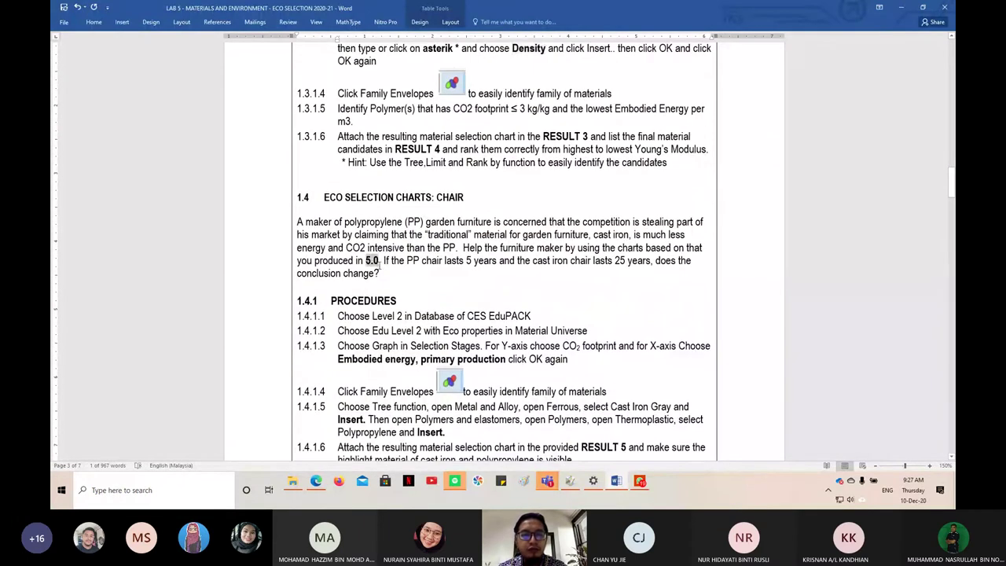
scroll(511, 301, up, 5)
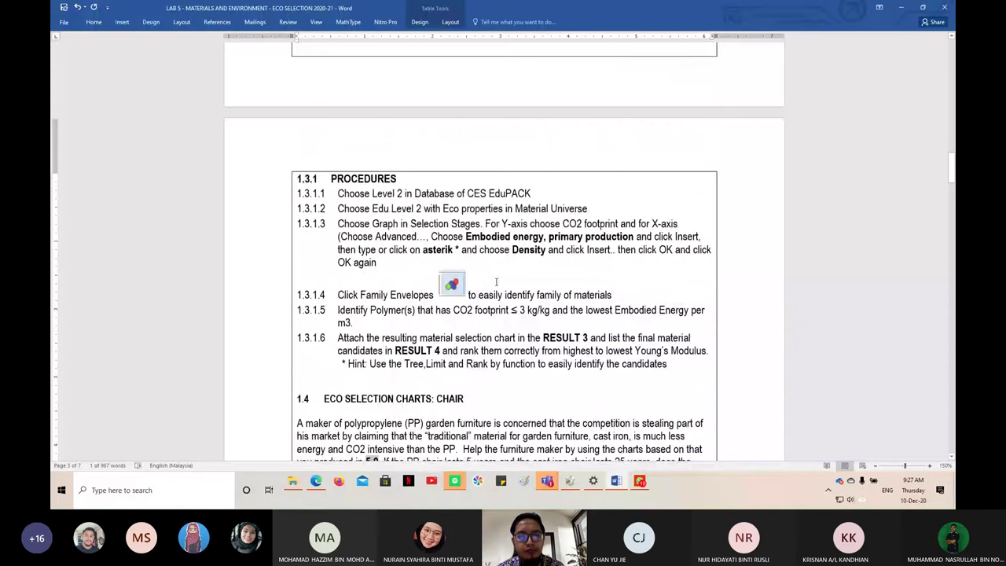
scroll(496, 282, down, 7)
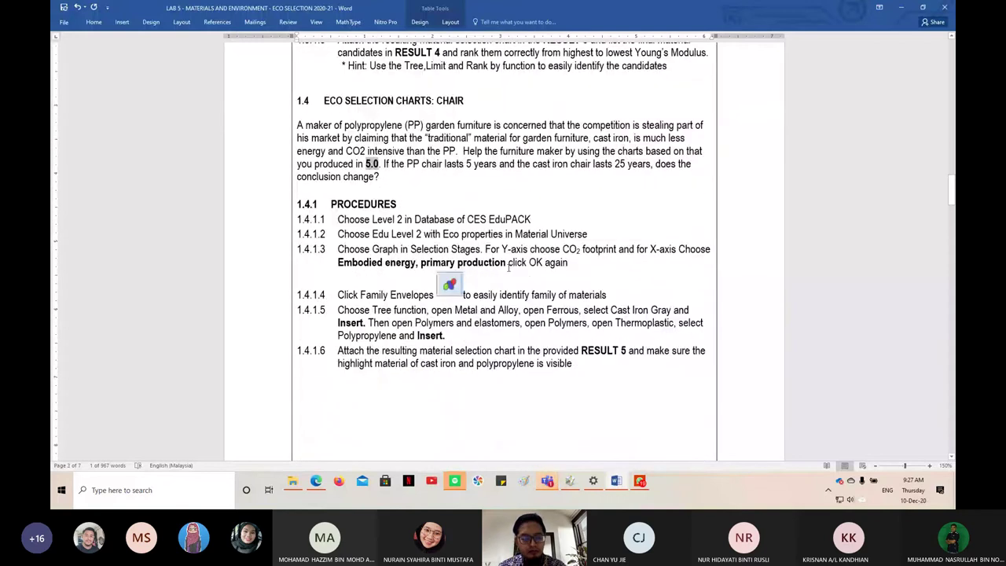
scroll(509, 267, up, 1)
text(RE)
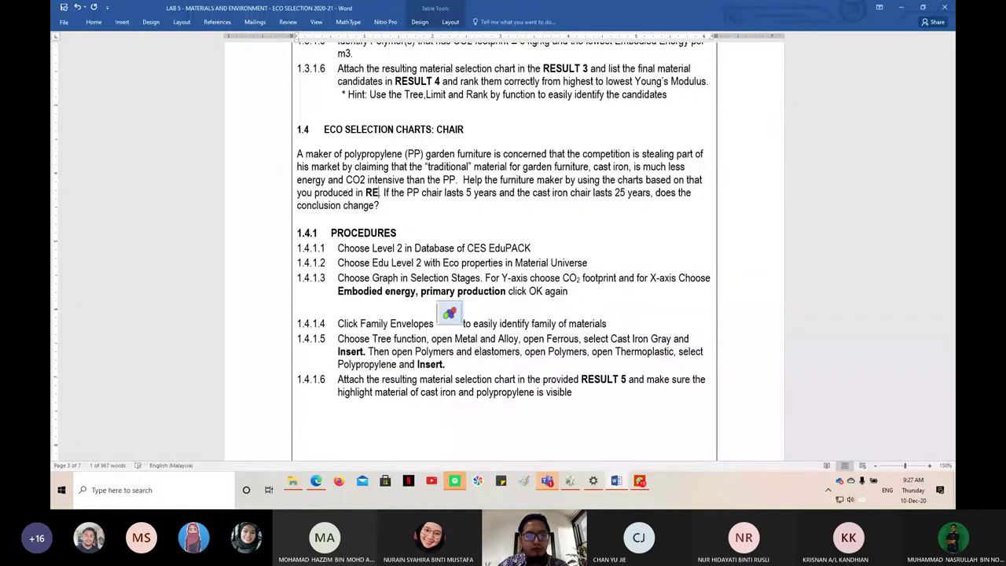
text(SULT 1 - TO)
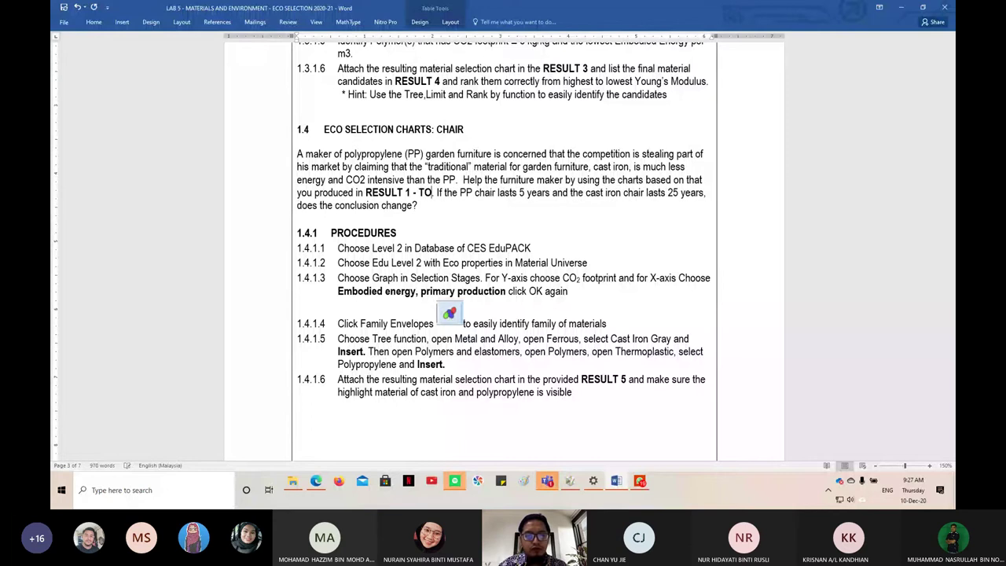
key(BackSpace)
key(BackSpace)
text(4)
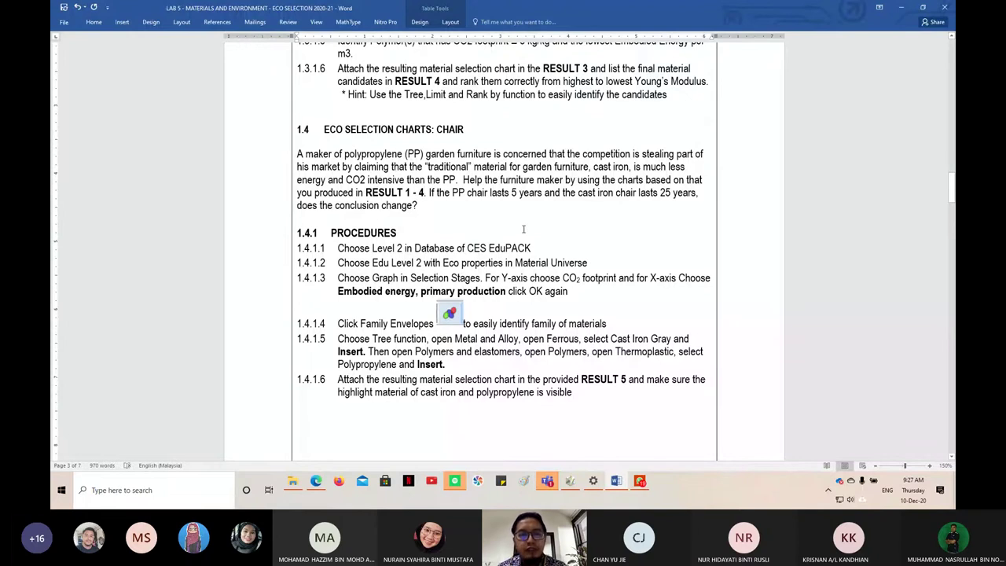
Step: Following lab procedure 1.4.1.3, switch to CES EduPack and remove the Density multiplier so Stage 1's X-axis plots Embodied energy, primary production
scroll(522, 236, down, 5)
scroll(521, 240, up, 5)
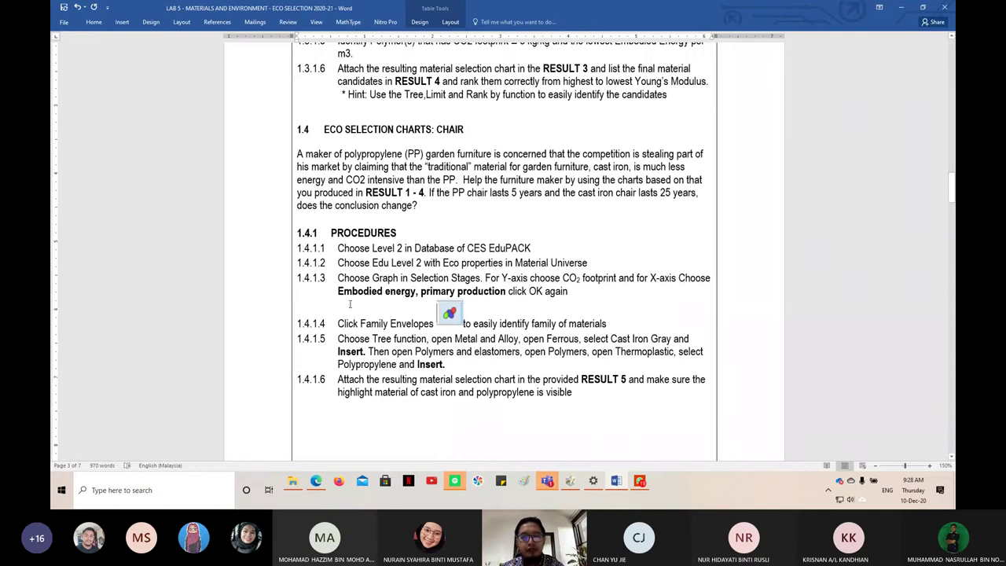
drag(335, 292, 416, 292)
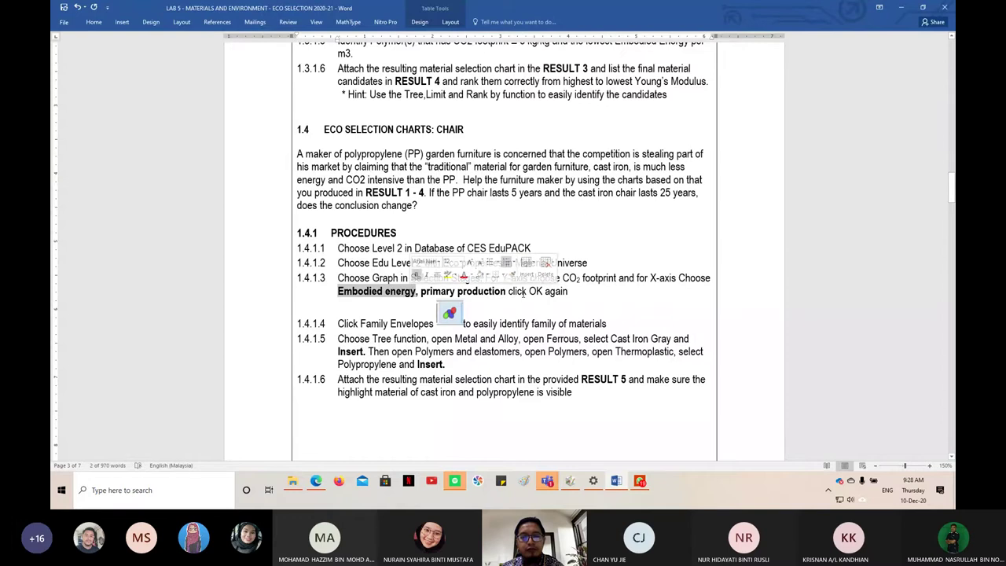
click(570, 482)
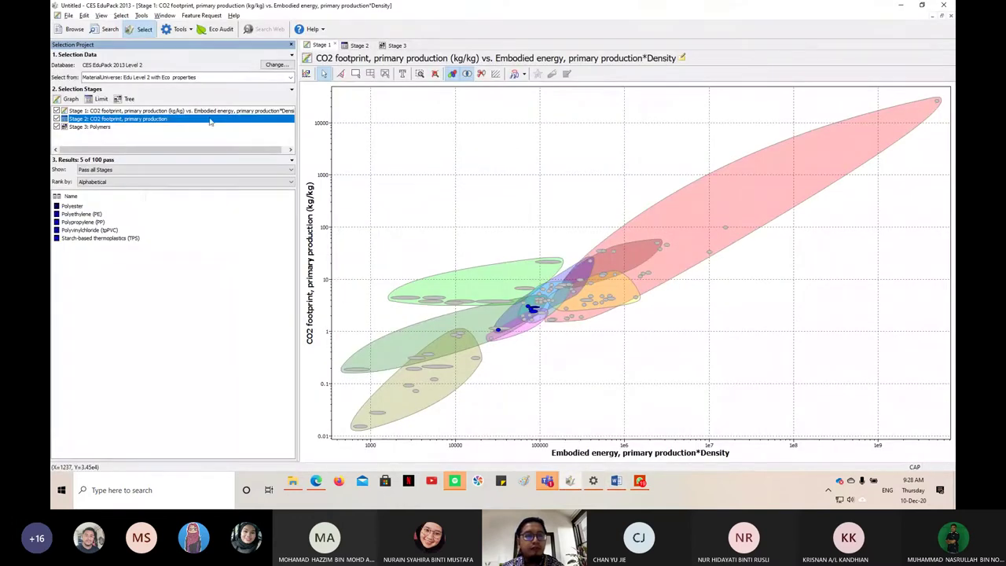
right_click(187, 110)
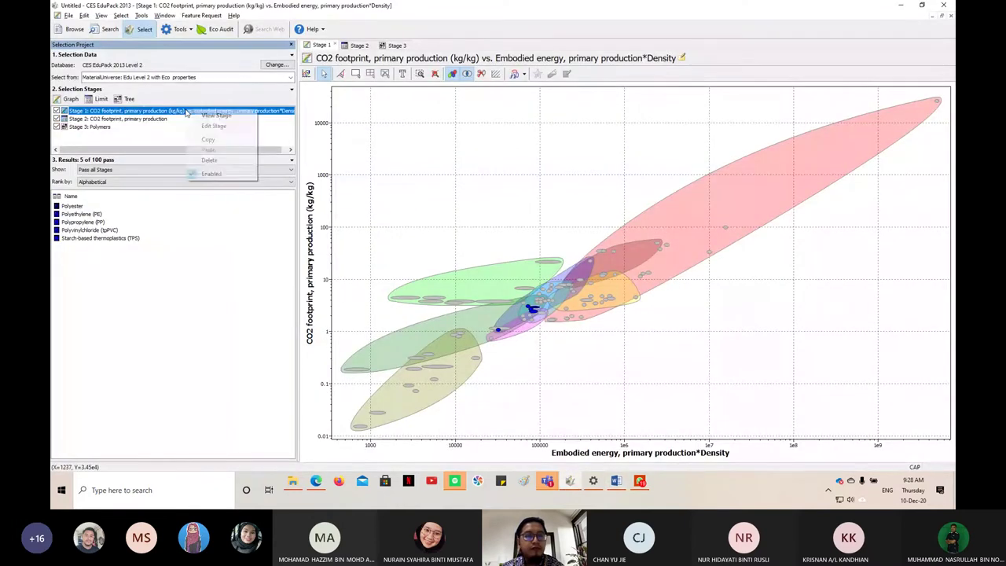
click(224, 126)
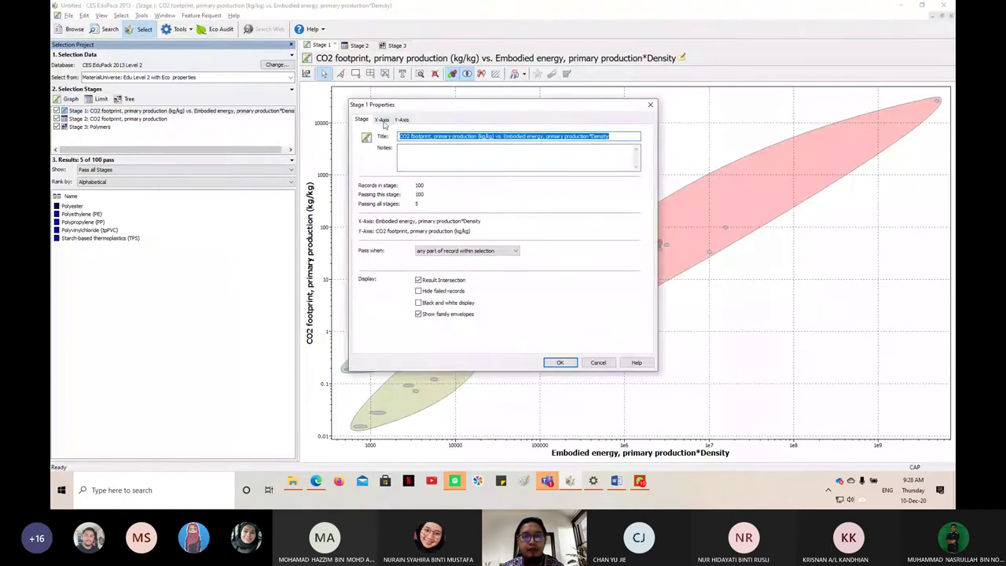
click(382, 119)
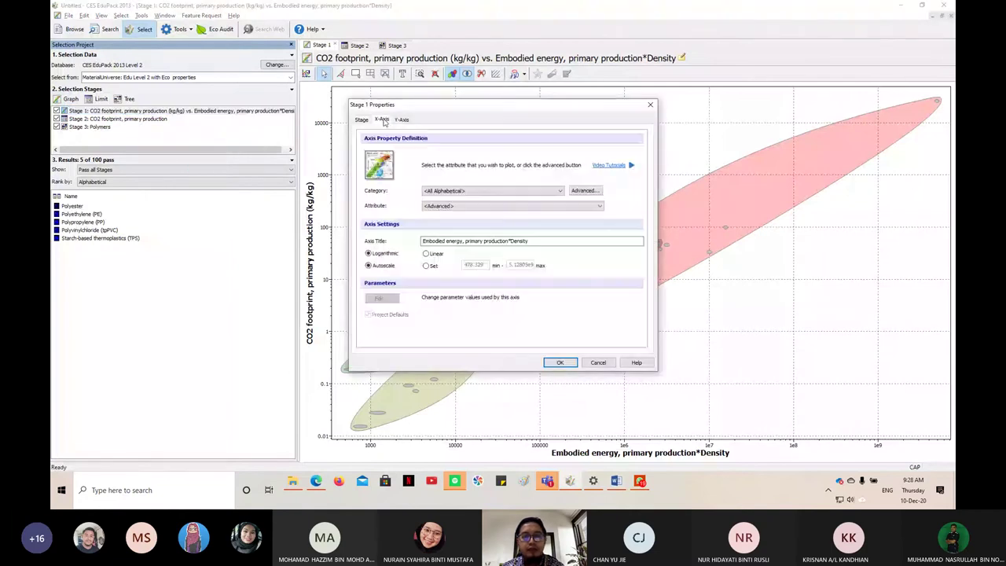
click(582, 191)
drag(532, 145, 512, 145)
key(Delete)
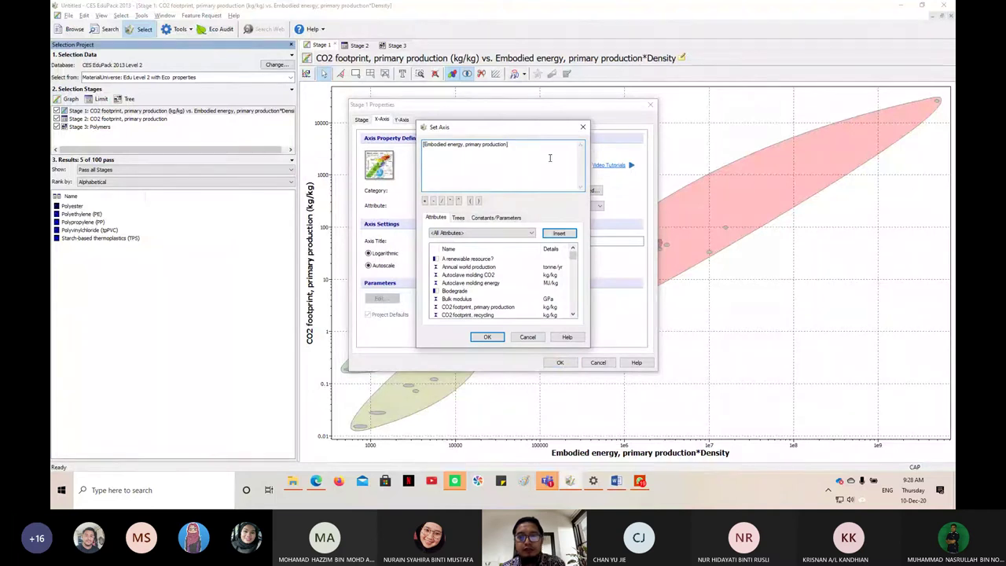
click(492, 338)
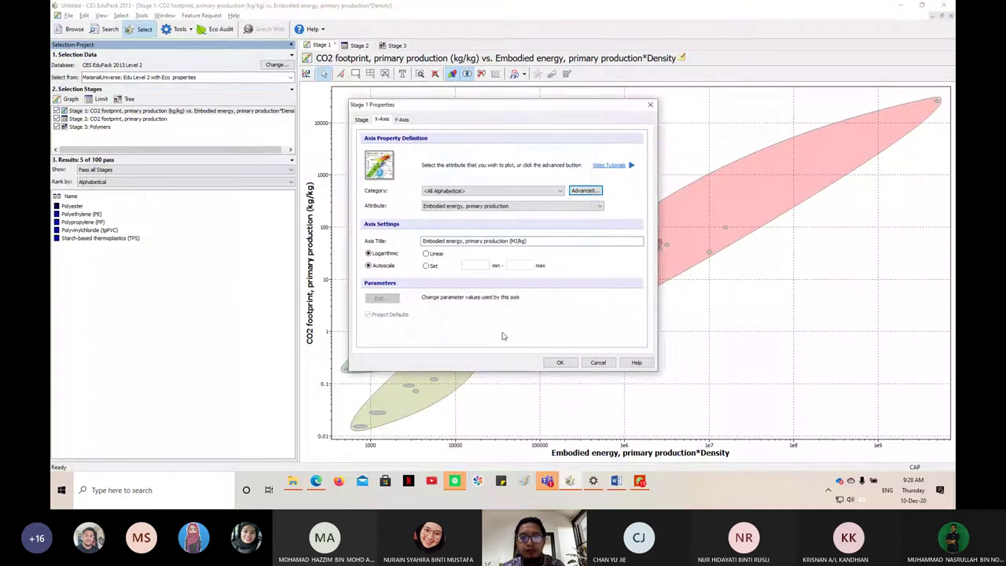
click(560, 363)
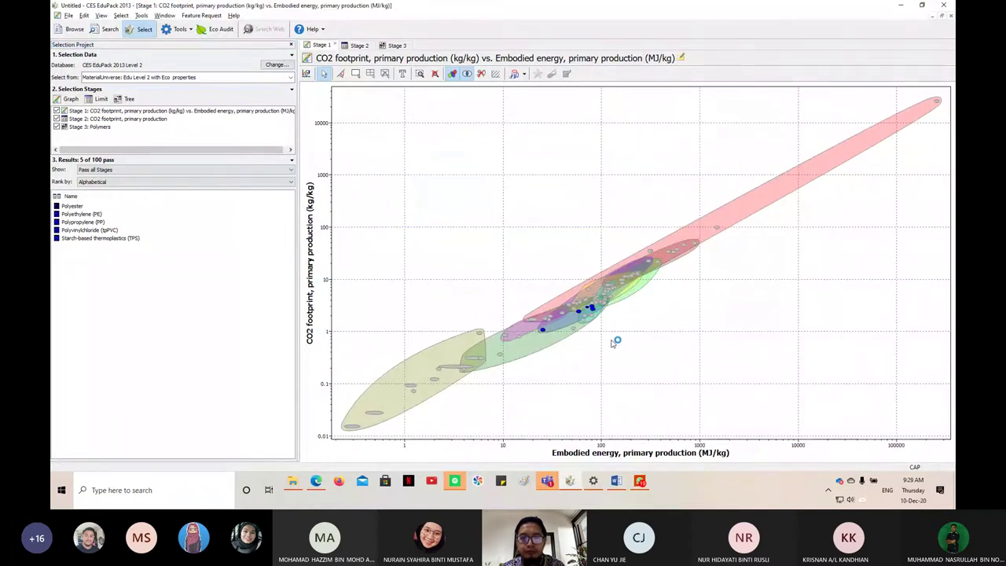
Step: Switch to the Word lab sheet, read the remaining chair procedures in section 1.4.1 and return to CES EduPack
key(alt+Tab)
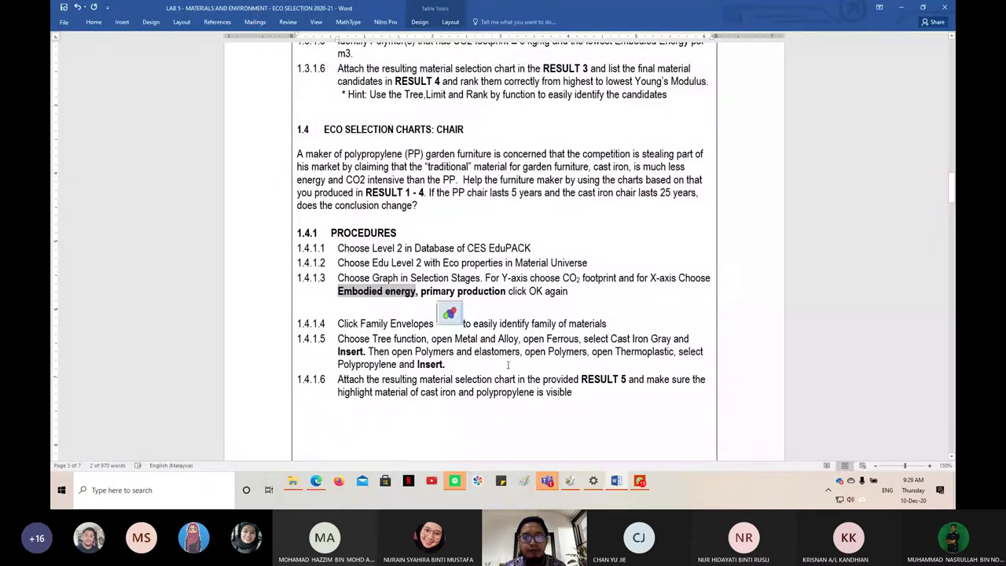
scroll(507, 363, down, 1)
scroll(507, 364, down, 2)
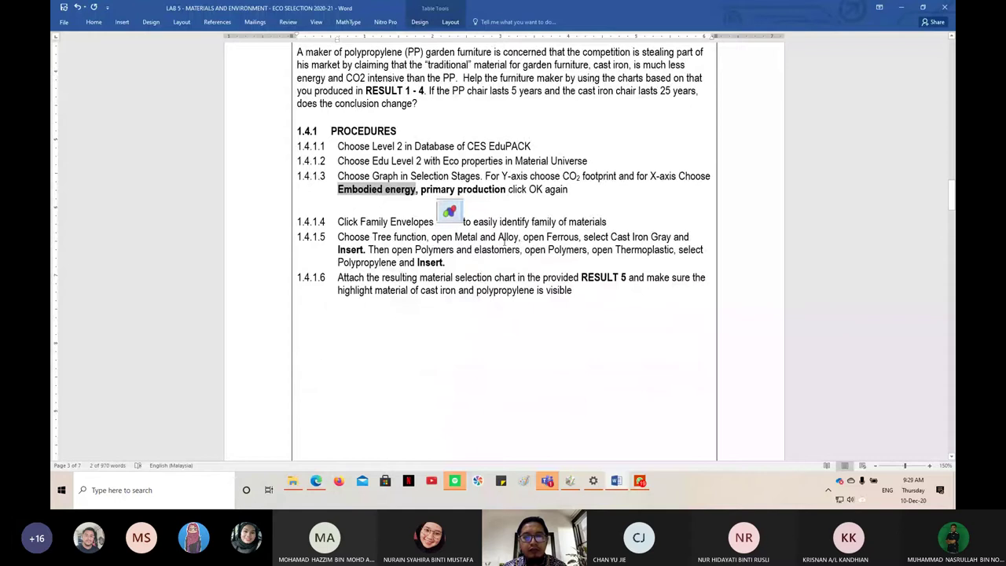
key(alt+Tab)
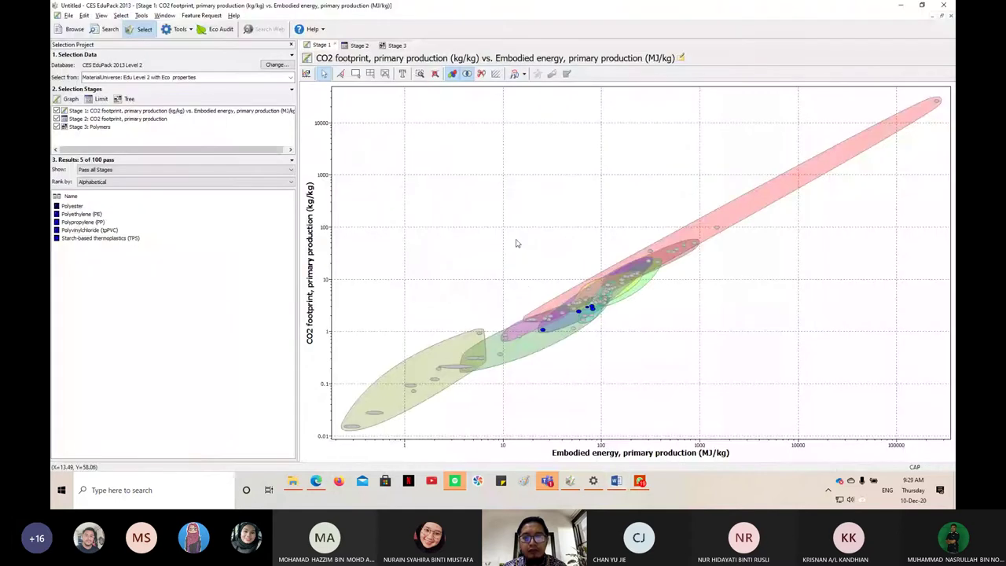
Step: Edit the Stage 3 Polymers tree and clear its selected record MaterialUniverse:\Polymers and elastomers\Polymers
click(112, 127)
right_click(114, 132)
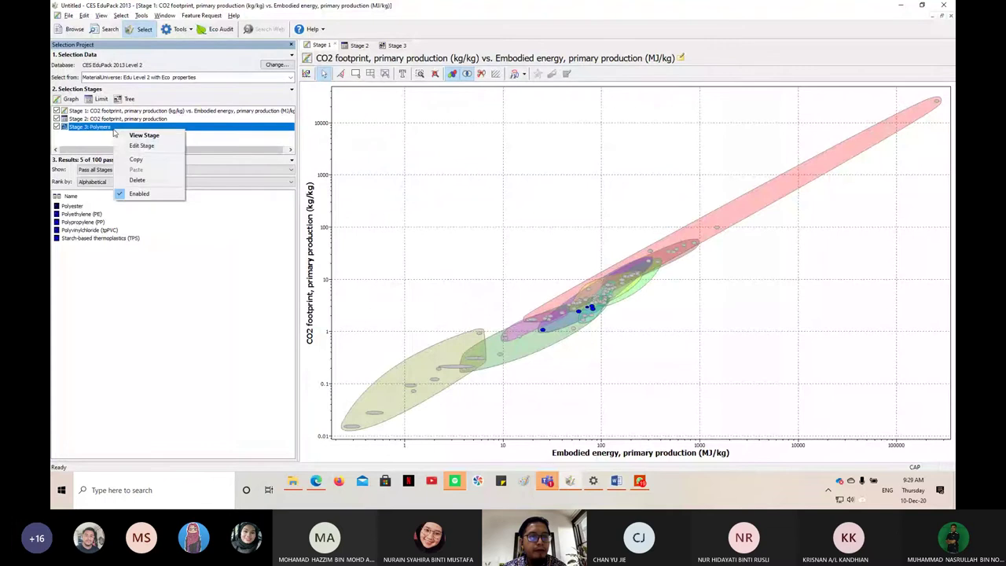
click(140, 147)
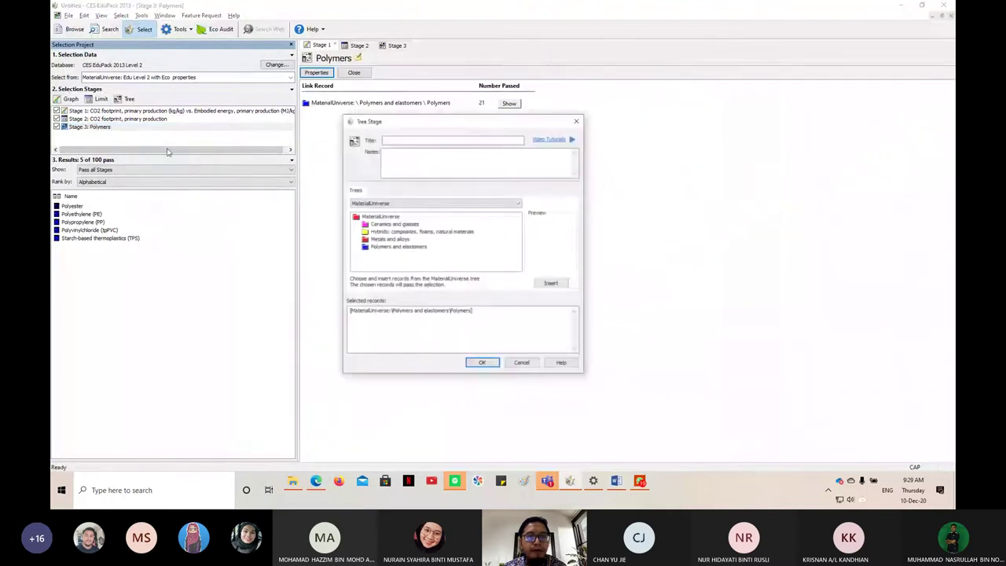
click(529, 361)
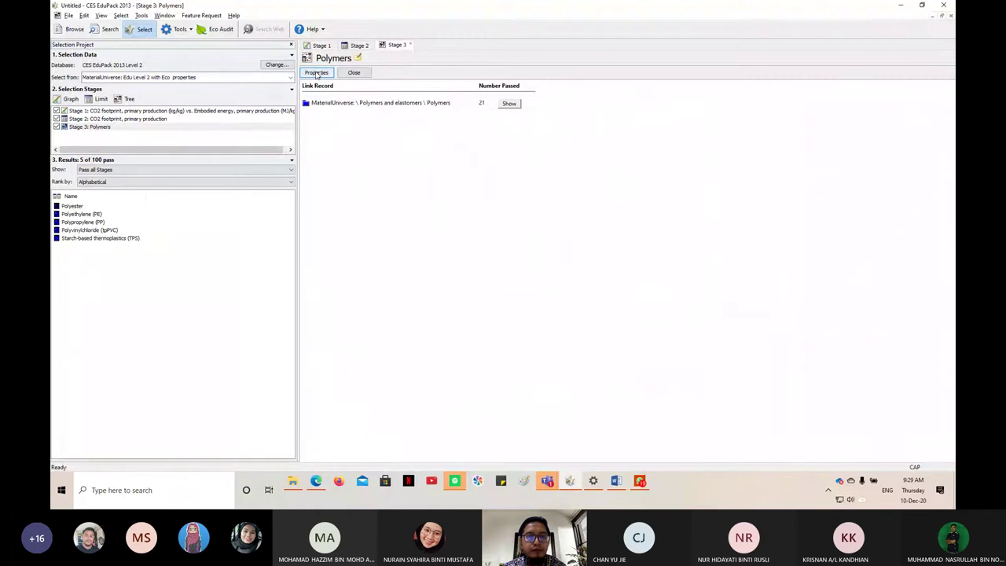
click(317, 74)
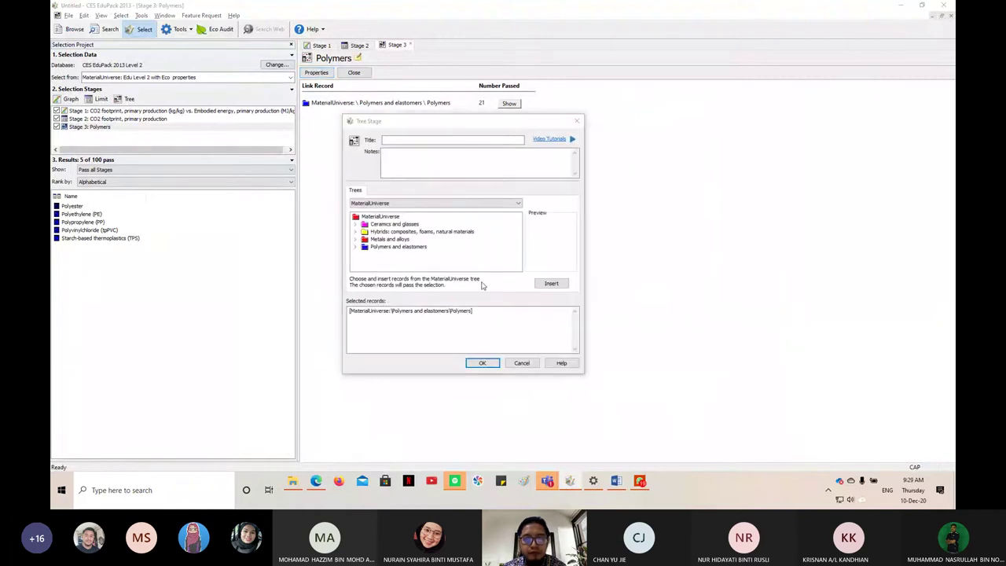
triple_click(503, 312)
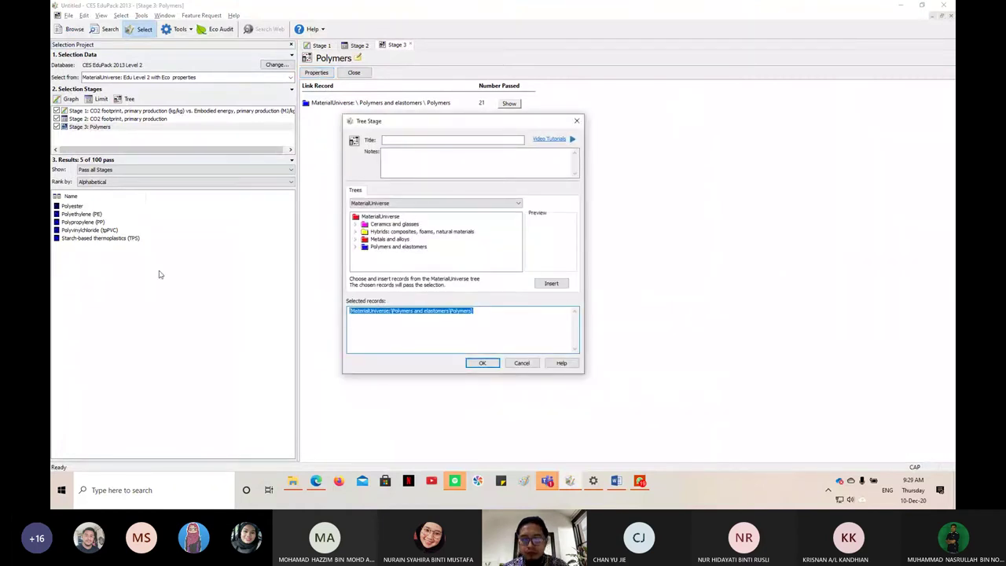
key(Delete)
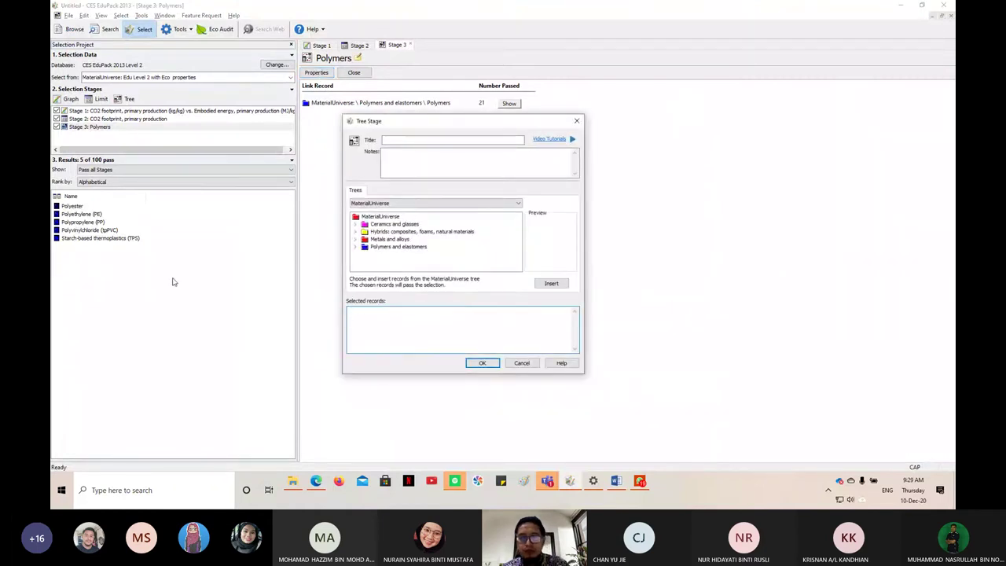
click(495, 366)
Step: Delete the CO2 footprint limit stage and the emptied Tree stage, keeping only the Stage 1 chart
click(94, 119)
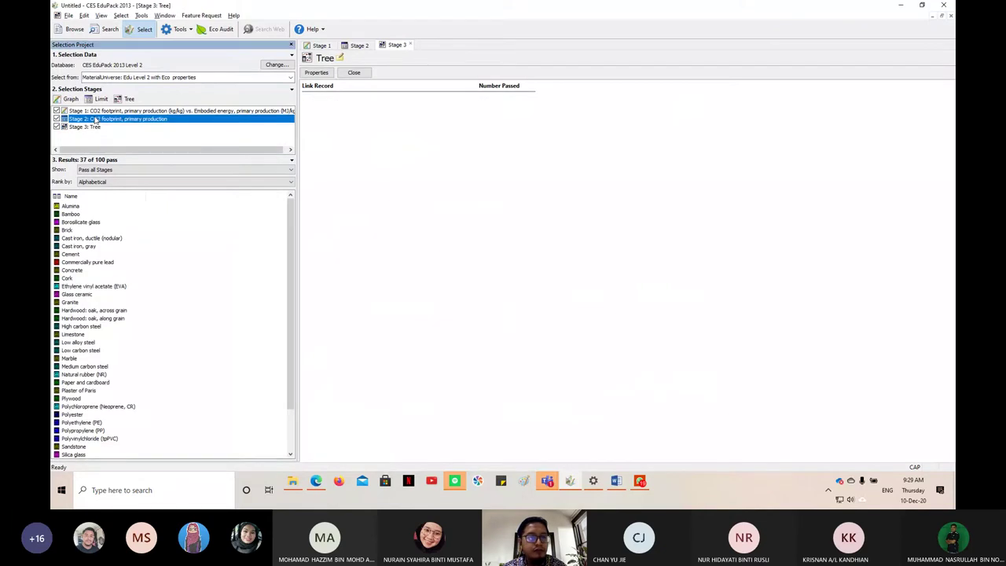
right_click(98, 118)
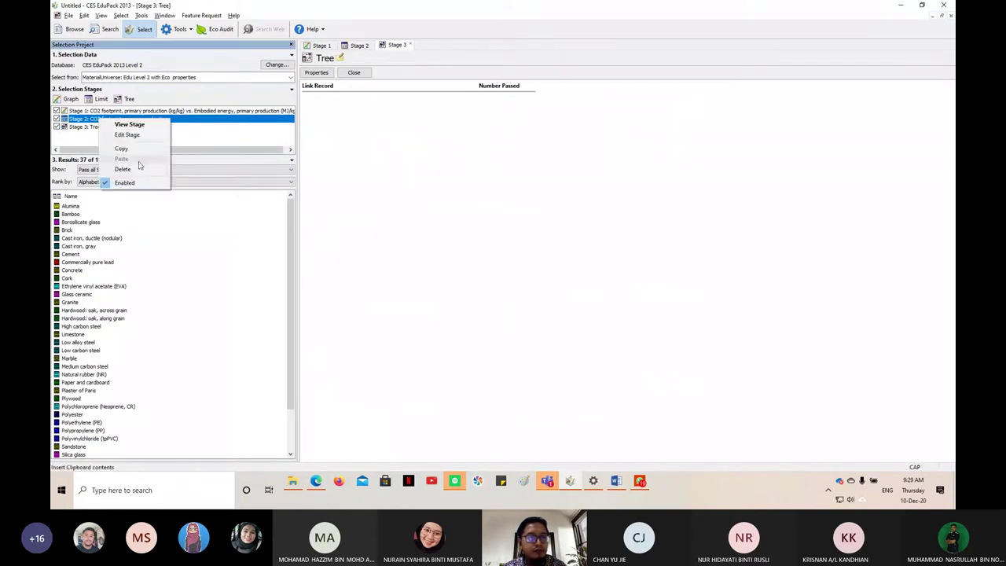
click(122, 169)
right_click(90, 122)
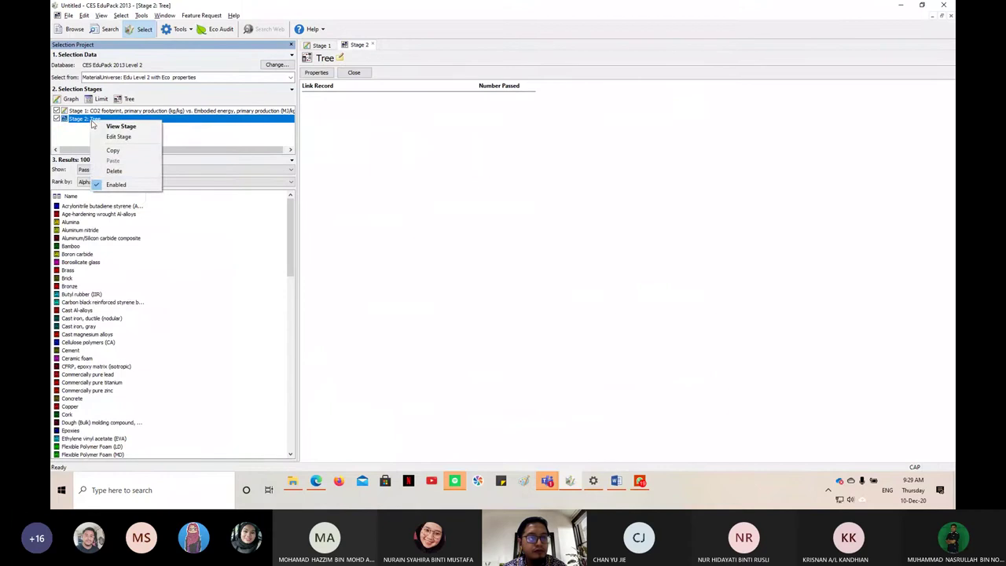
click(124, 174)
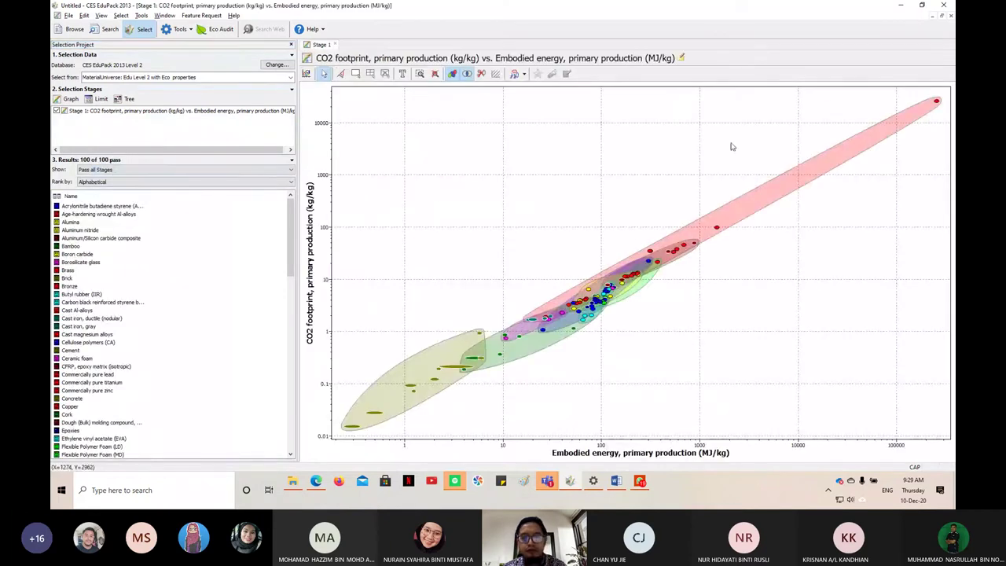
Step: Check procedure 1.4.1.5 in the Word lab sheet, then start a CES EduPack Tree stage and insert Cast iron, gray from Metals and alloys, Ferrous
key(alt+Tab)
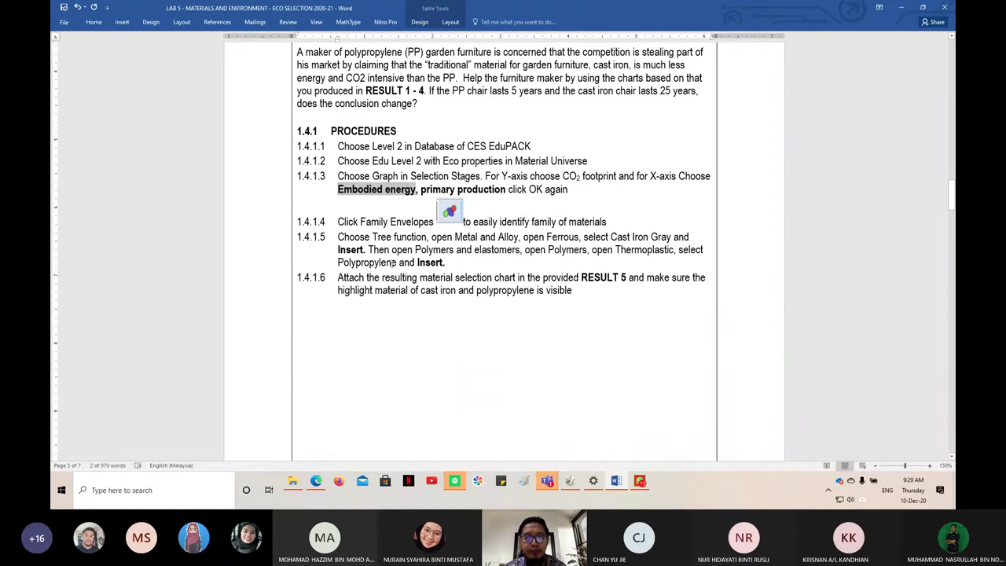
key(alt+Tab)
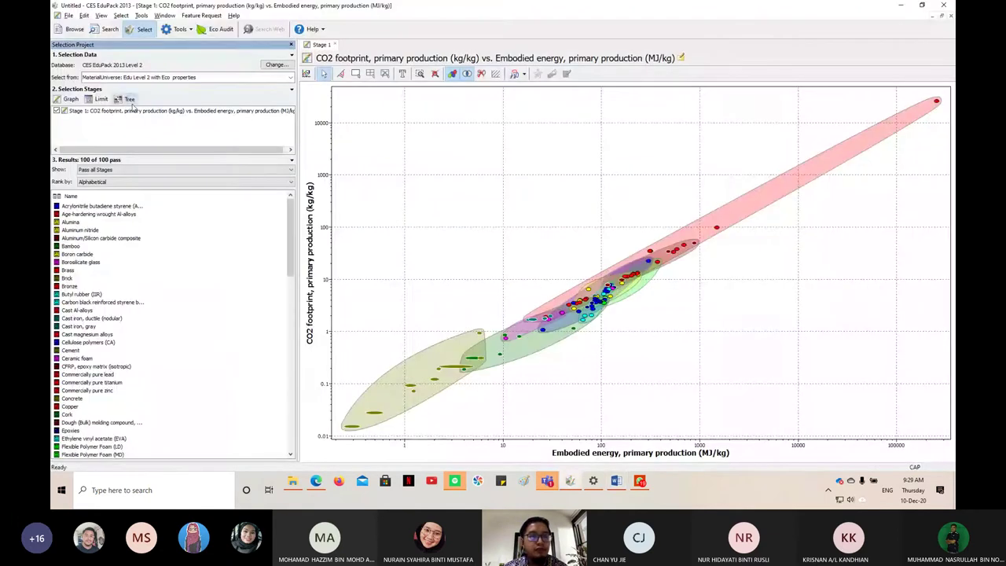
click(128, 100)
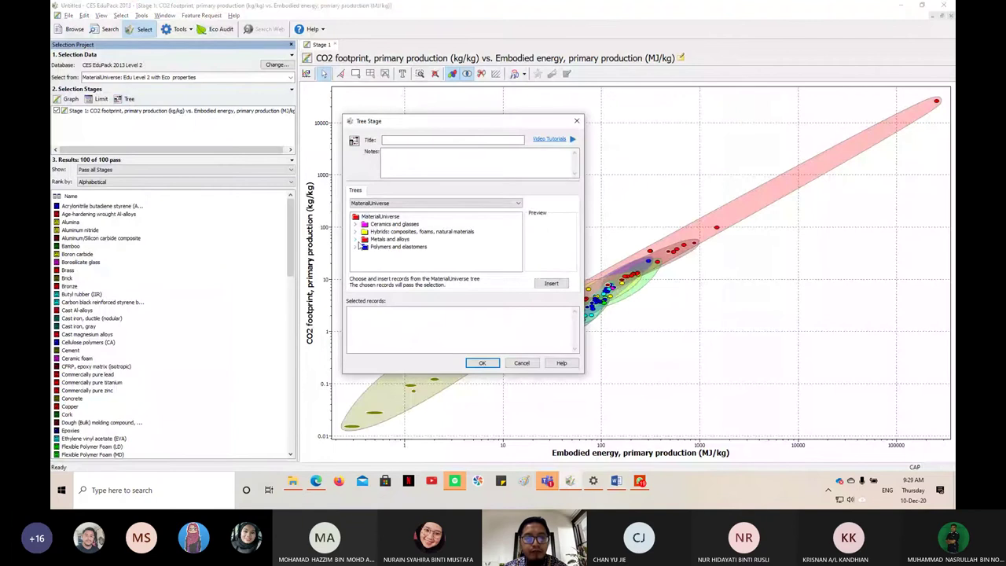
click(355, 239)
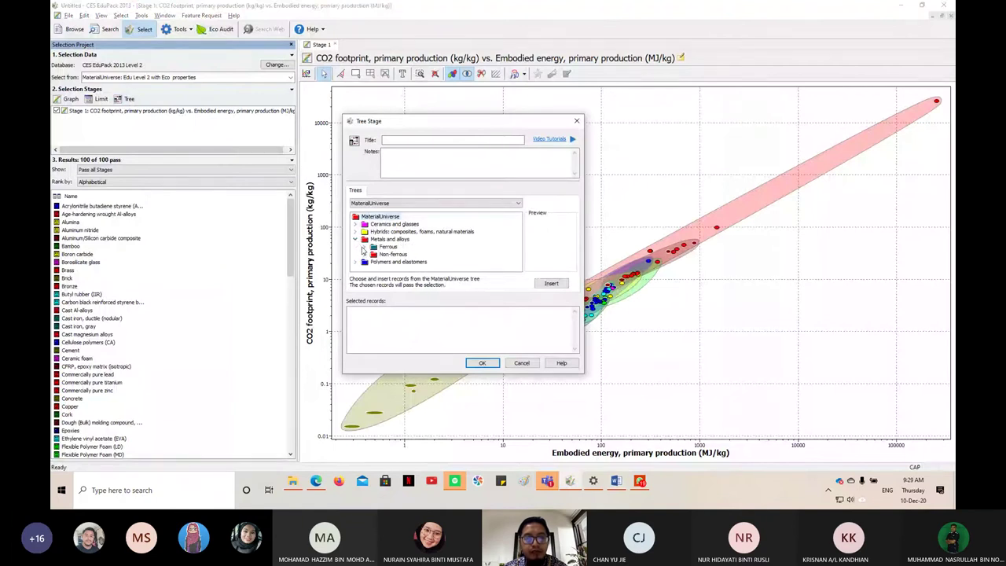
click(364, 248)
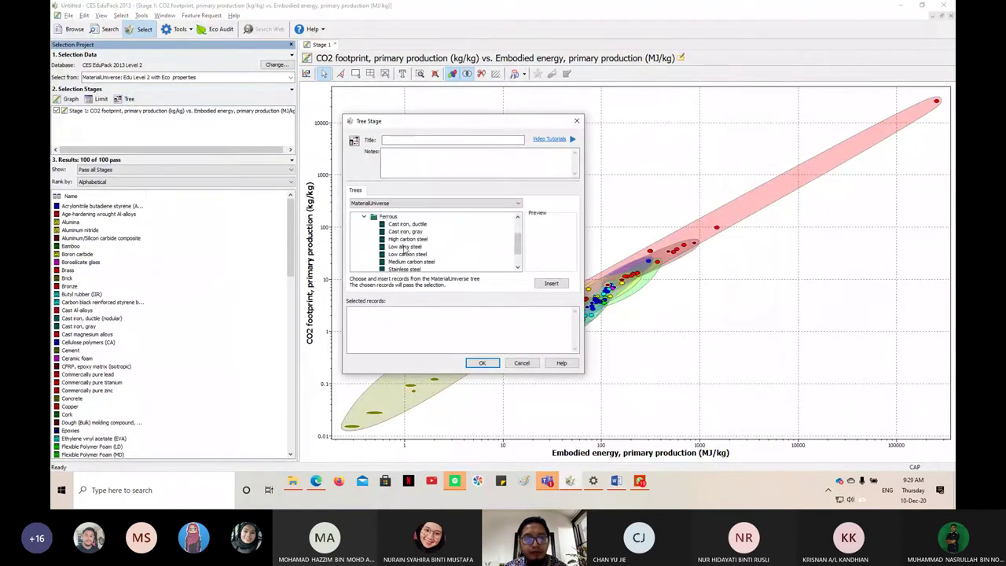
click(401, 232)
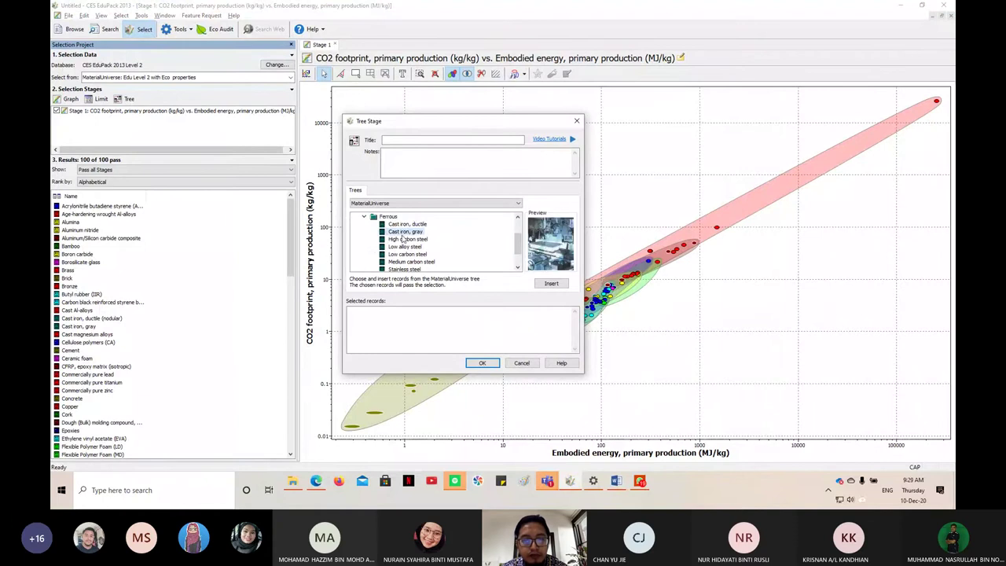
click(551, 283)
Step: Insert Polypropylene (PP) from Polymers and elastomers, Polymers, Thermoplastics as another selected record and accept the Tree stage
scroll(401, 262, up, 2)
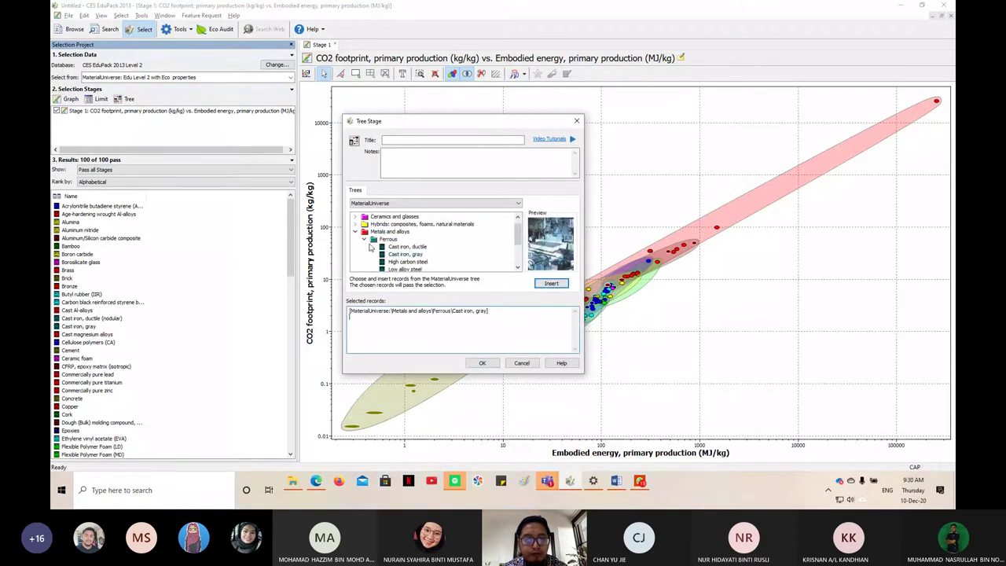
click(365, 247)
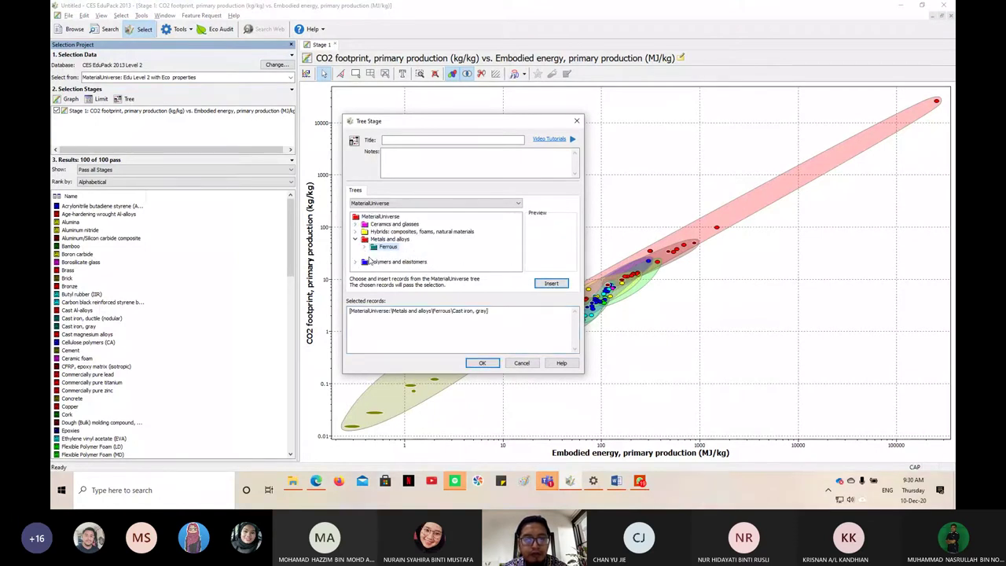
click(358, 262)
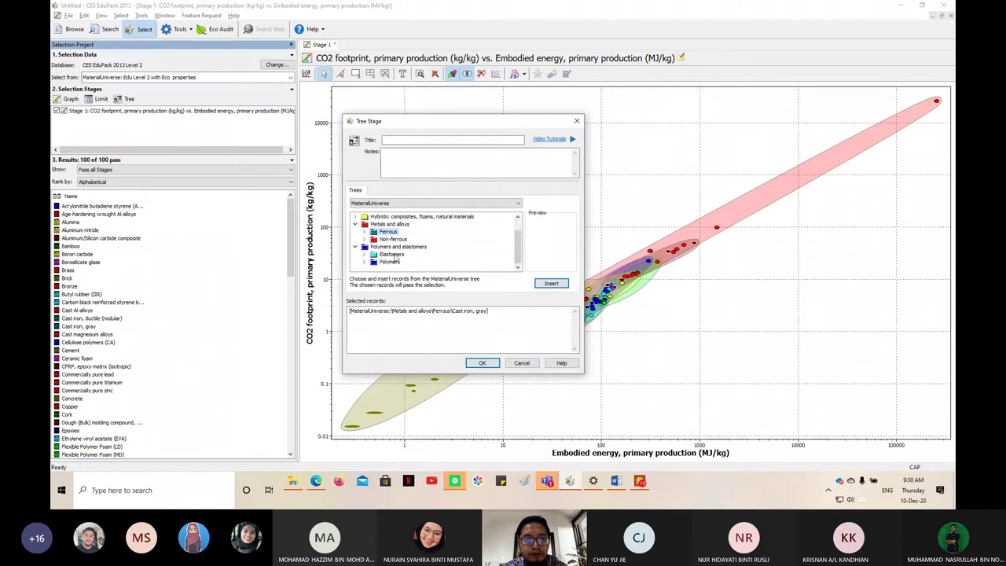
click(365, 263)
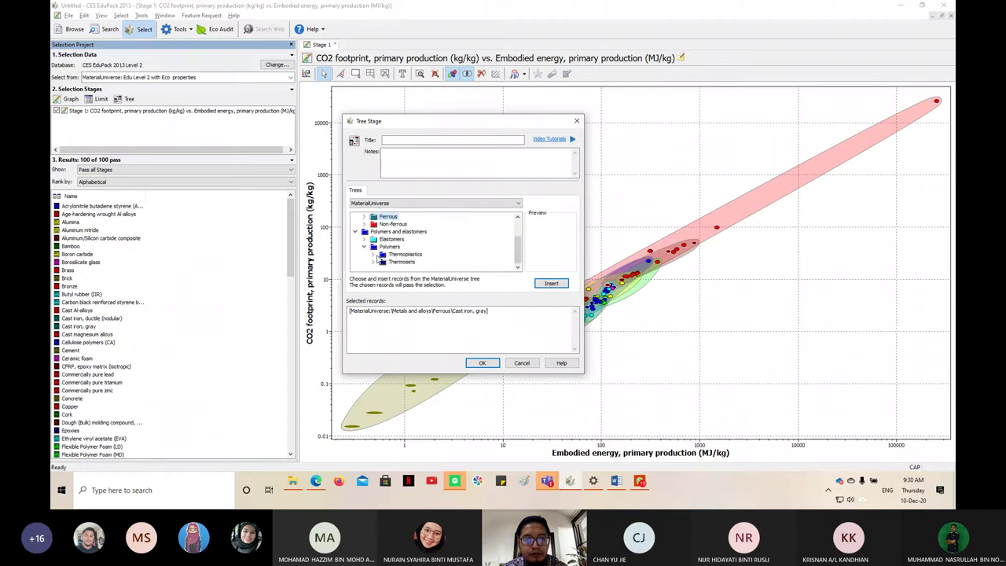
click(375, 258)
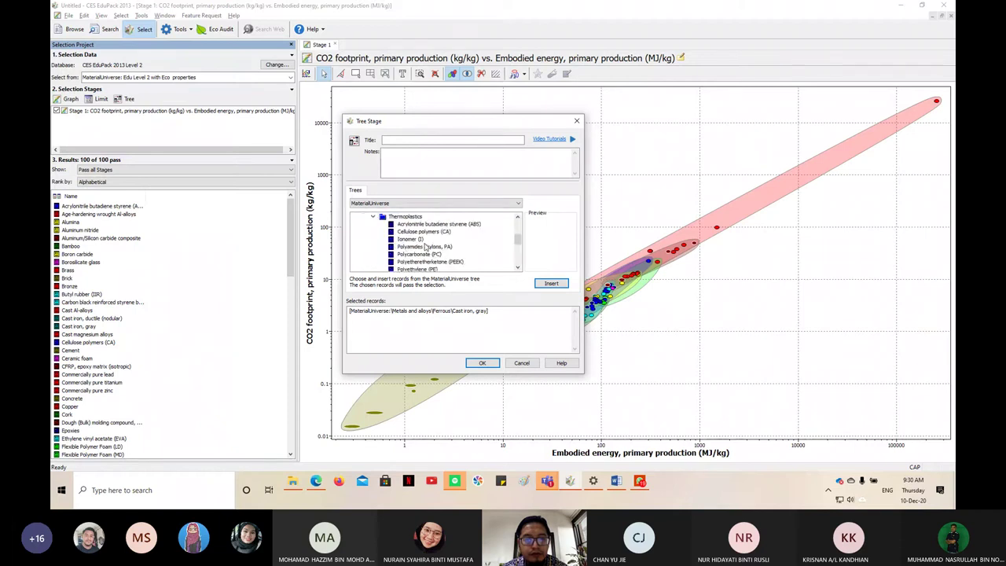
scroll(425, 247, down, 1)
scroll(417, 257, down, 1)
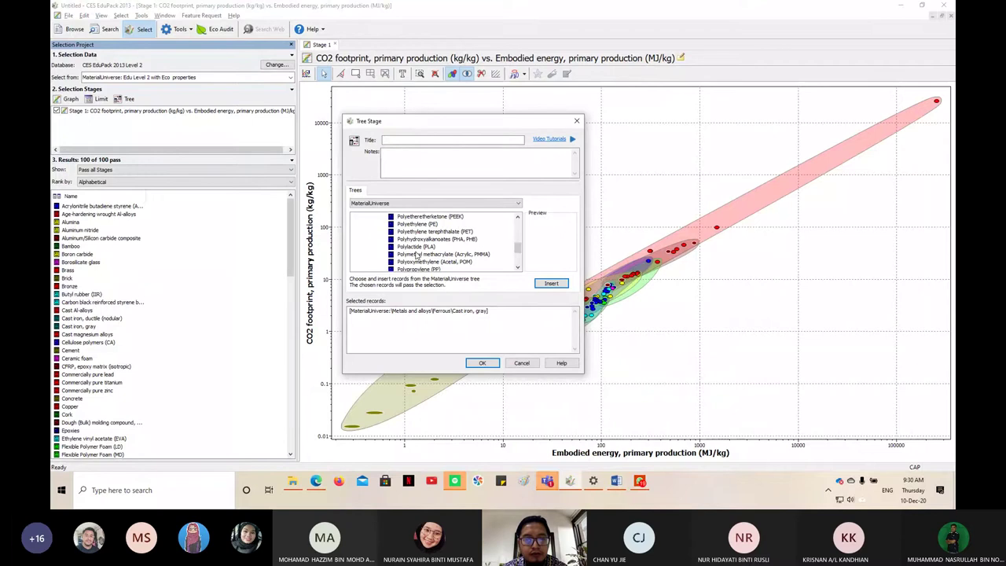
scroll(418, 256, down, 1)
click(416, 247)
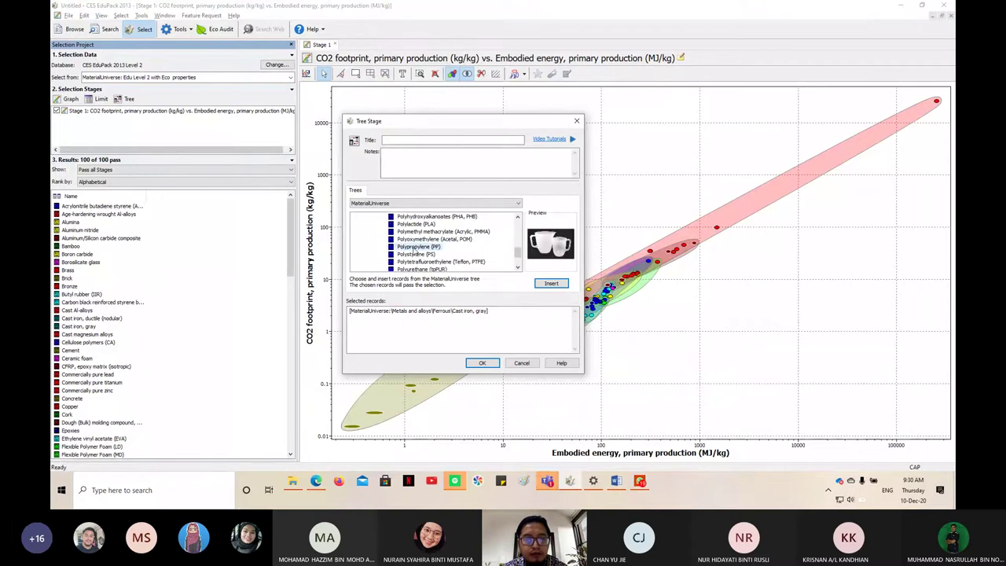
click(551, 283)
click(486, 362)
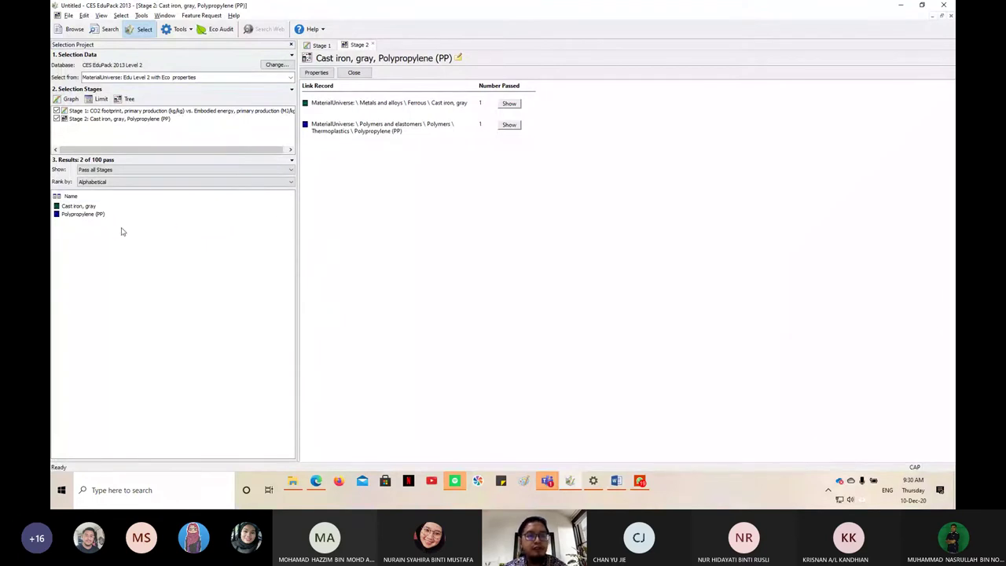
Step: Switch to the Word lab sheet and read procedure 1.4.1.6 and the 5.0 Discussion question about the PP and cast iron chairs
key(alt+Tab)
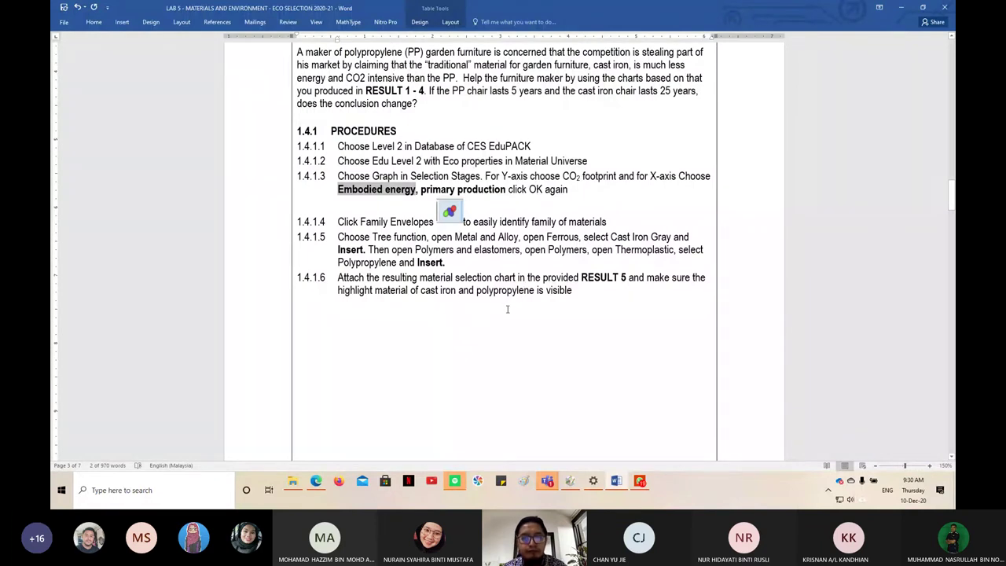
scroll(464, 307, down, 1)
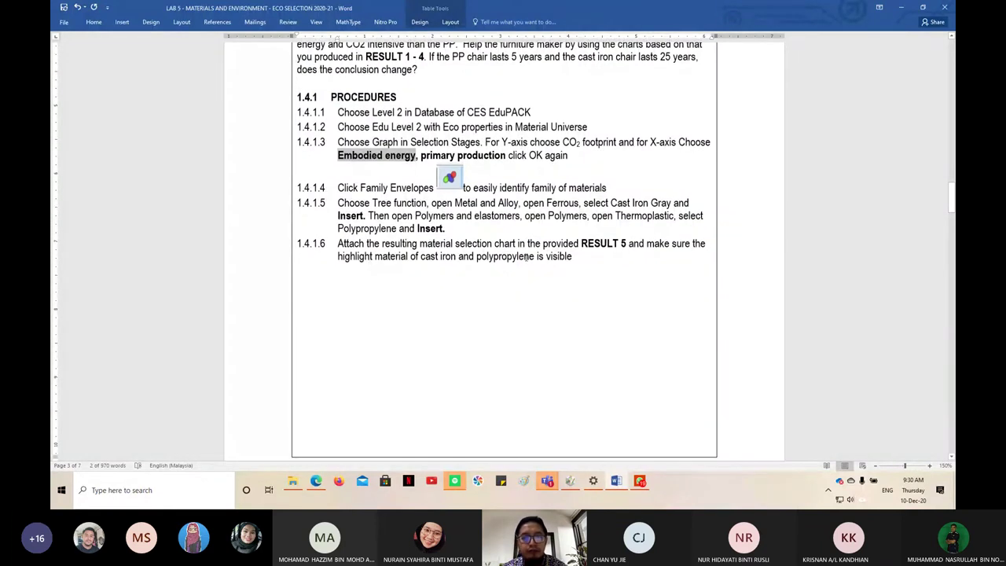
scroll(552, 263, down, 5)
scroll(535, 267, up, 6)
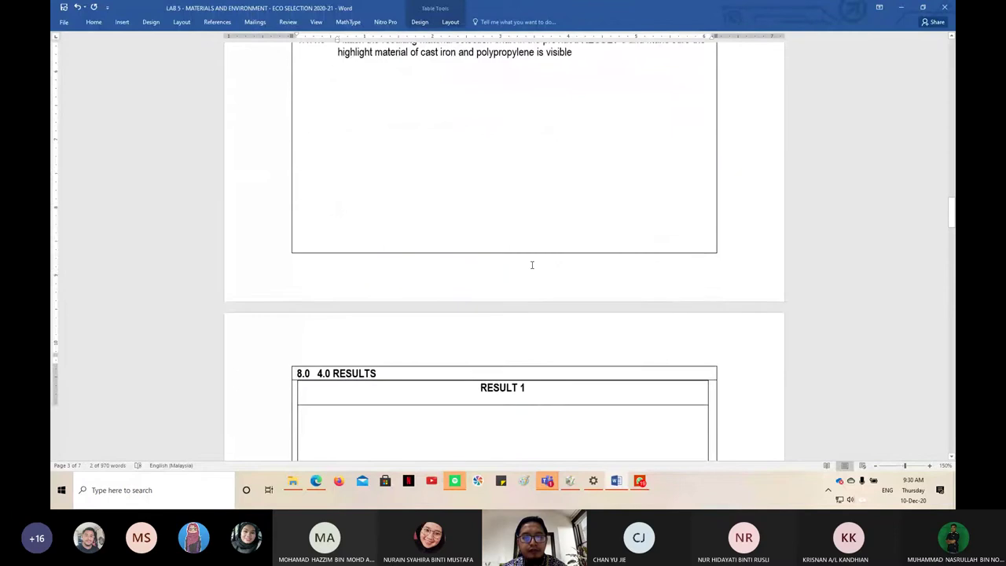
scroll(543, 284, down, 15)
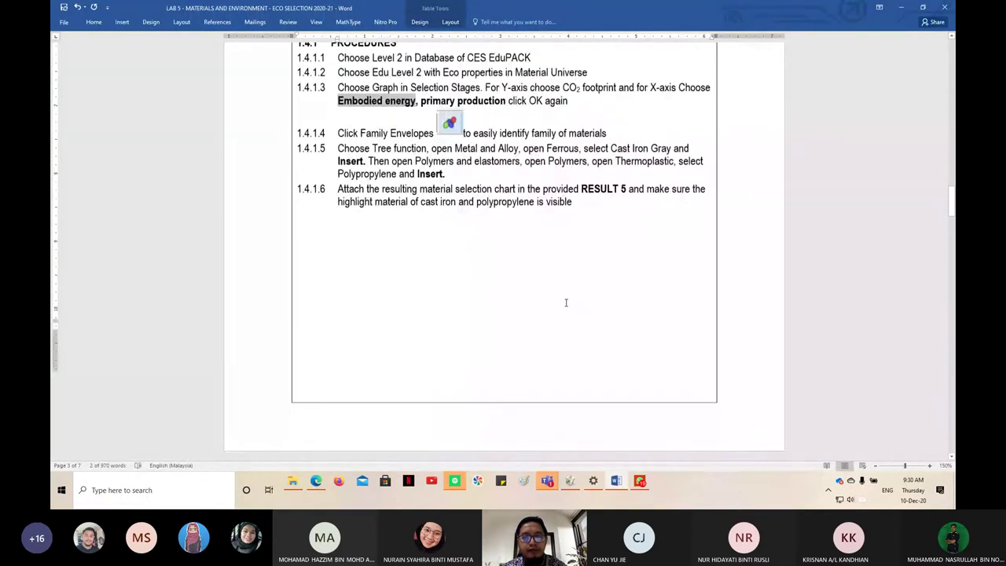
scroll(541, 287, down, 12)
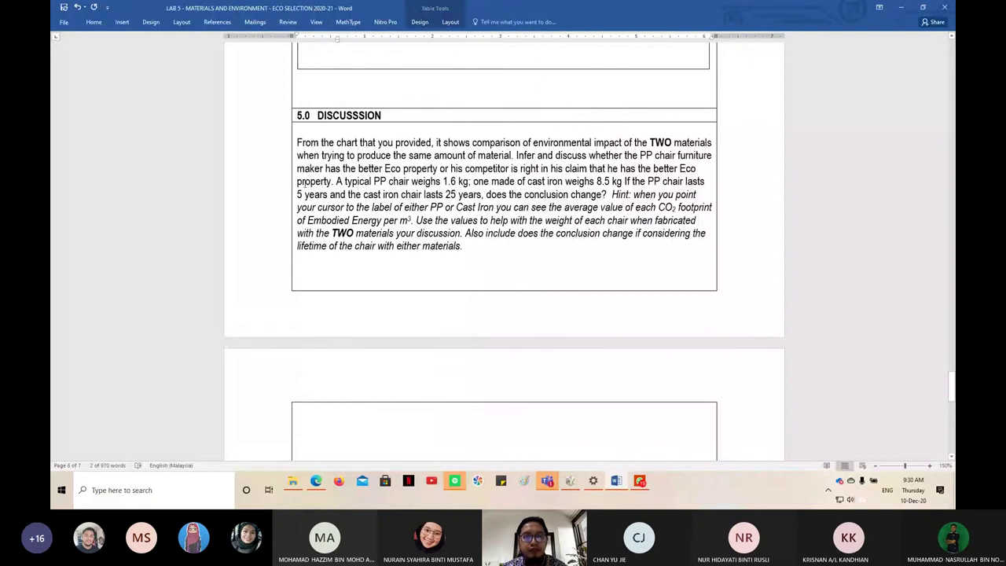
Step: Return to CES EduPack and label Cast iron, gray and Polypropylene (PP) on the Stage 1 chart, placing both labels clear of the envelopes
key(alt+Tab)
click(316, 73)
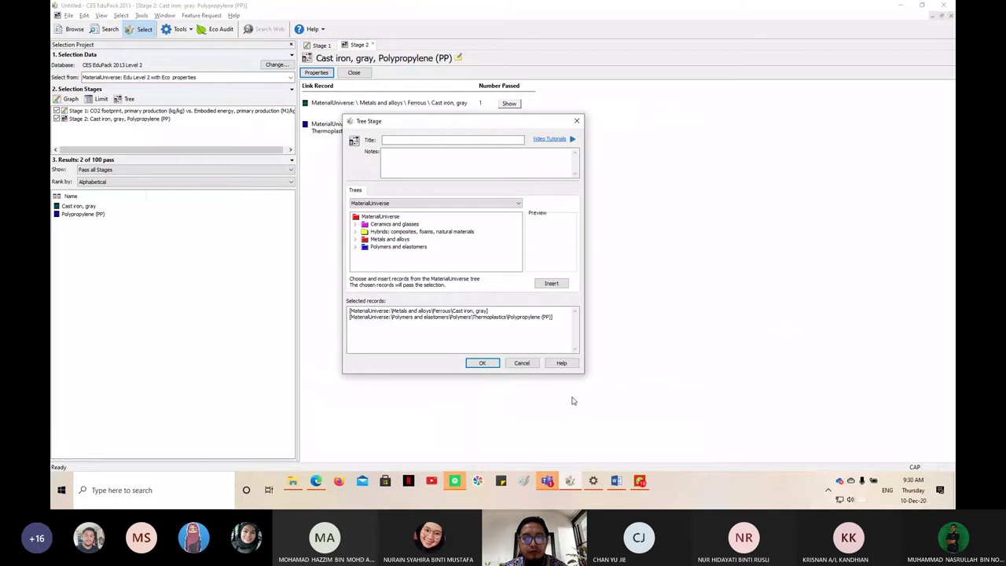
click(522, 363)
click(315, 47)
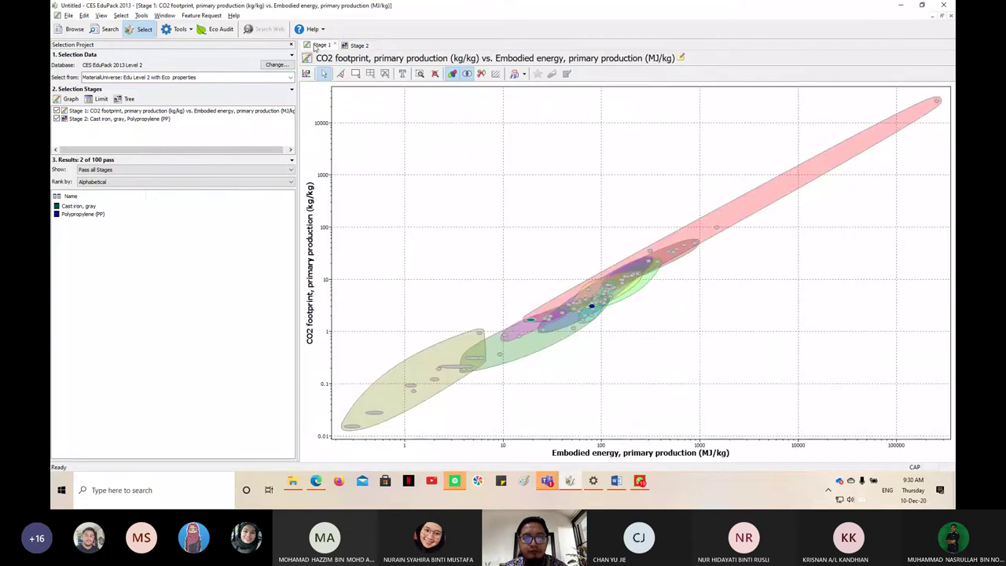
click(531, 322)
drag(532, 319, 456, 248)
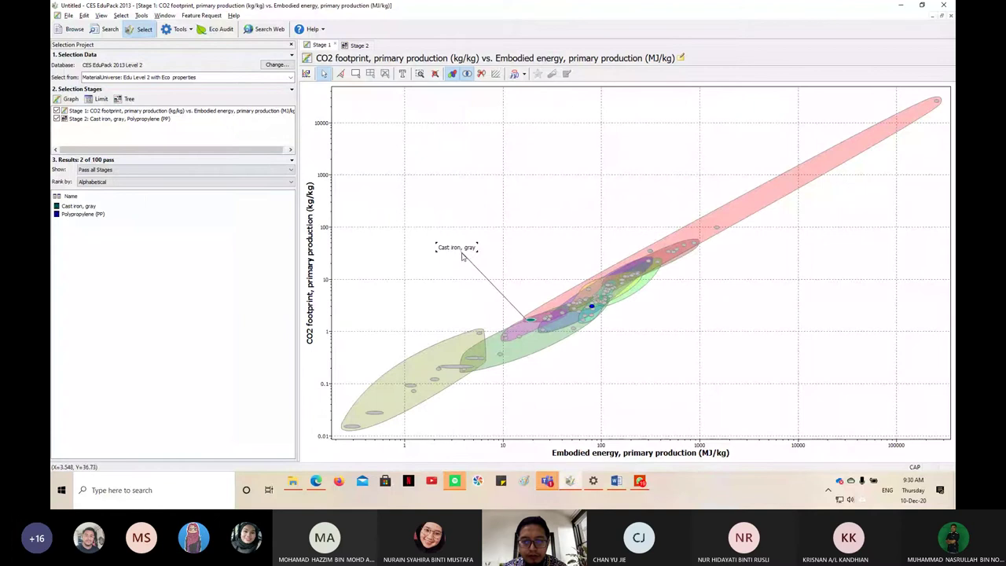
click(592, 306)
drag(592, 307, 681, 343)
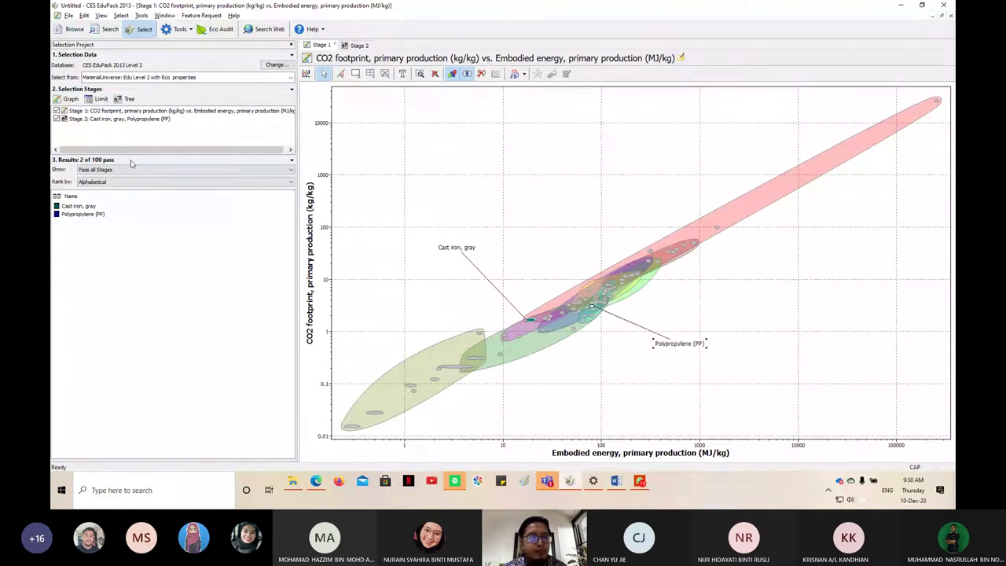
Step: Rank the results by CO2 footprint, primary production, widen its column, and rank them by Embodied energy, primary production to compare both materials
click(140, 182)
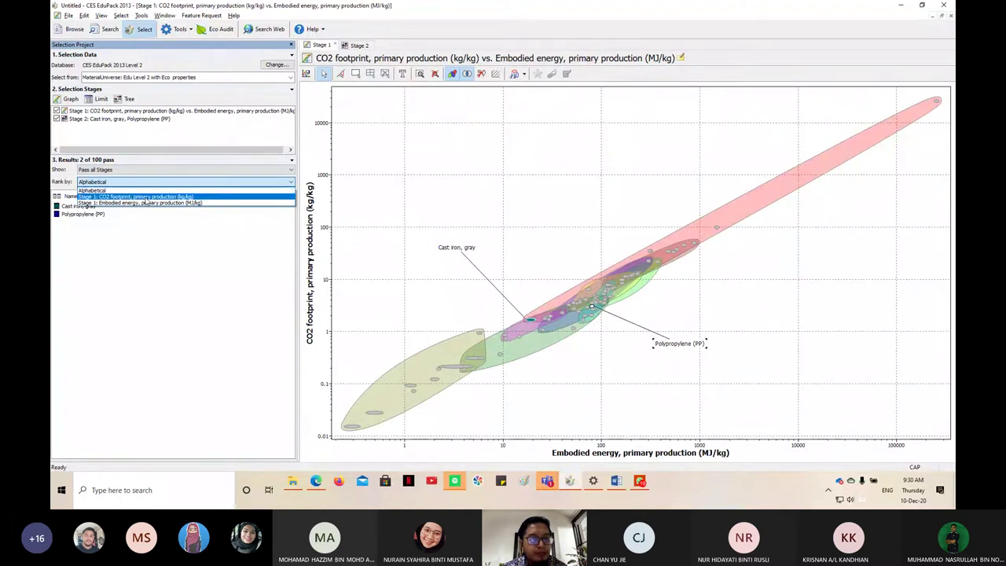
click(145, 198)
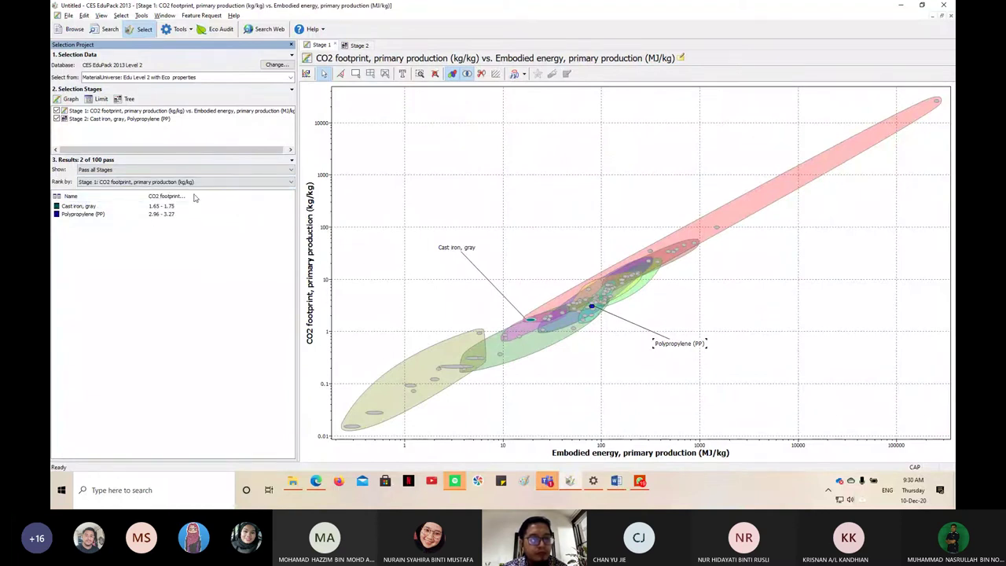
drag(190, 197, 218, 197)
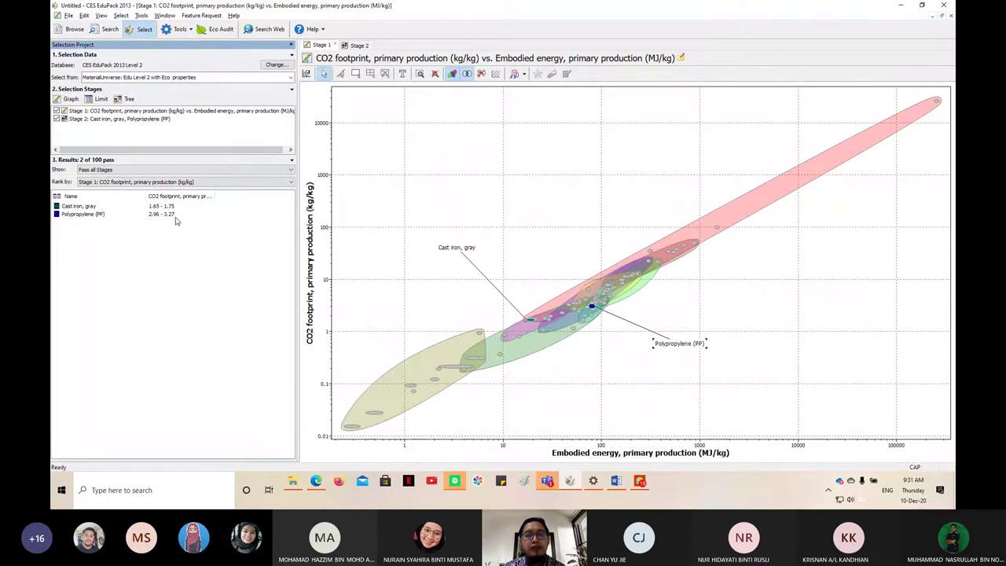
click(181, 182)
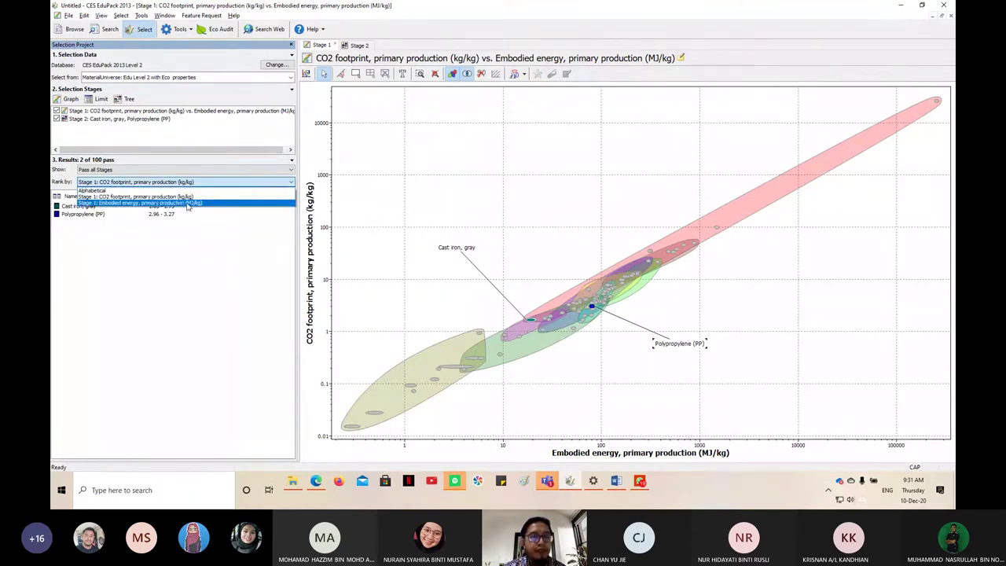
click(187, 203)
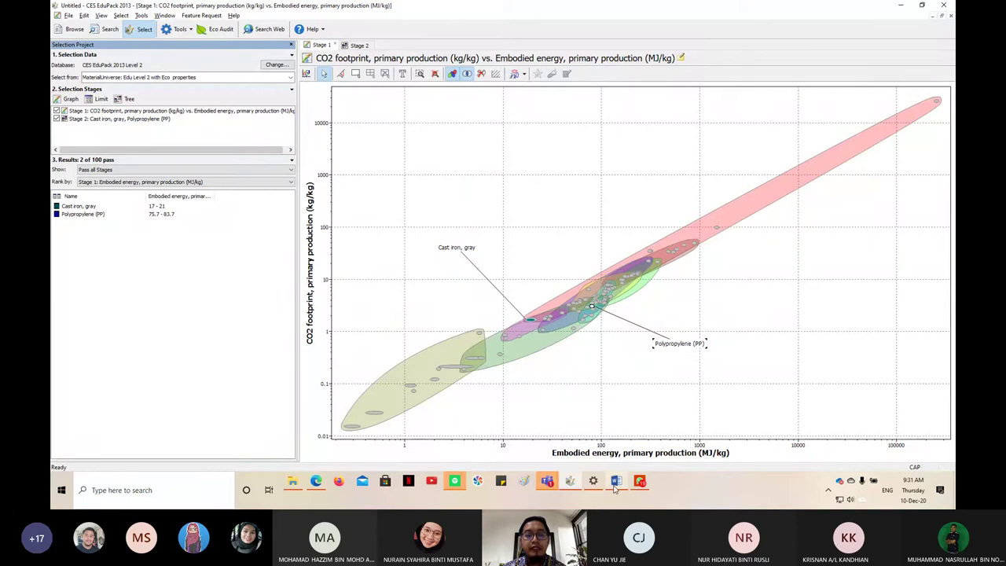
Step: Switch to the Word lab sheet and review the Discussion question and the RESULT 5 box
click(597, 424)
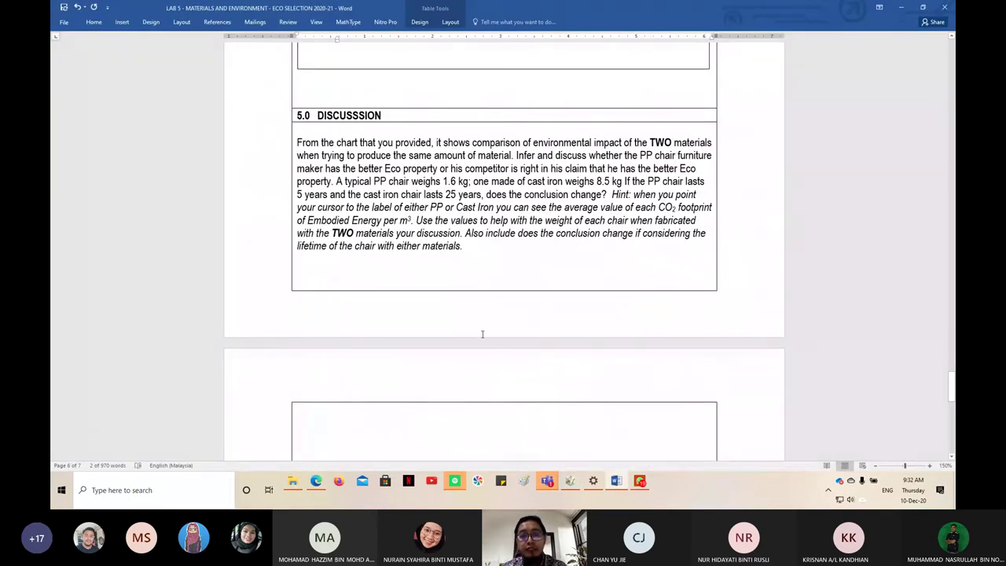
scroll(515, 350, up, 5)
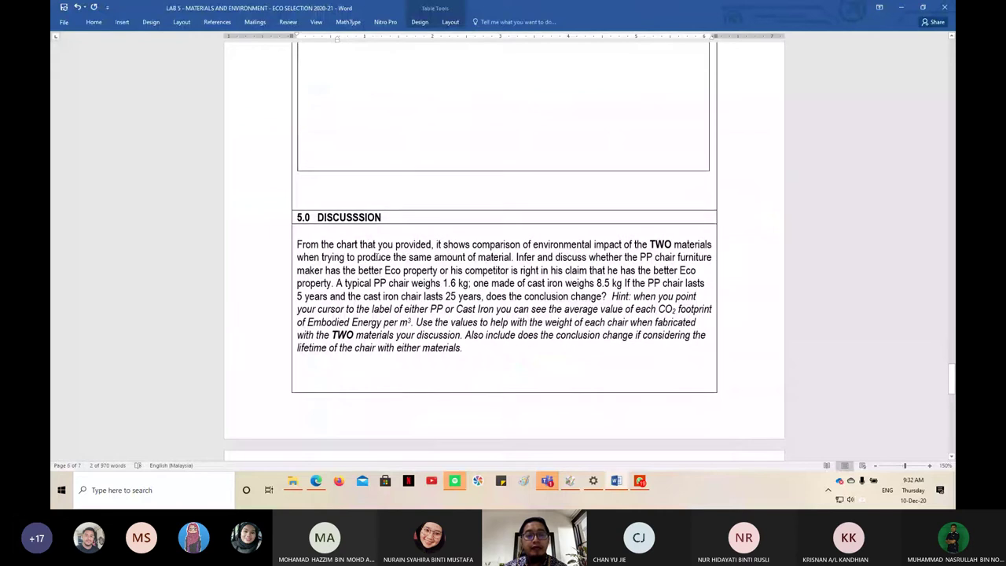
scroll(480, 308, up, 6)
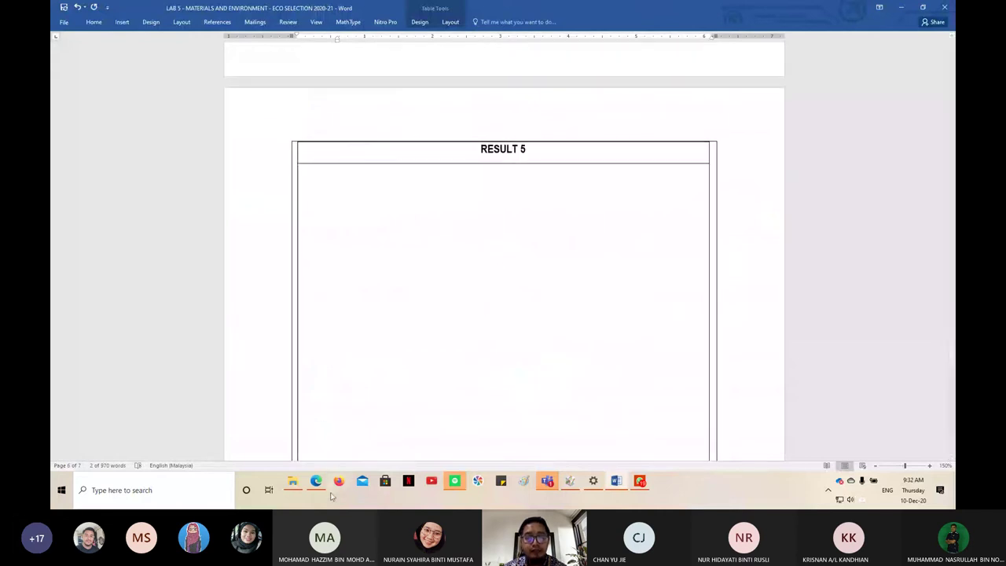
Step: Return to CES EduPack and rank the two passing materials by Stage 1 CO2 footprint, primary production
click(594, 480)
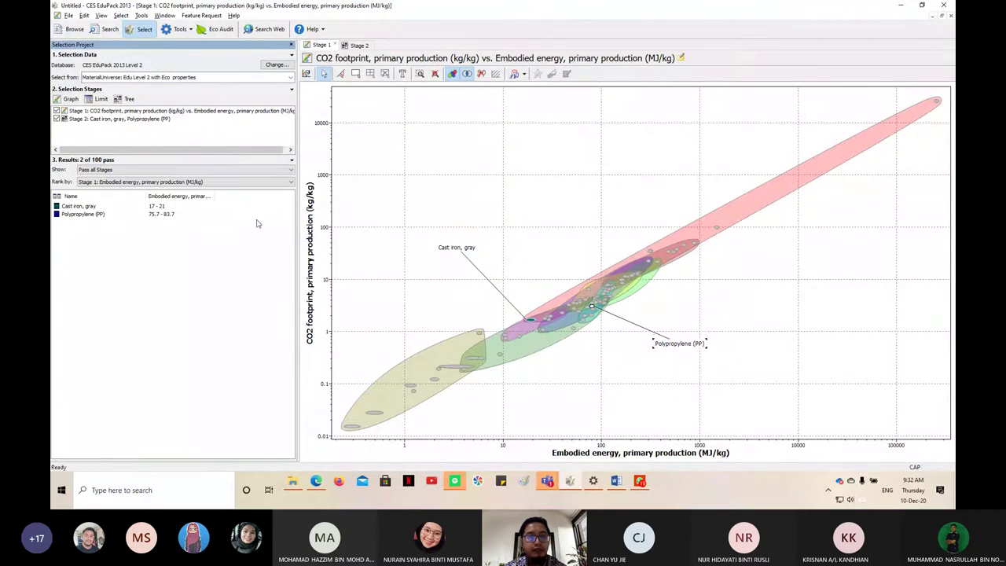
click(200, 181)
click(158, 203)
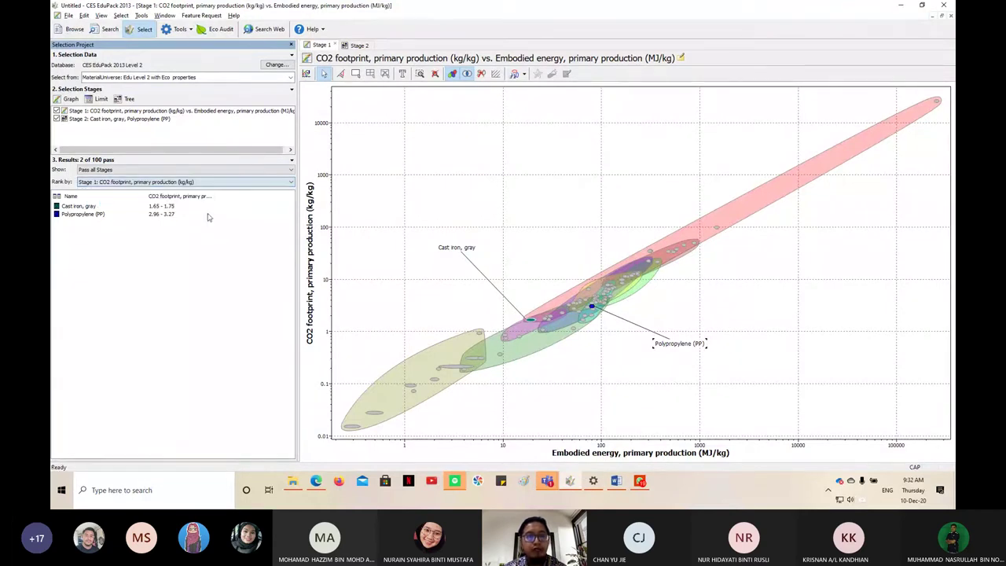
Step: Switch back to the Word lab sheet and examine the chair weights and lifetimes given in the 5.0 Discussion section
click(617, 480)
scroll(515, 215, down, 10)
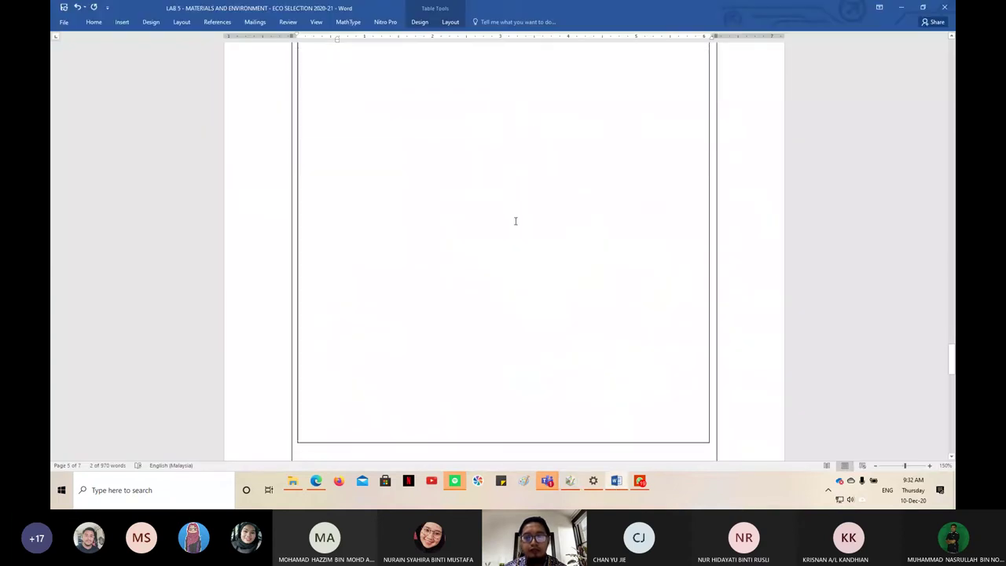
scroll(478, 294, up, 3)
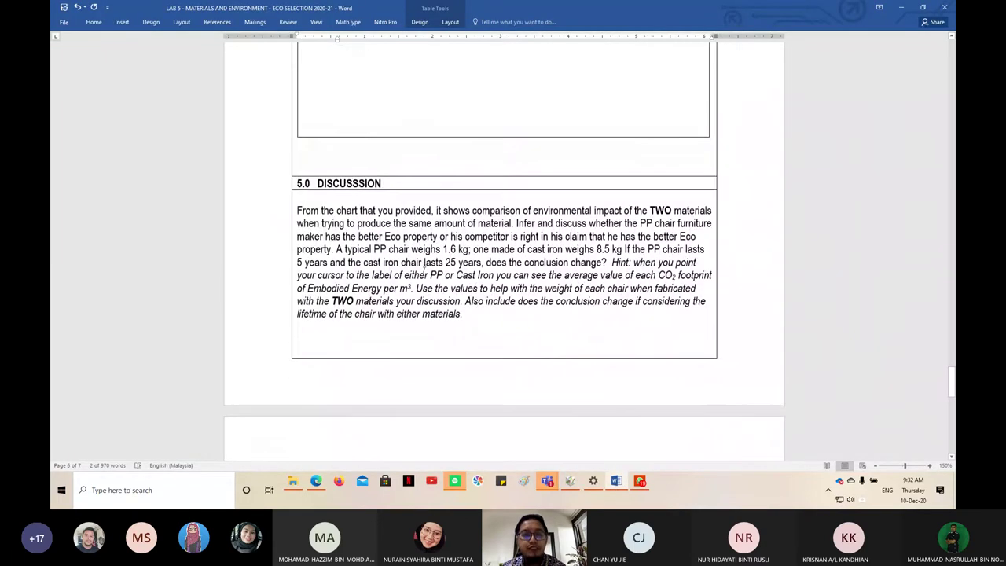